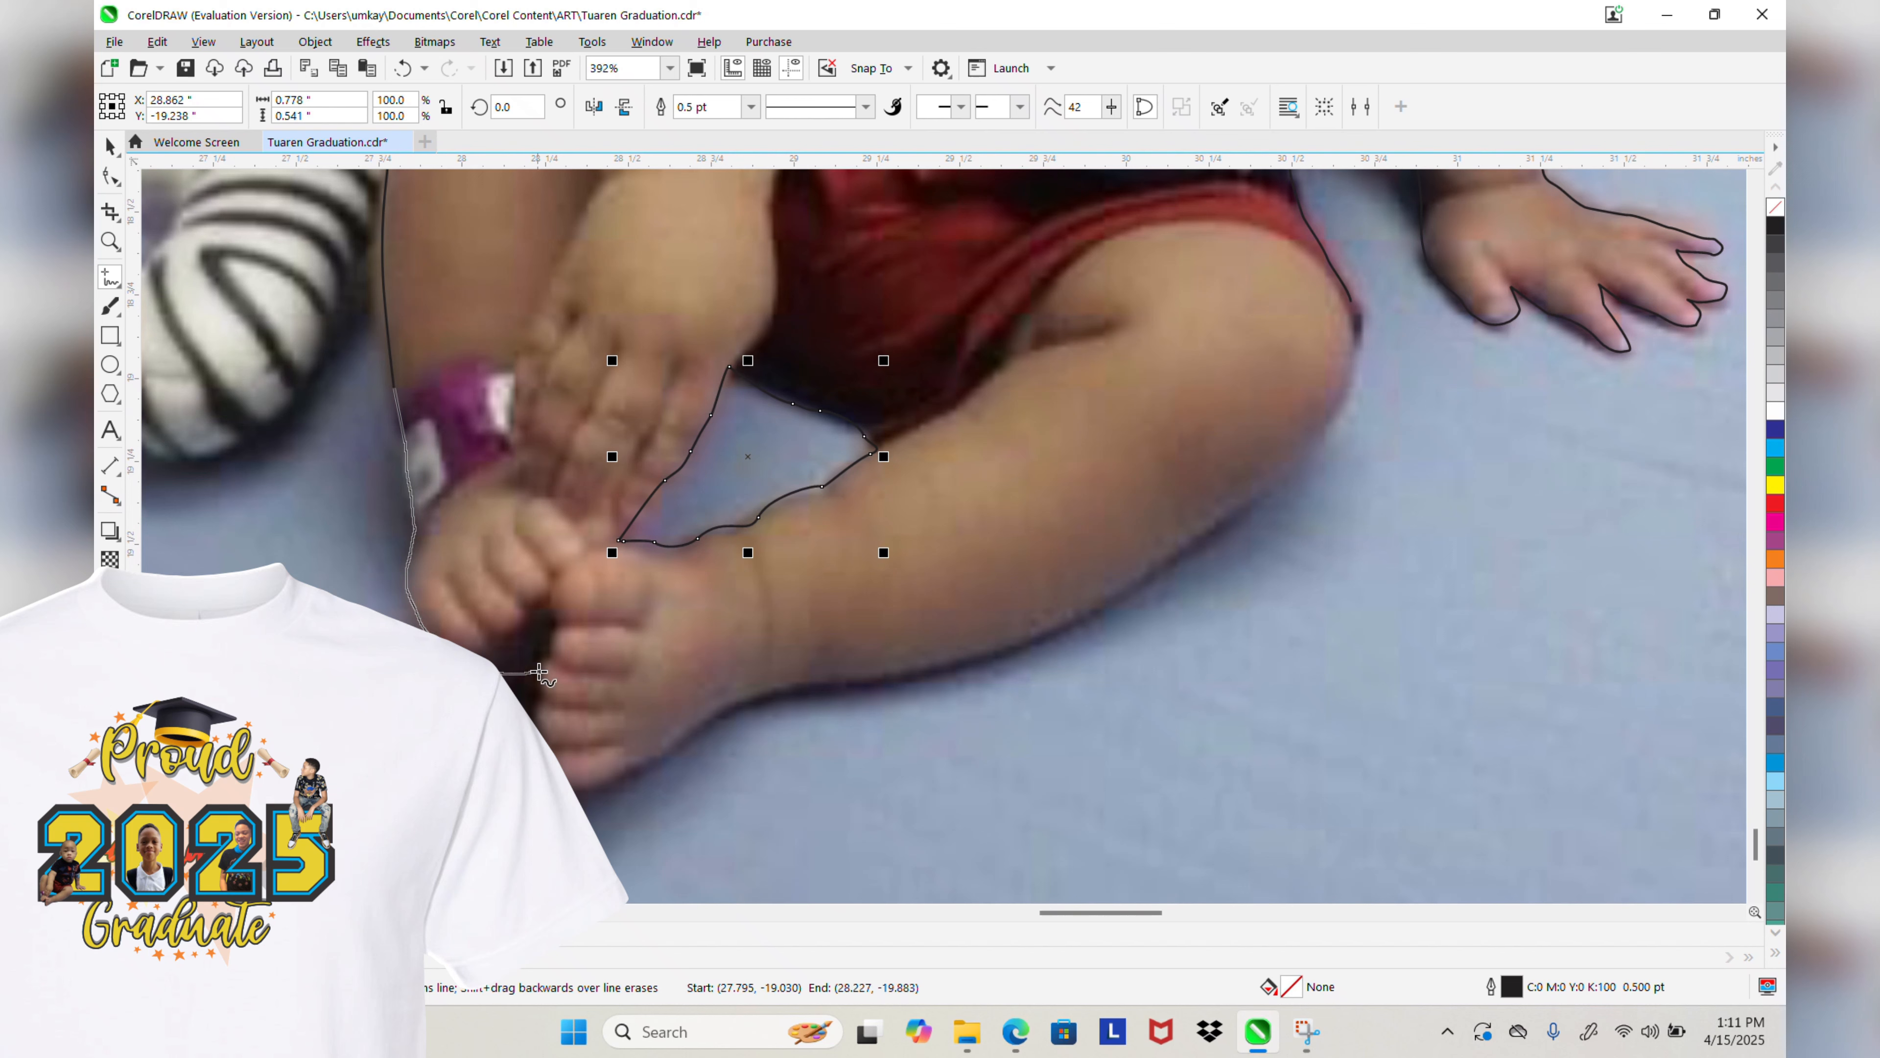
Step: Trace the baby's feet and lower leg freehand up to the knee, and save the drawing
mouse_move(551, 743)
mouse_down()
mouse_move(616, 778)
mouse_move(733, 707)
mouse_move(1020, 645)
mouse_move(1297, 450)
mouse_move(1345, 387)
mouse_move(1362, 304)
mouse_up()
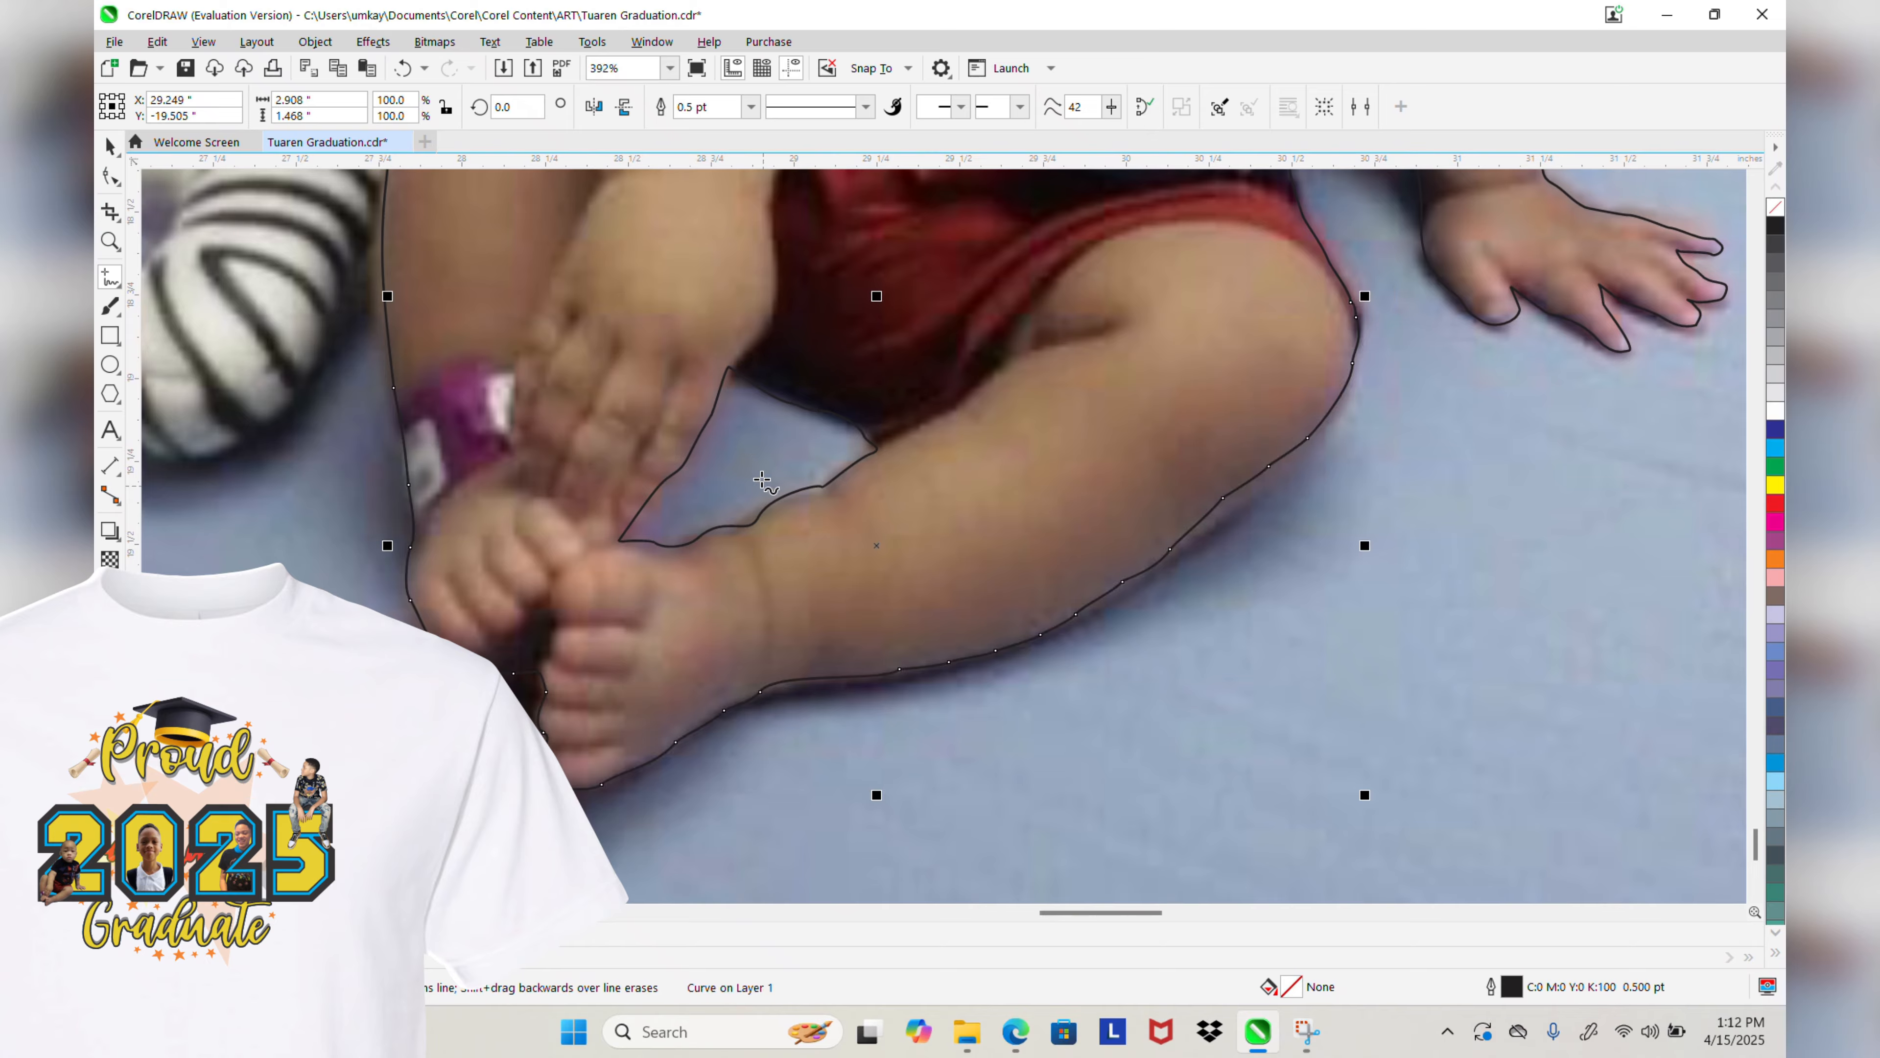
key(F3)
scroll(1732, 347, down, 3)
scroll(1081, 600, up, 5)
key(ctrl+s)
Step: Trace the narrow gap between the arm and the shirt in the Avengers photo as a closed freehand outline
mouse_move(856, 818)
mouse_down()
mouse_move(843, 681)
mouse_move(861, 542)
mouse_move(931, 326)
mouse_move(936, 467)
mouse_up()
key(ctrl+z)
mouse_move(858, 824)
mouse_down()
mouse_move(892, 637)
mouse_move(946, 504)
mouse_move(934, 348)
mouse_move(903, 358)
mouse_move(859, 548)
mouse_move(839, 708)
mouse_move(858, 822)
mouse_up()
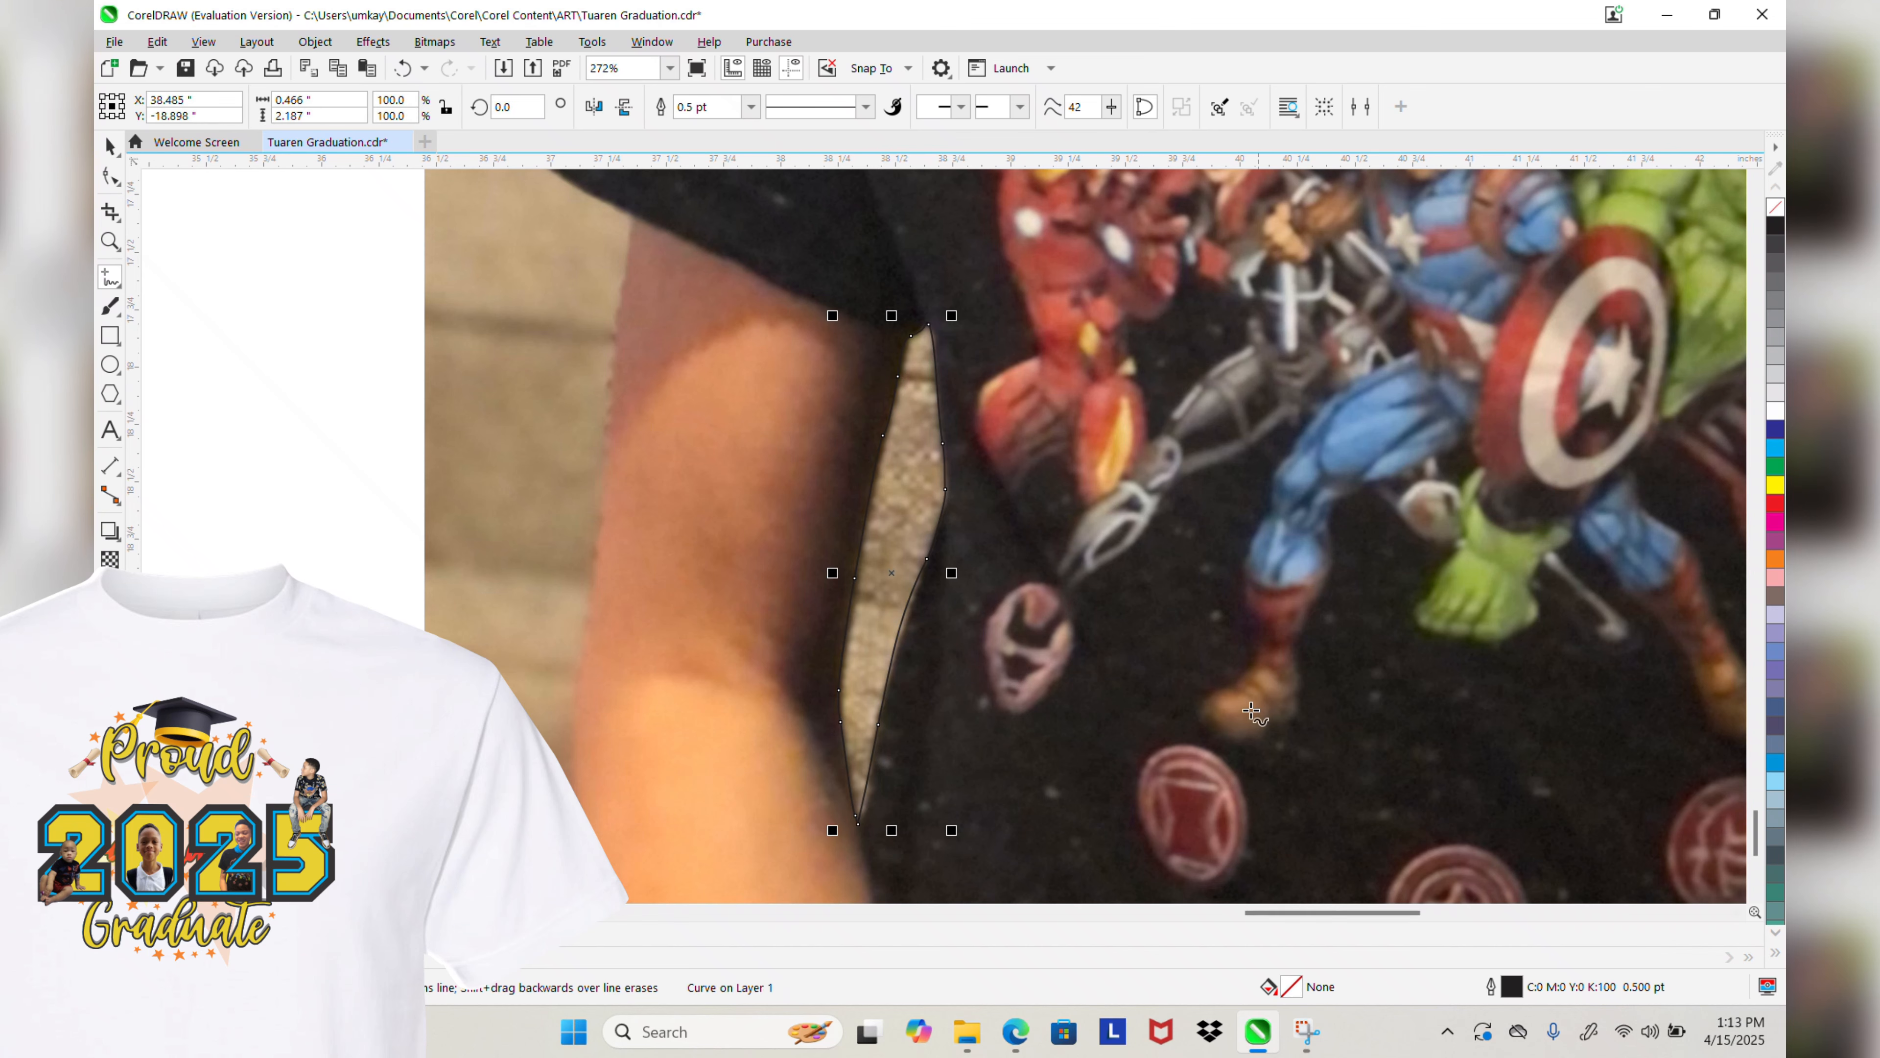
Step: Trace the sleeve edge and outer arm in the Avengers photo down to the photo's lower edge
scroll(897, 574, down, 5)
scroll(880, 584, up, 3)
drag(772, 319, 831, 421)
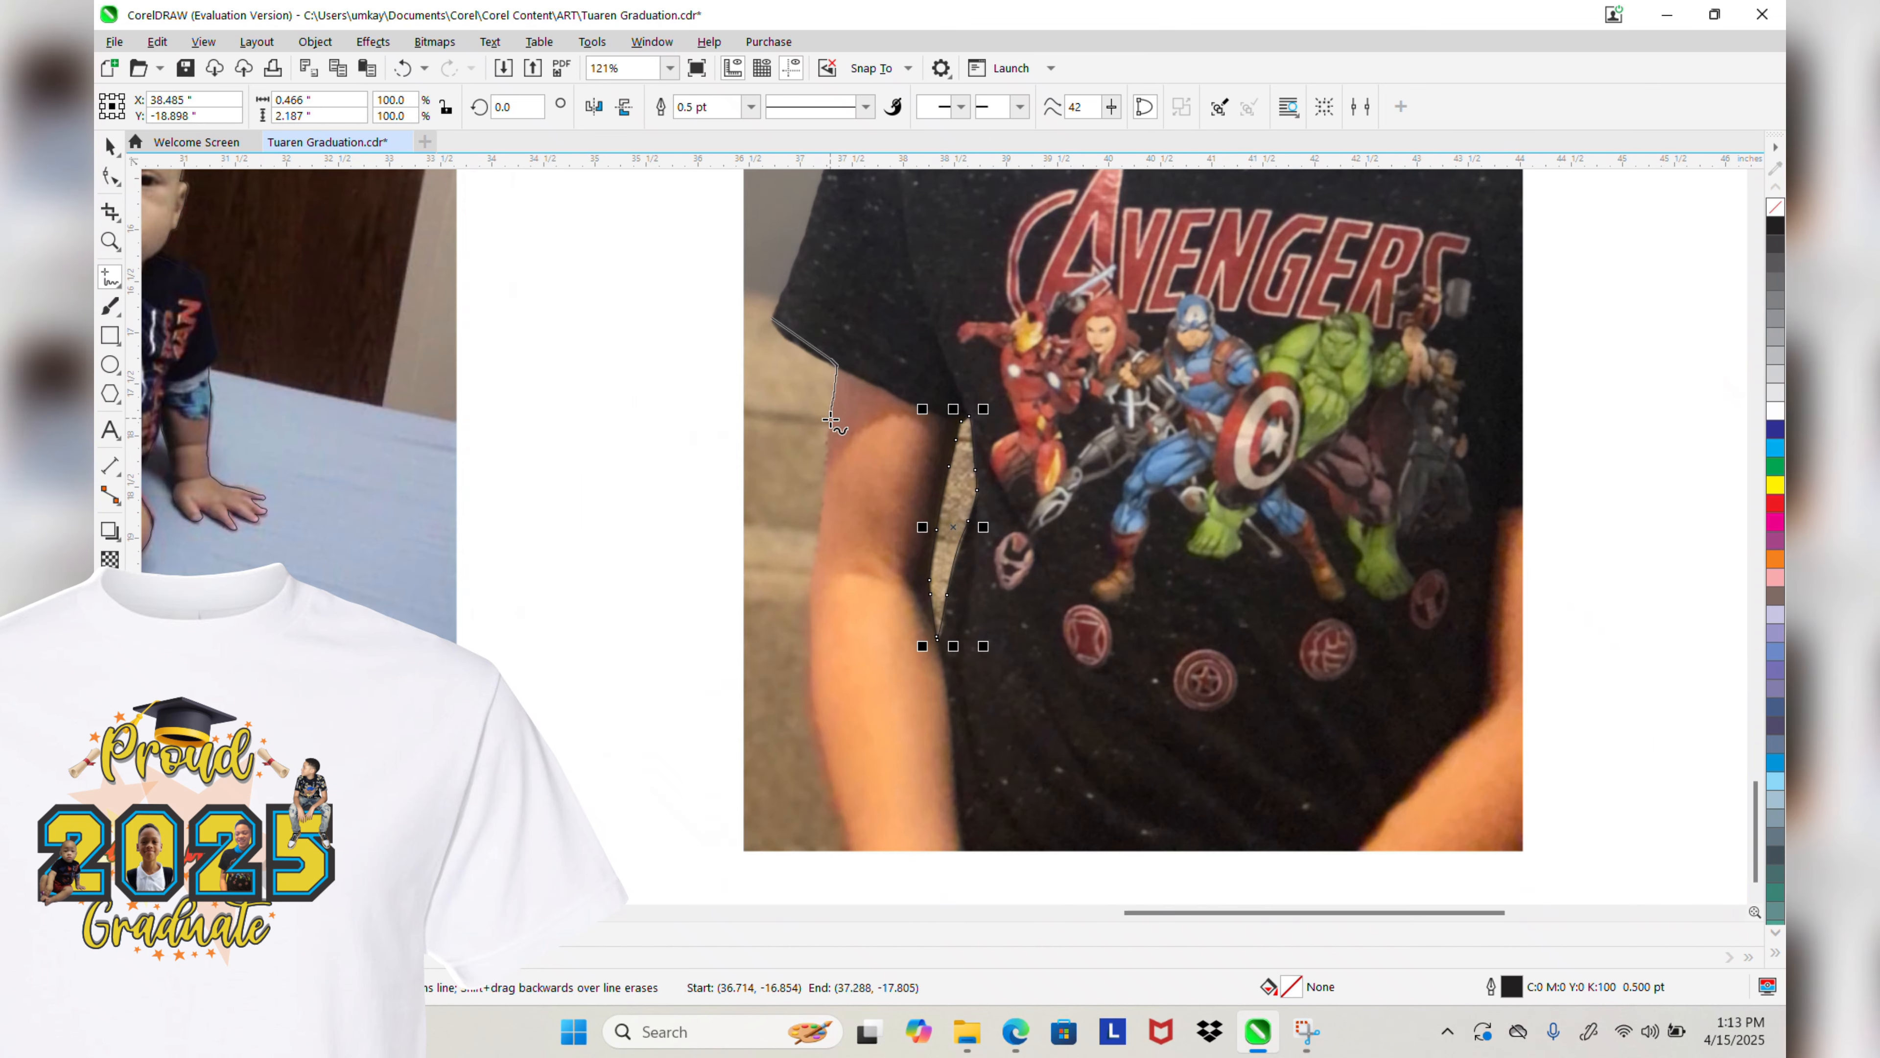
drag(812, 630, 860, 839)
scroll(861, 839, down, 4)
scroll(866, 741, up, 2)
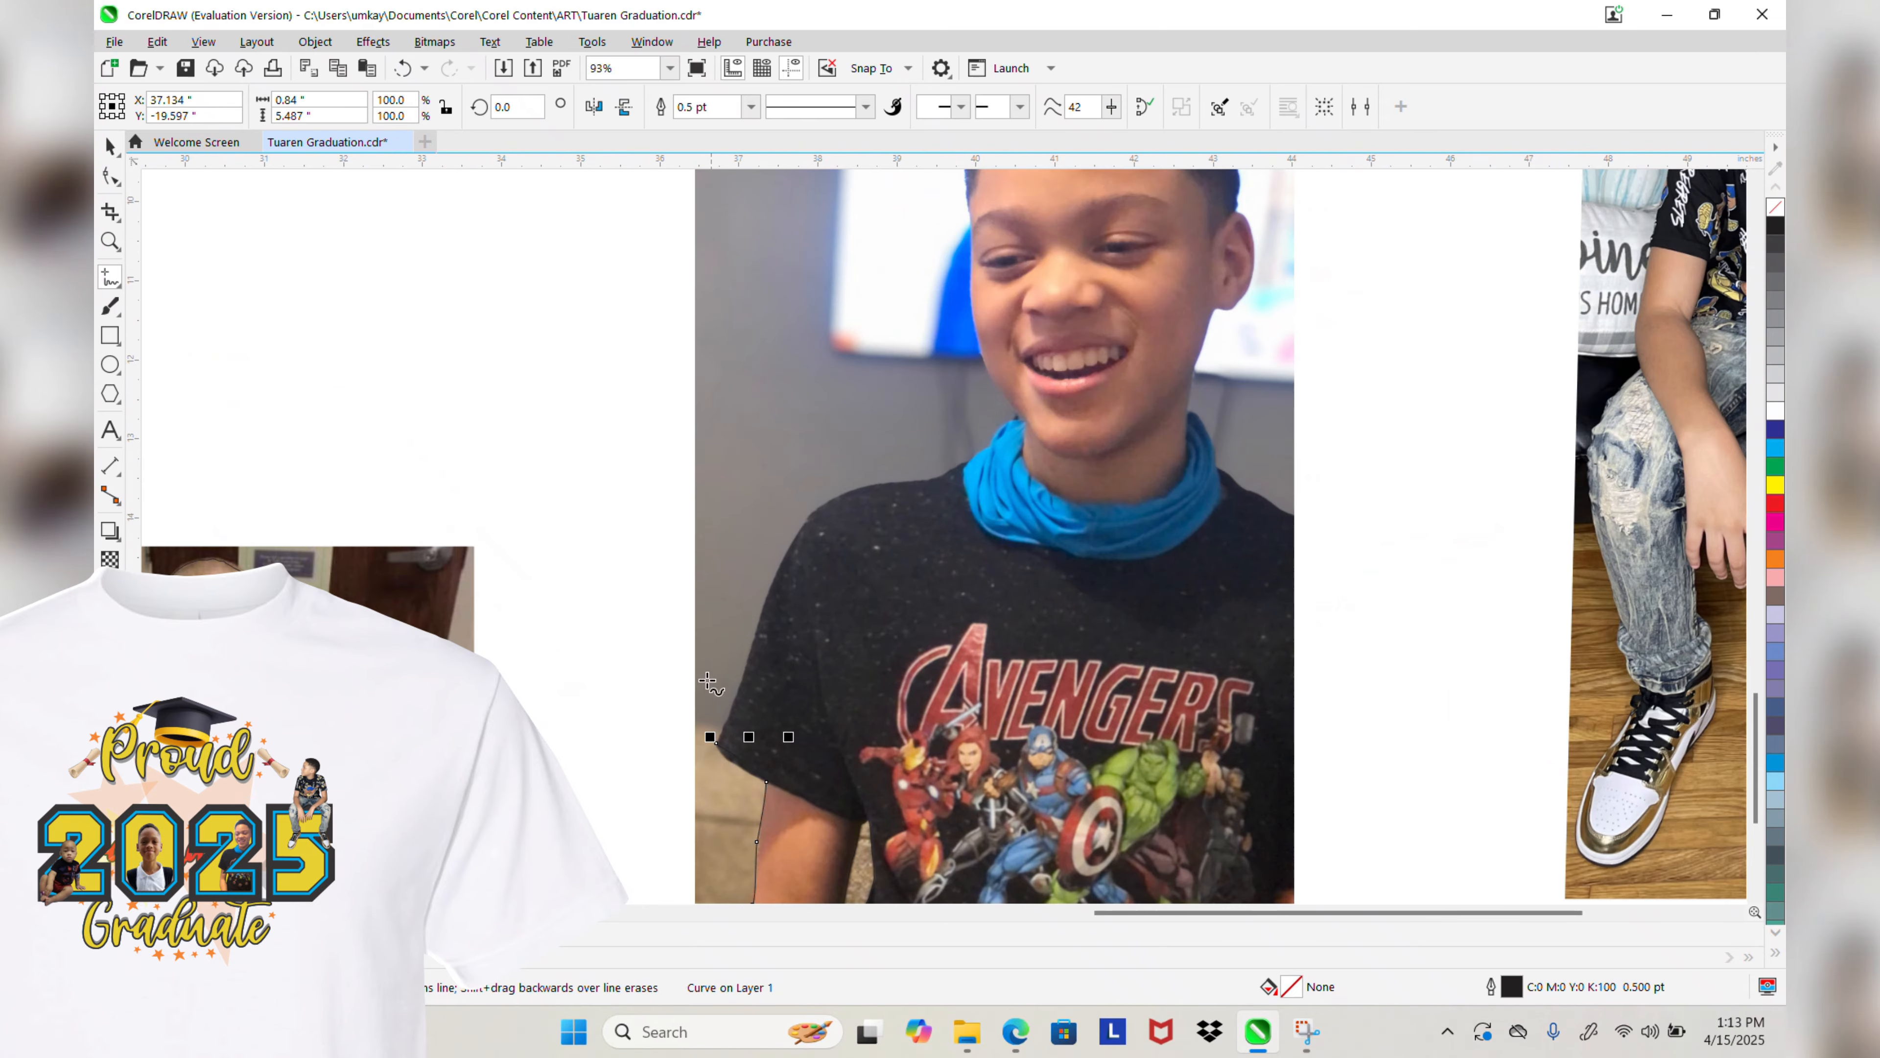
Step: Trace the boy's cheek, blue scarf and shoulder down to the sleeve hem in the Avengers photo
key(Escape)
drag(971, 265, 975, 338)
mouse_move(1006, 425)
mouse_down()
mouse_move(944, 478)
mouse_move(809, 524)
mouse_move(716, 743)
mouse_up()
scroll(1314, 421, up, 2)
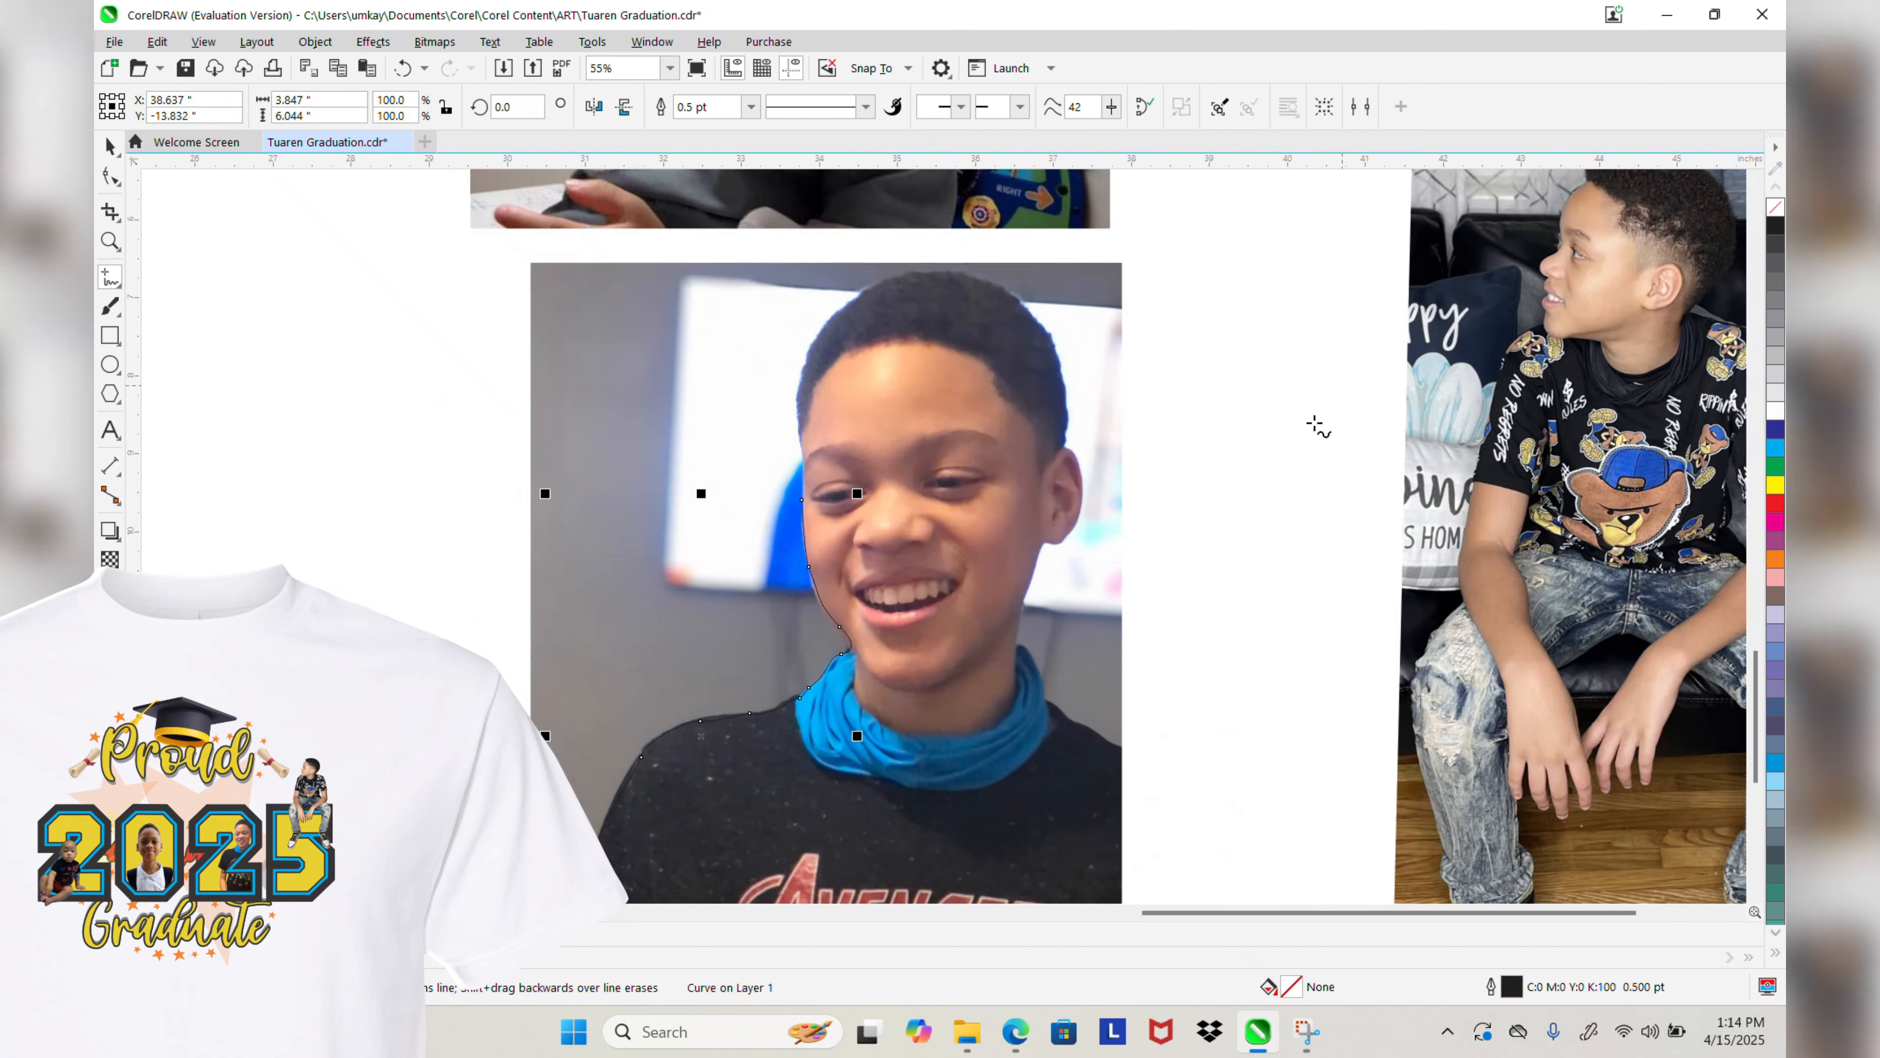
Step: Trace the boy's hair, ear, scarf and other shoulder out to the edge of the Avengers photo, and save the drawing
mouse_move(711, 452)
mouse_down()
mouse_move(720, 343)
mouse_move(809, 263)
mouse_move(872, 256)
mouse_move(977, 314)
mouse_up()
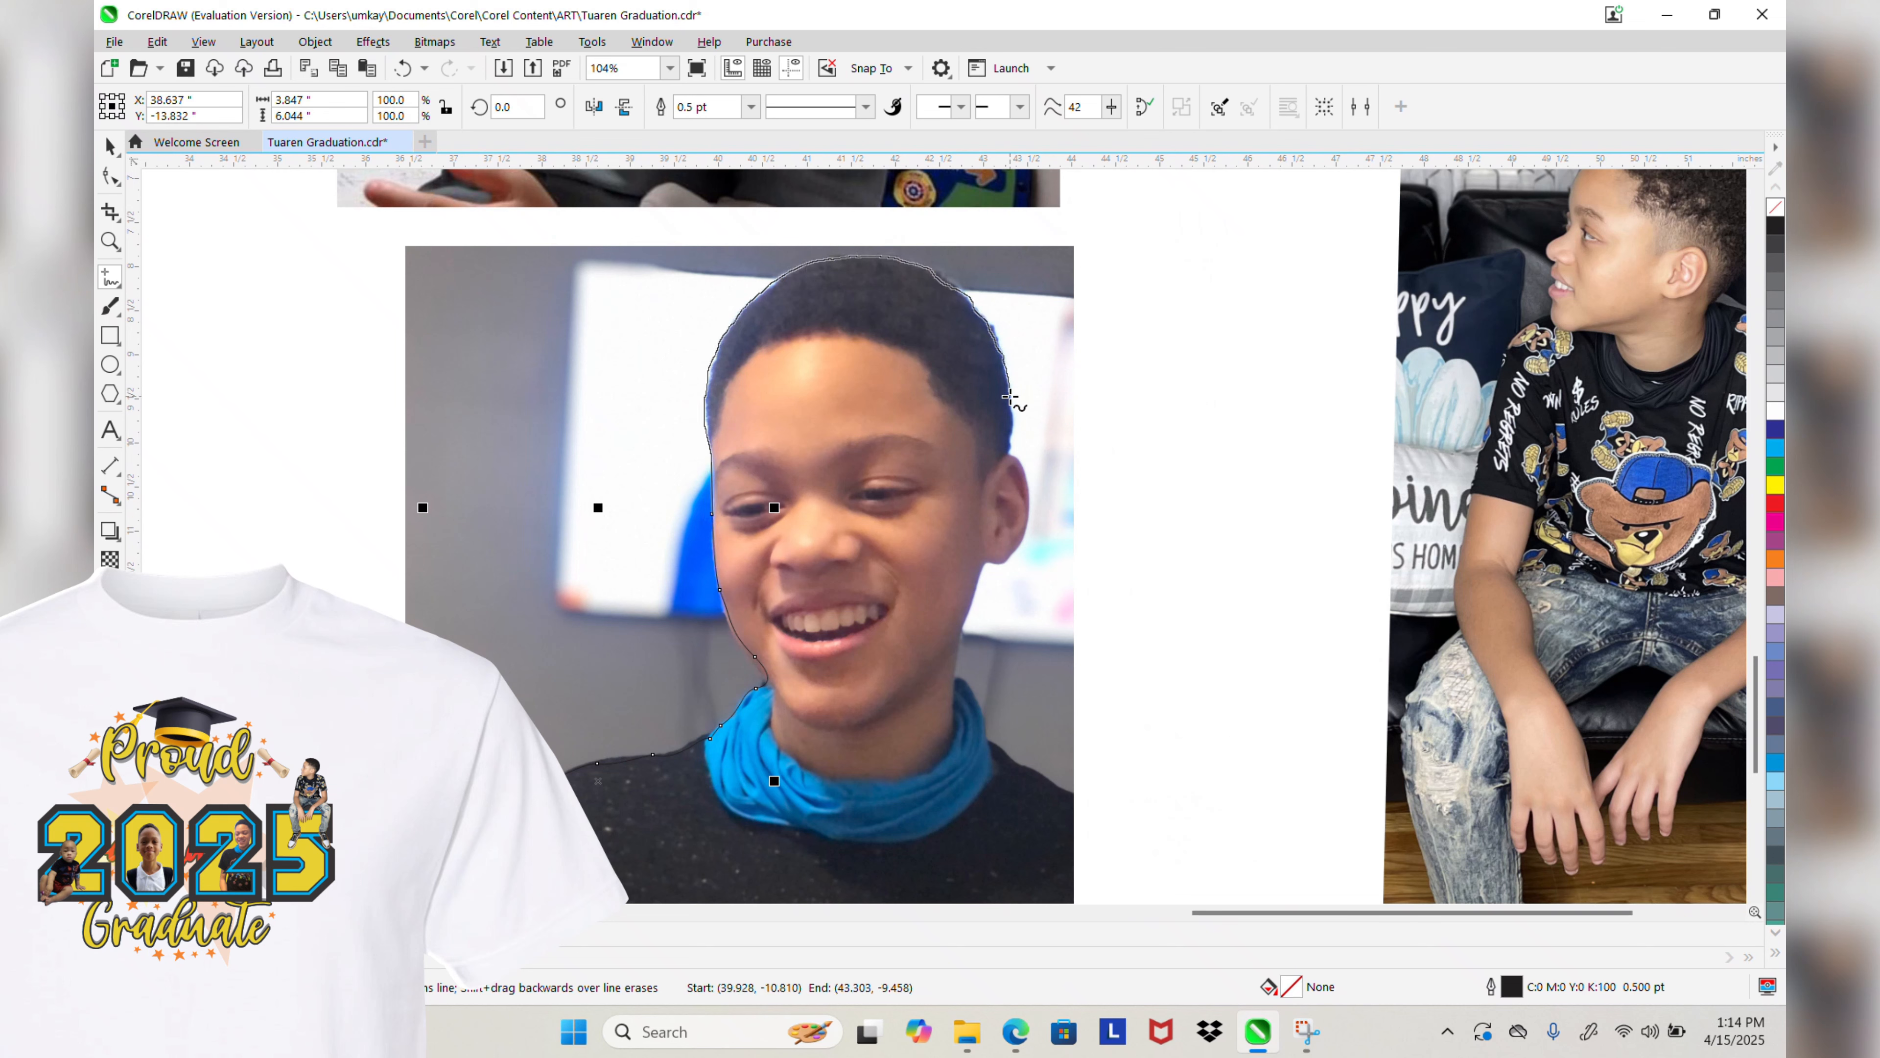
mouse_move(996, 560)
mouse_down()
mouse_move(957, 679)
mouse_move(981, 733)
mouse_move(1067, 789)
mouse_up()
click(1074, 792)
click(1188, 813)
scroll(824, 592, down, 2)
scroll(940, 875, up, 1)
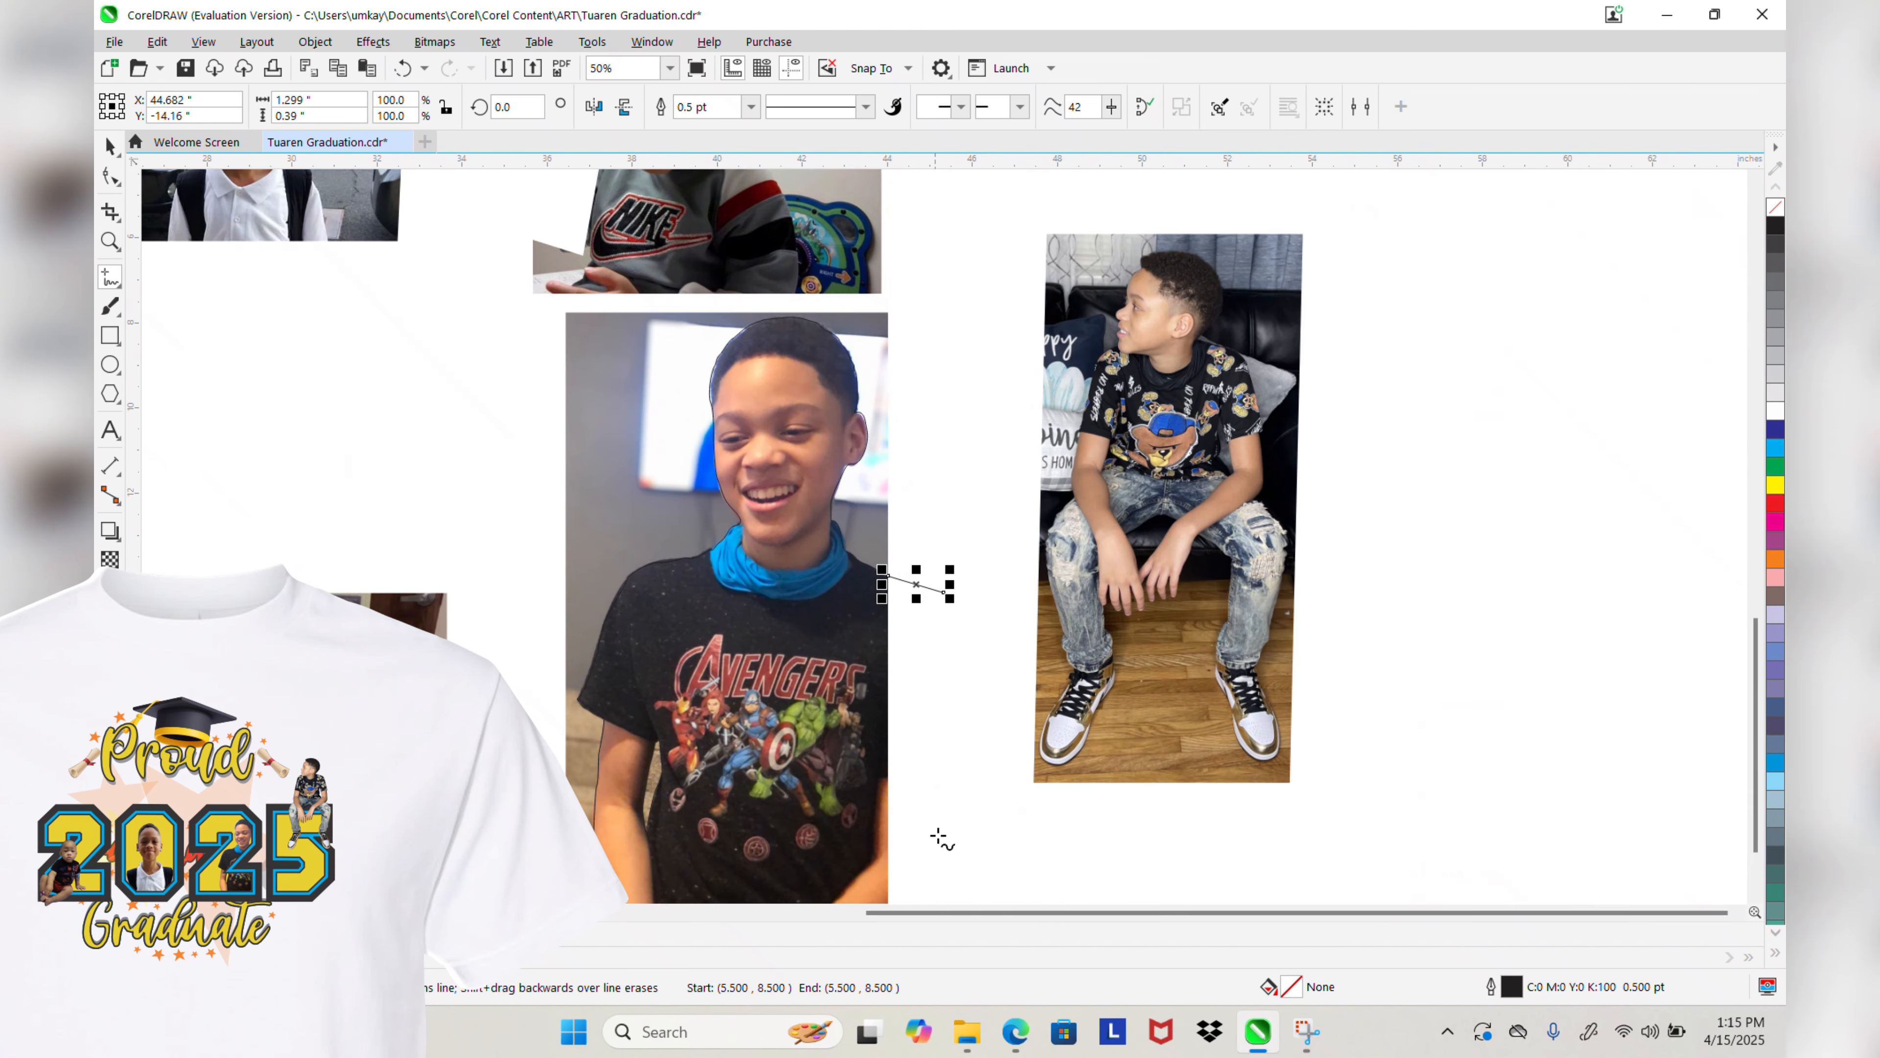
scroll(893, 626, down, 1)
click(180, 69)
Step: Trace the toddler's head, ear, shoulder and striped sleeve down to the lower edge of the Nike sweater photo
scroll(834, 268, up, 4)
key(ctrl+z)
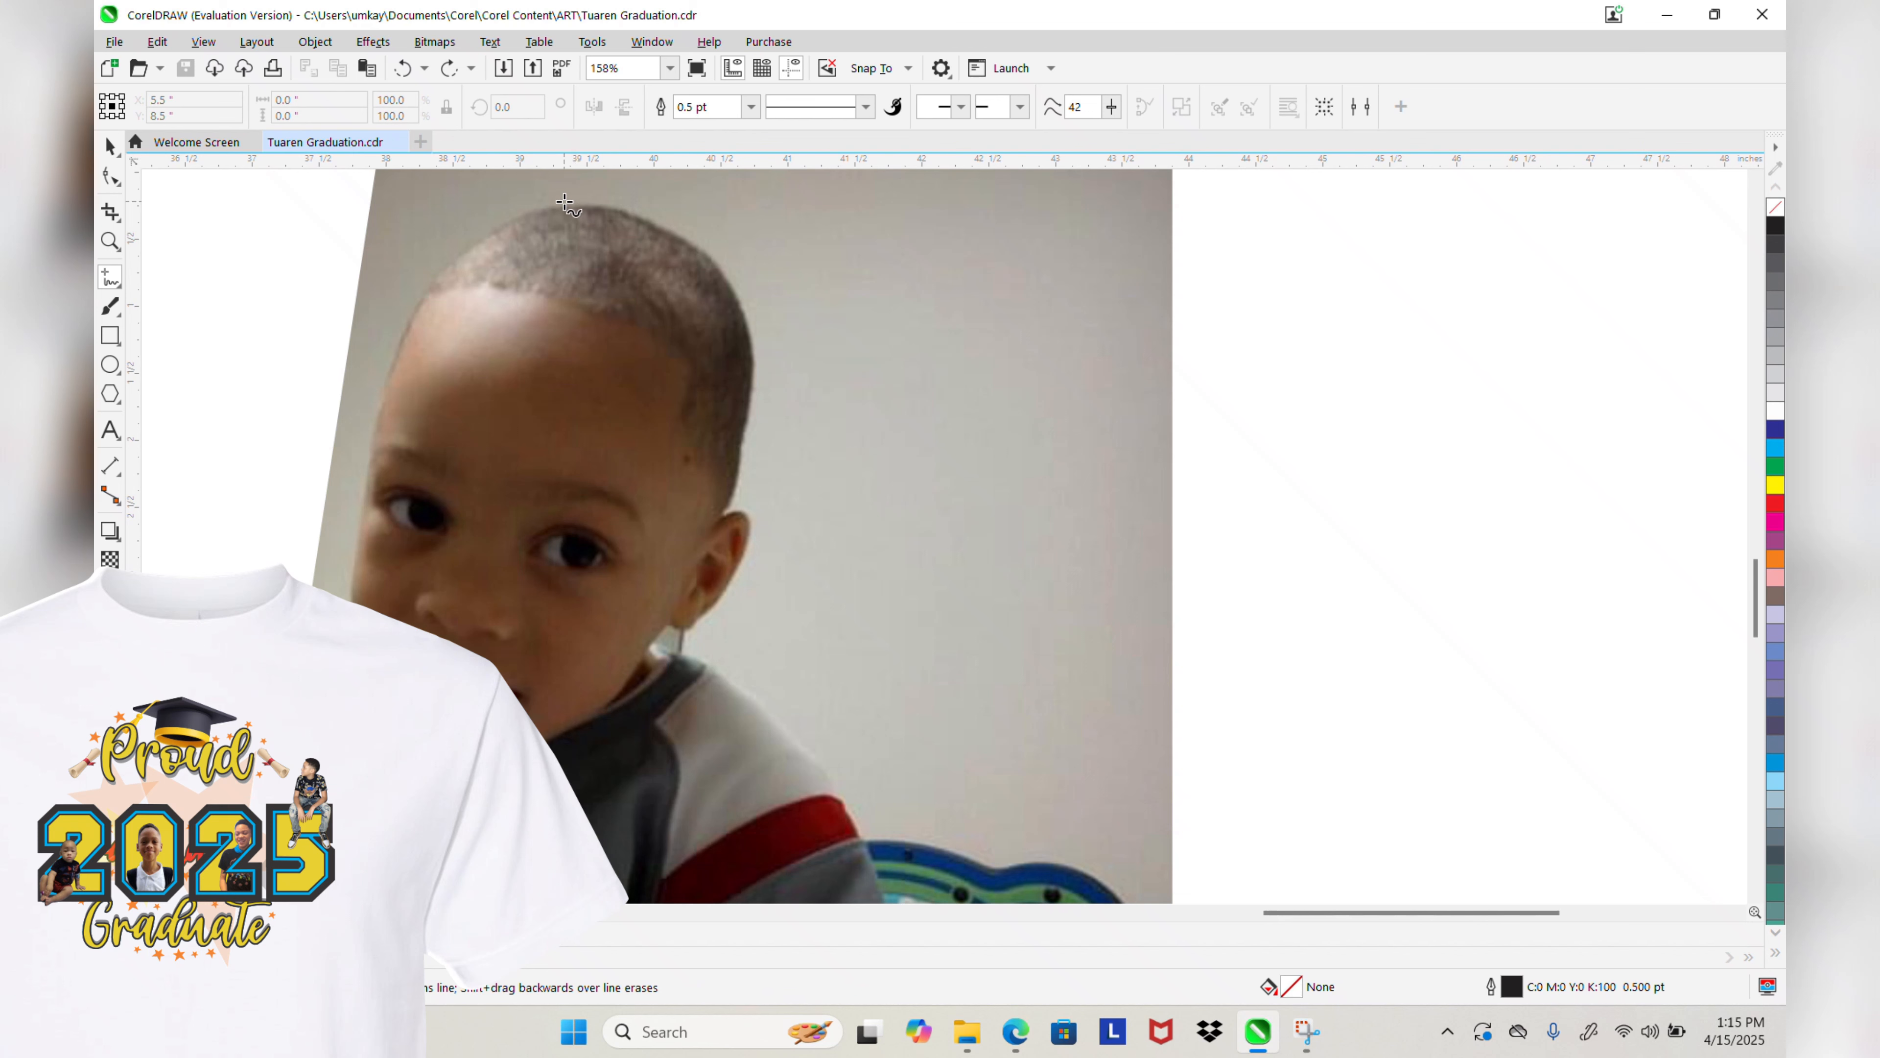
mouse_move(363, 659)
mouse_down()
mouse_move(374, 444)
mouse_move(441, 263)
mouse_move(578, 208)
mouse_move(711, 263)
mouse_move(748, 555)
mouse_move(672, 626)
mouse_move(748, 689)
mouse_move(885, 905)
mouse_up()
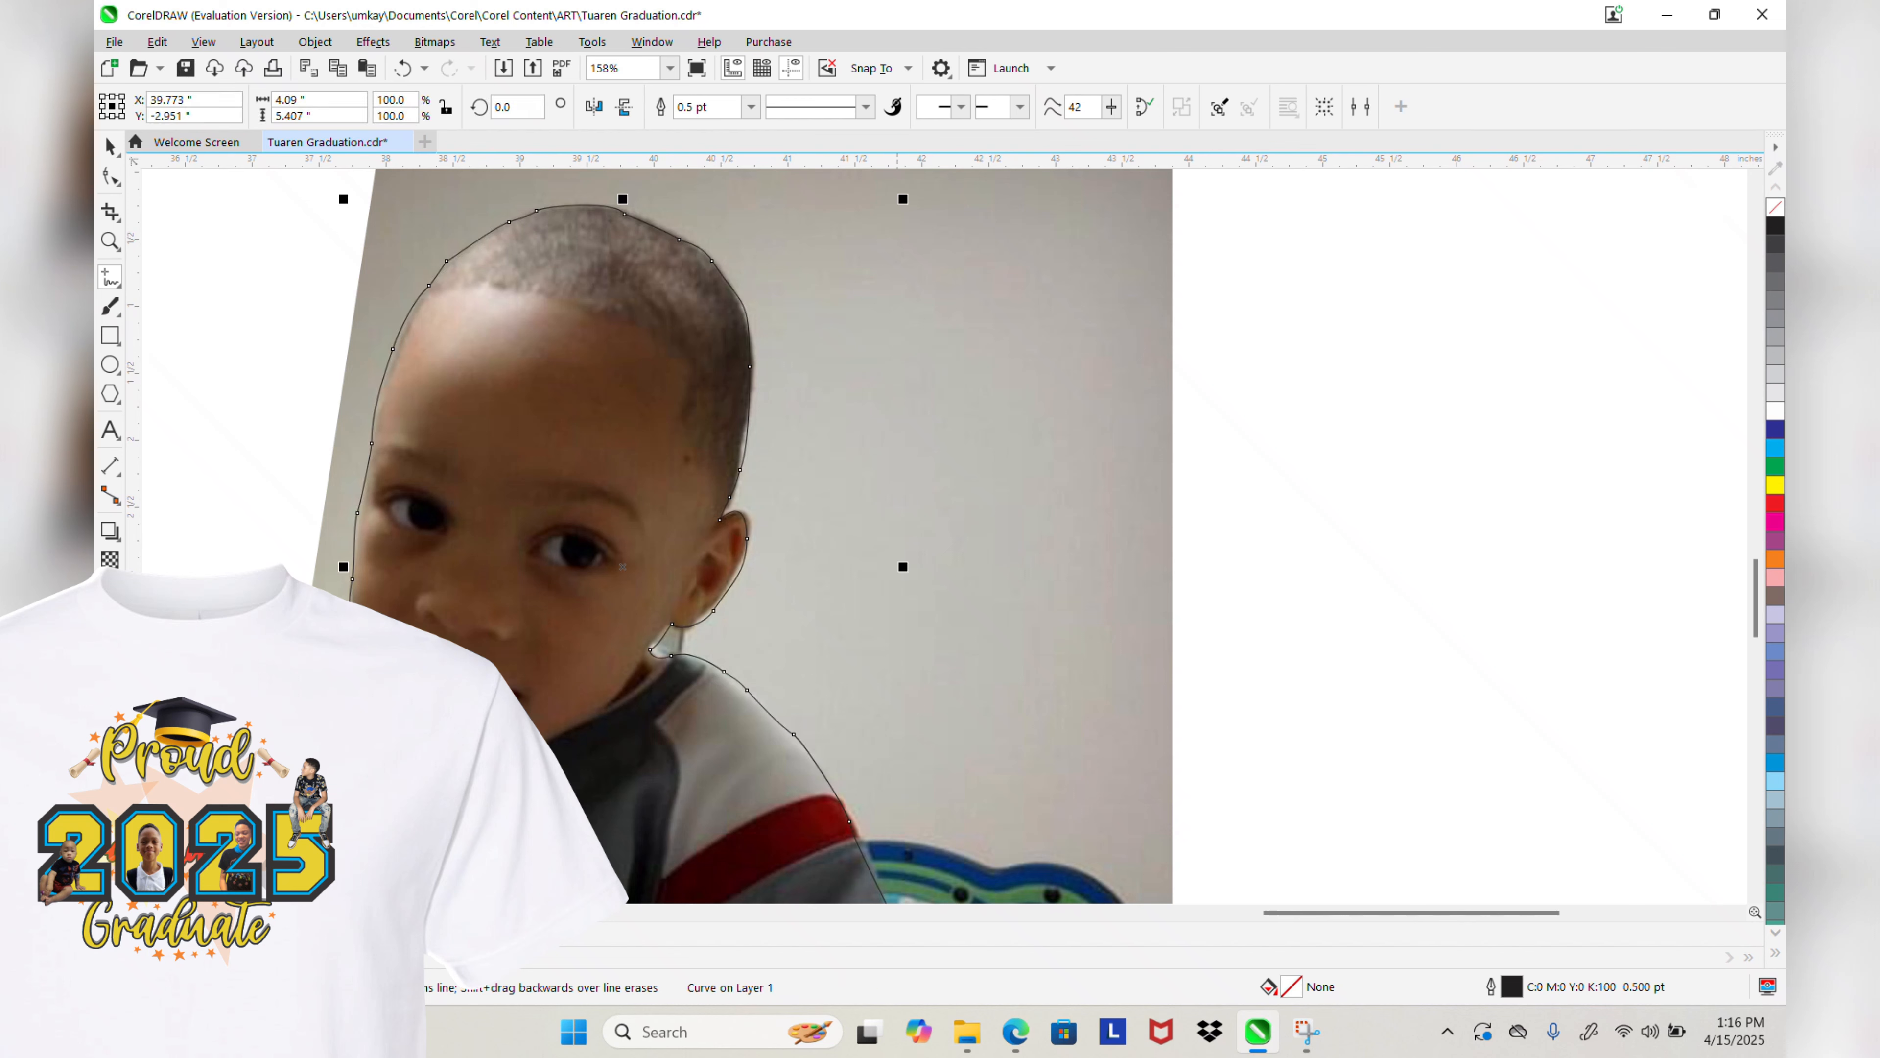
scroll(629, 667, down, 4)
scroll(700, 756, up, 3)
drag(734, 623, 731, 803)
scroll(259, 462, down, 1)
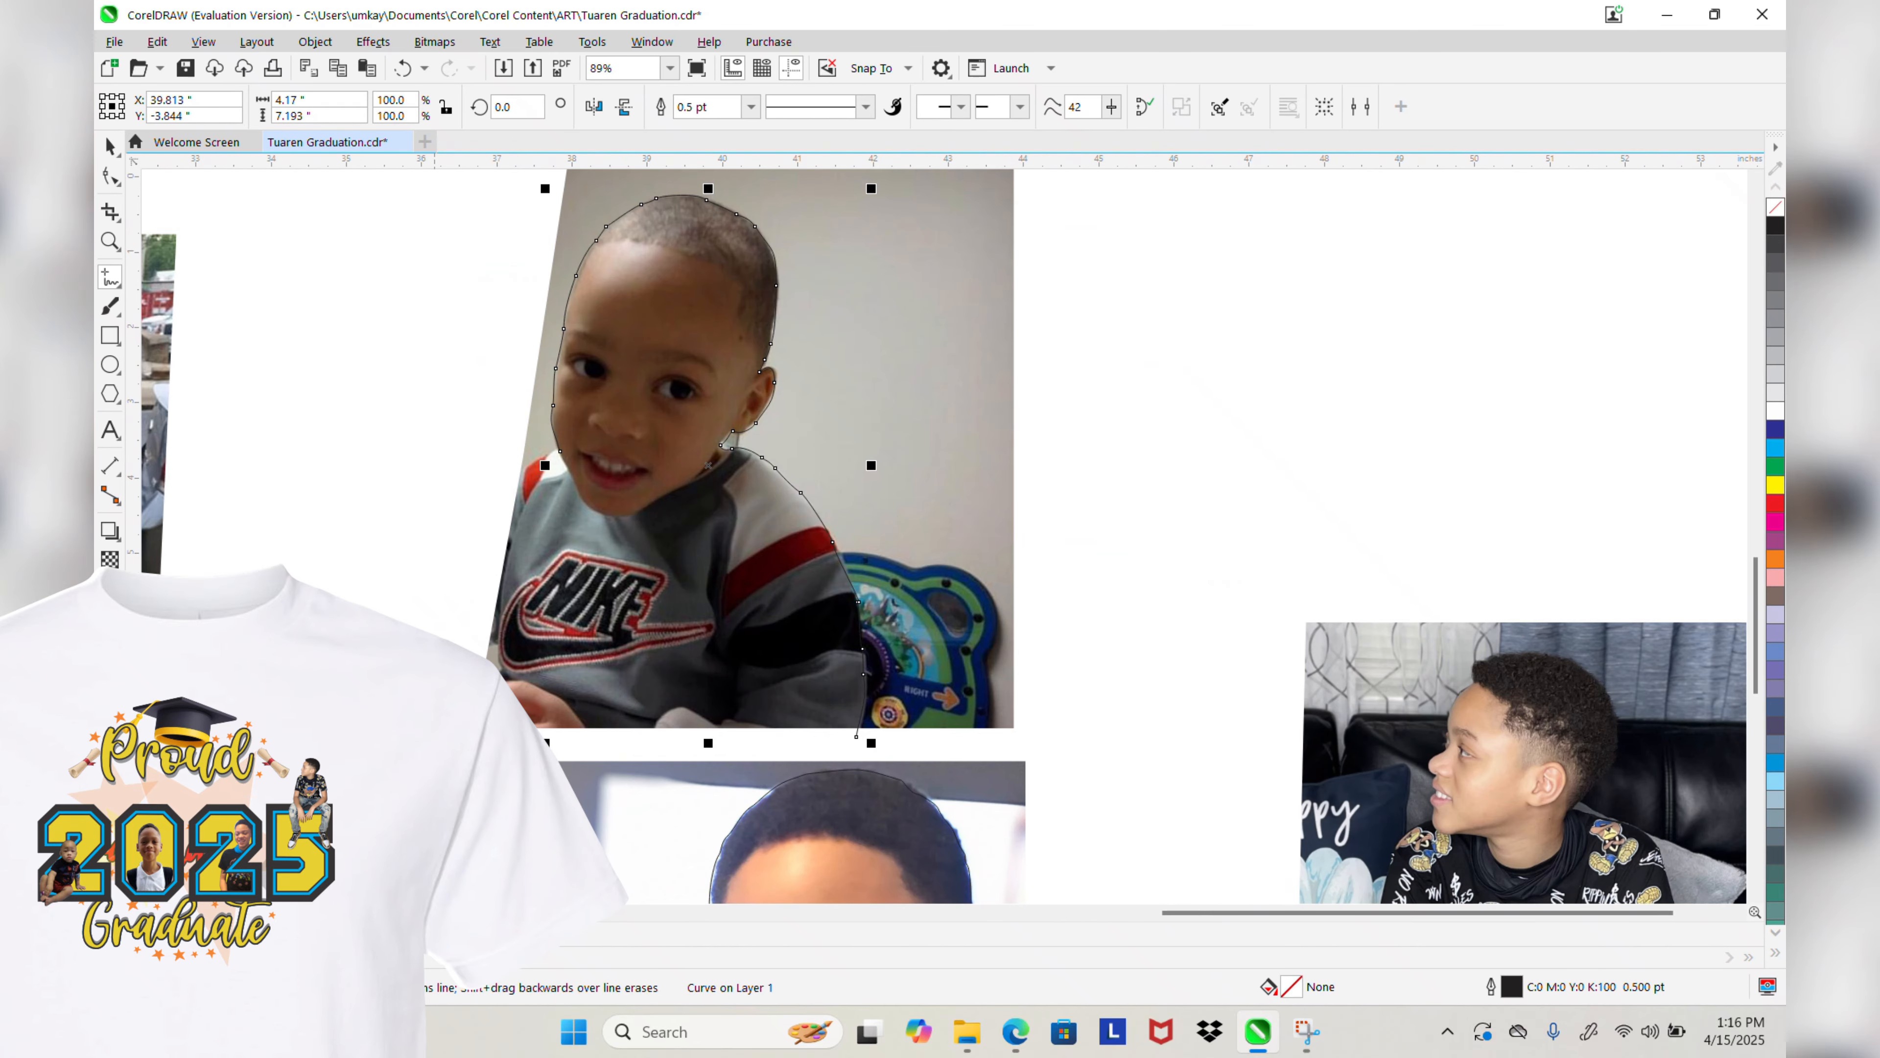
Step: Trace the remaining side of the toddler's Nike sweater and hand to complete the outline
right_click(435, 736)
scroll(435, 735, up, 1)
drag(736, 332, 526, 766)
Step: Trace the boy in the white polo shirt and backpack around his shoulders, neck, ears and hair
scroll(962, 518, down, 2)
scroll(345, 591, up, 2)
drag(391, 818, 397, 738)
drag(444, 600, 509, 587)
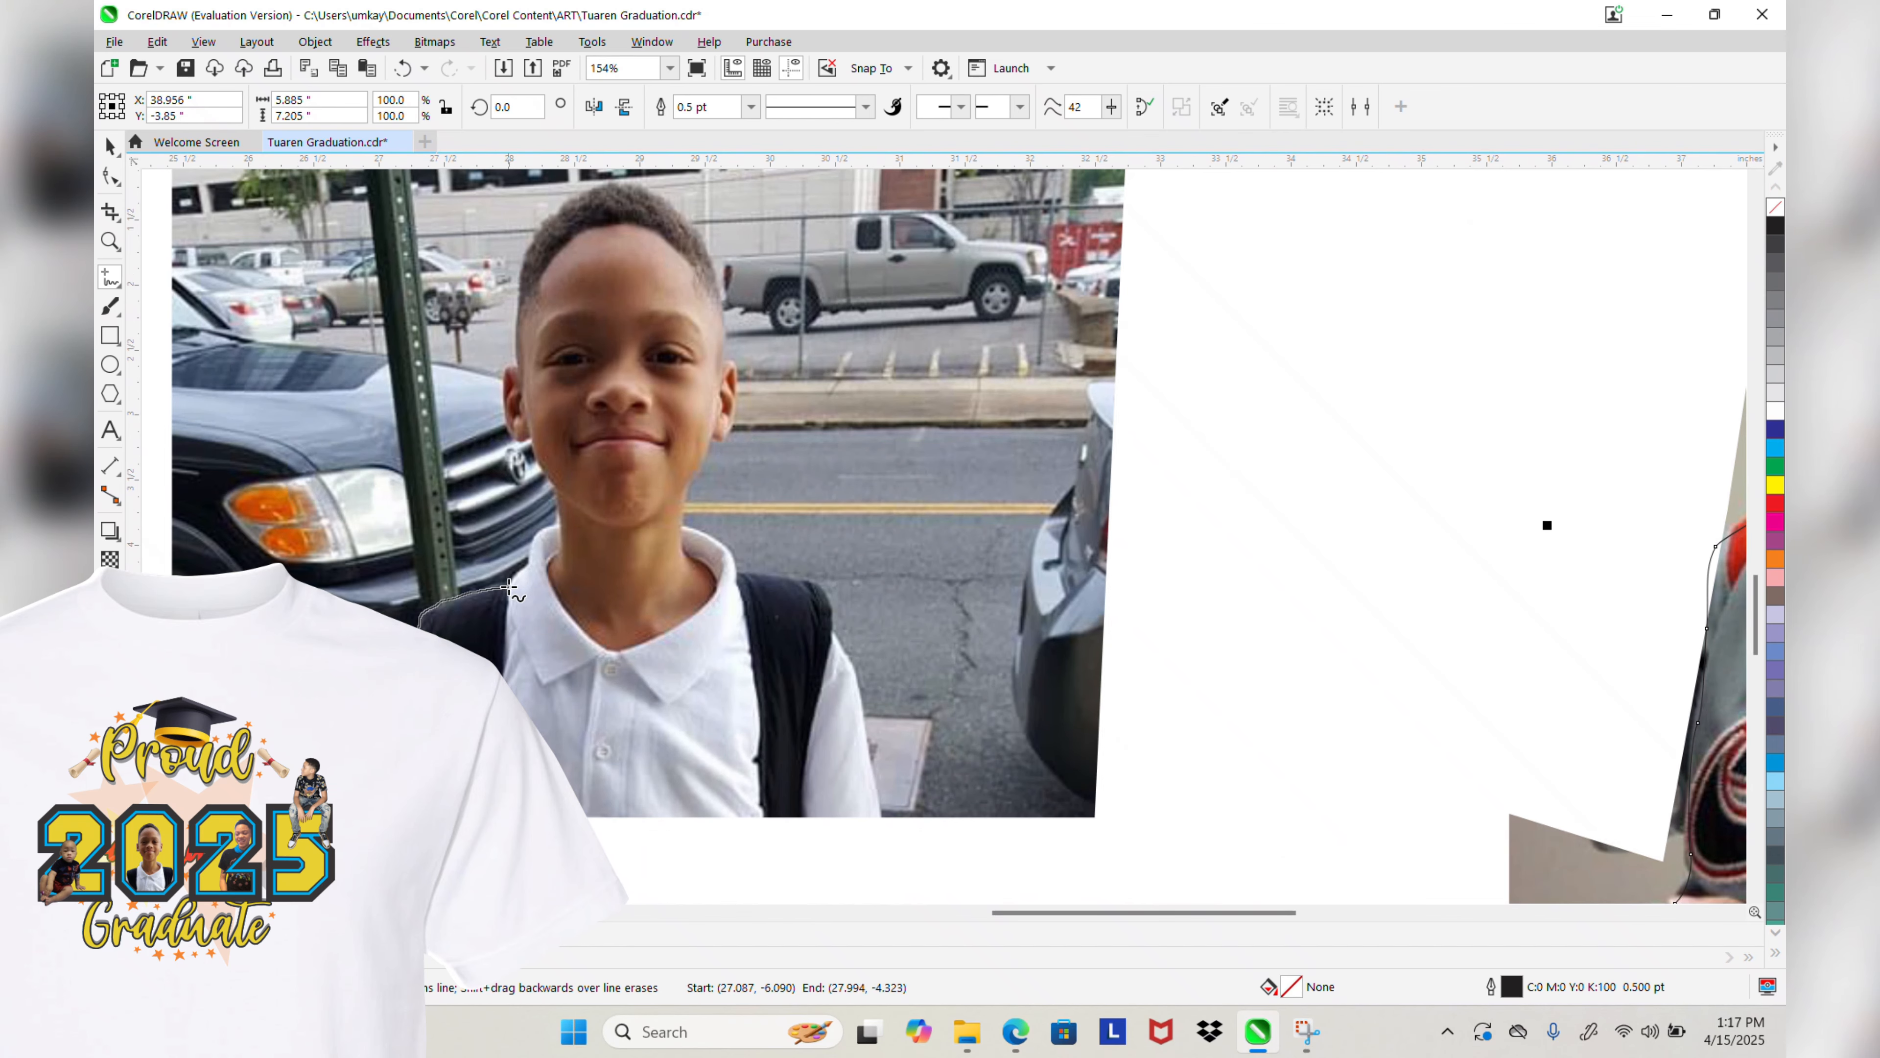
mouse_move(502, 412)
mouse_down()
mouse_move(529, 249)
mouse_move(586, 194)
mouse_move(646, 187)
mouse_move(721, 327)
mouse_up()
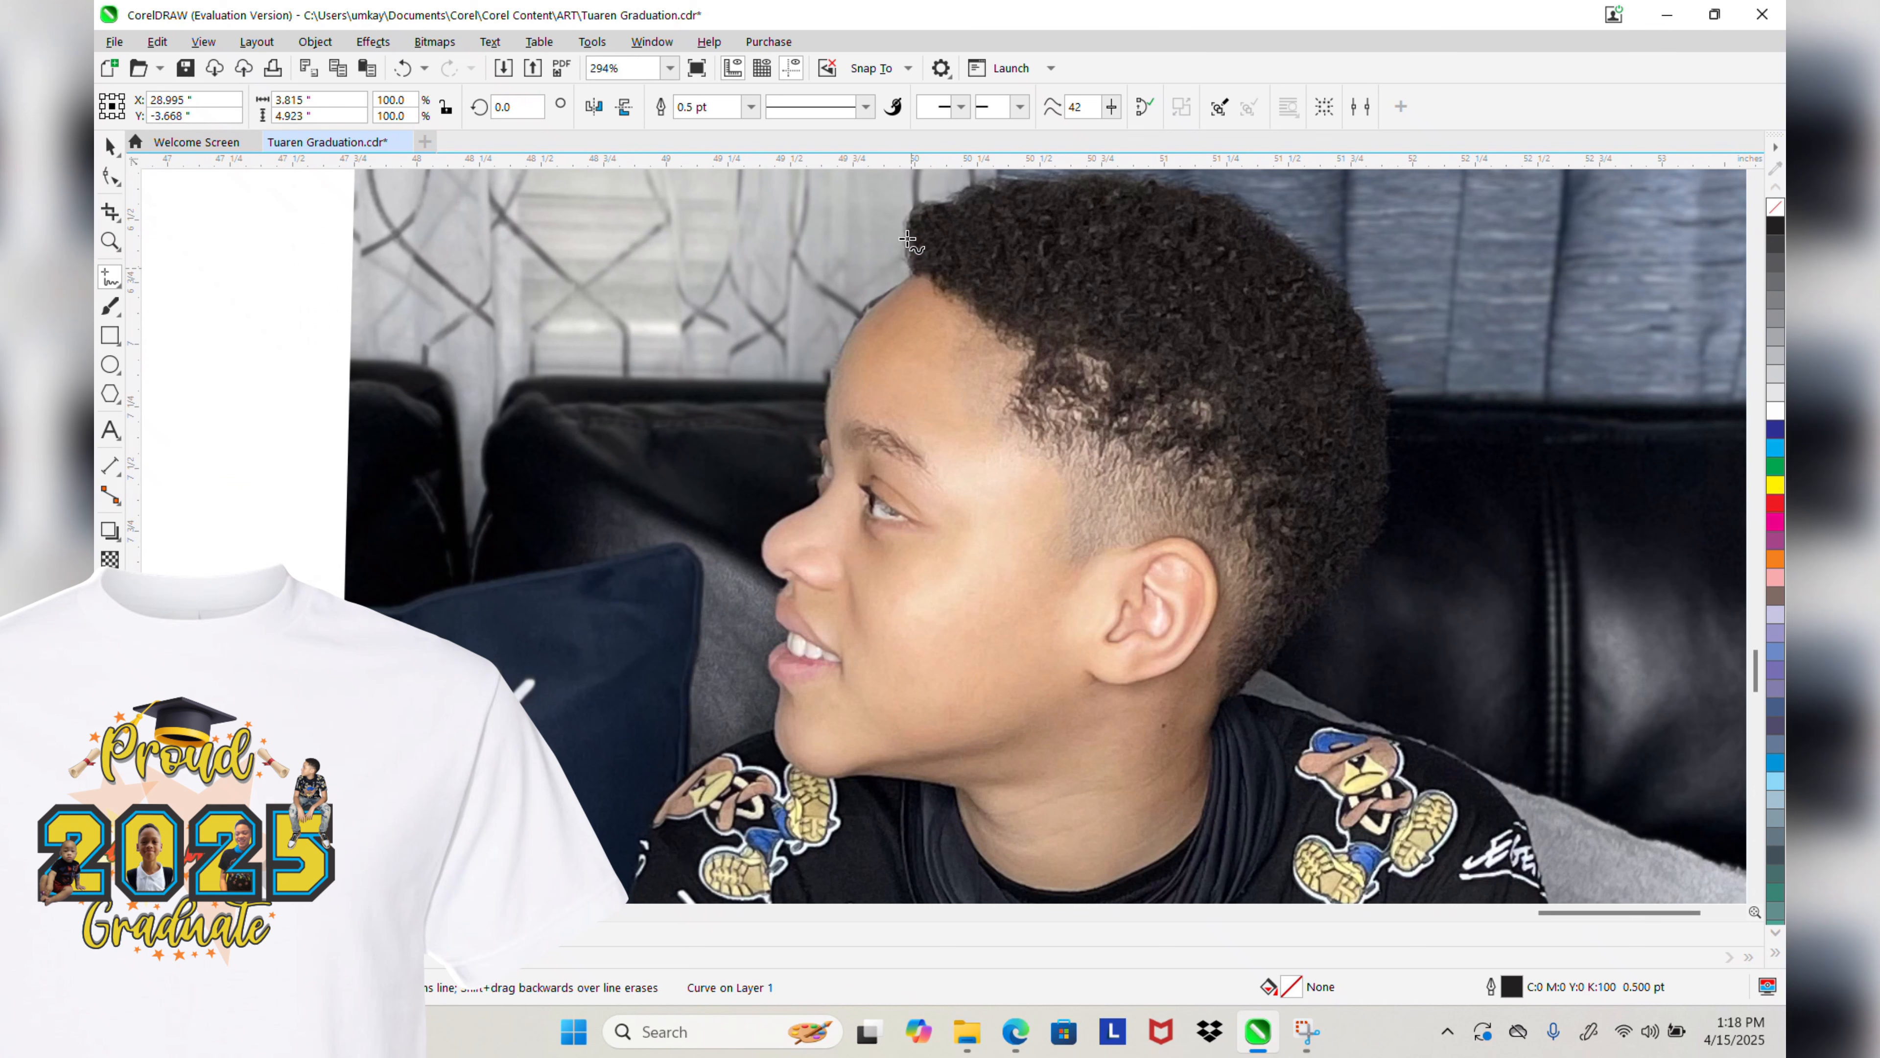
Step: Trace the seated boy's hair, shoulders, chin and face profile in the sofa photo
mouse_move(912, 268)
mouse_down()
mouse_move(1010, 185)
mouse_move(1209, 198)
mouse_move(1295, 238)
mouse_move(1373, 367)
mouse_move(1381, 465)
mouse_move(1331, 593)
mouse_move(1230, 693)
mouse_move(1399, 737)
mouse_move(1507, 800)
mouse_move(1548, 900)
mouse_up()
mouse_move(630, 898)
mouse_down()
mouse_move(643, 833)
mouse_move(768, 735)
mouse_up()
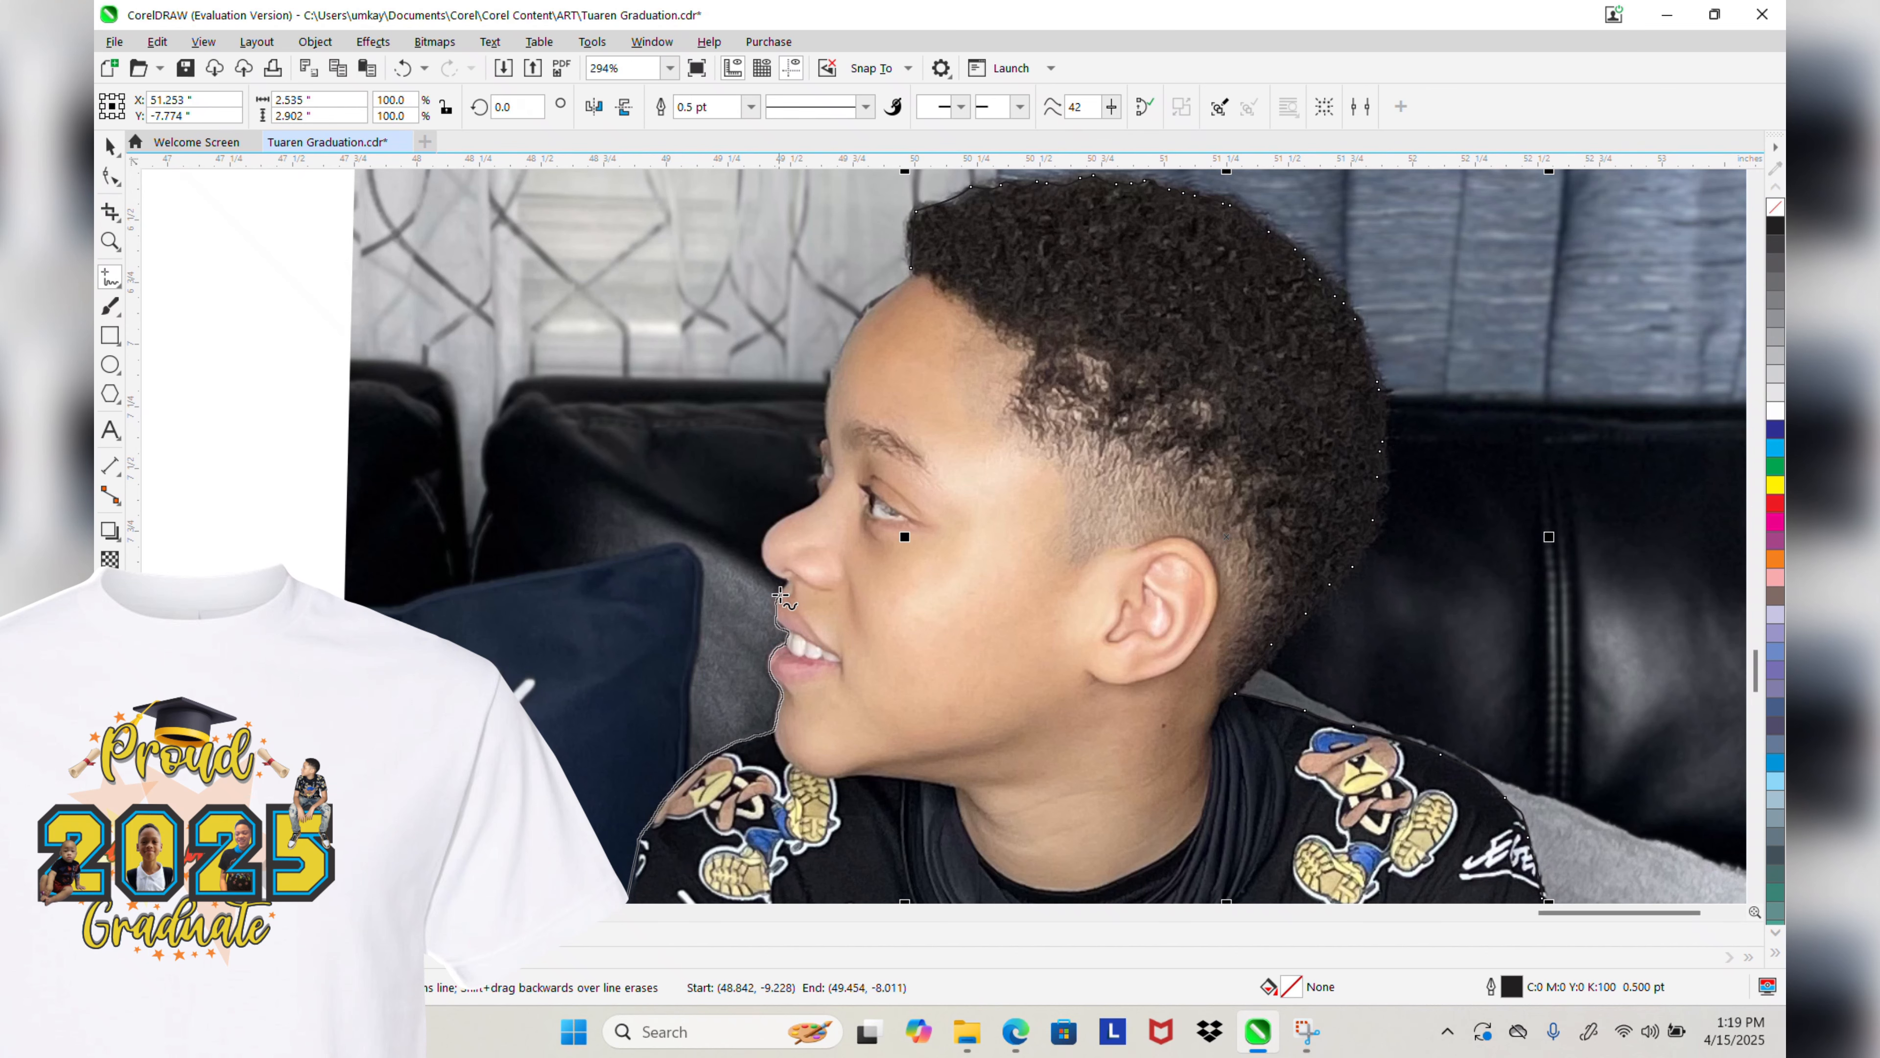
mouse_move(770, 560)
mouse_down()
mouse_move(821, 482)
mouse_move(836, 365)
mouse_move(911, 268)
mouse_up()
Step: Trace the seated boy's sleeve and arm beside the cushions down to the ripped knee
scroll(720, 467, down, 3)
scroll(555, 711, down, 2)
scroll(510, 563, up, 3)
scroll(511, 563, down, 1)
scroll(519, 559, up, 2)
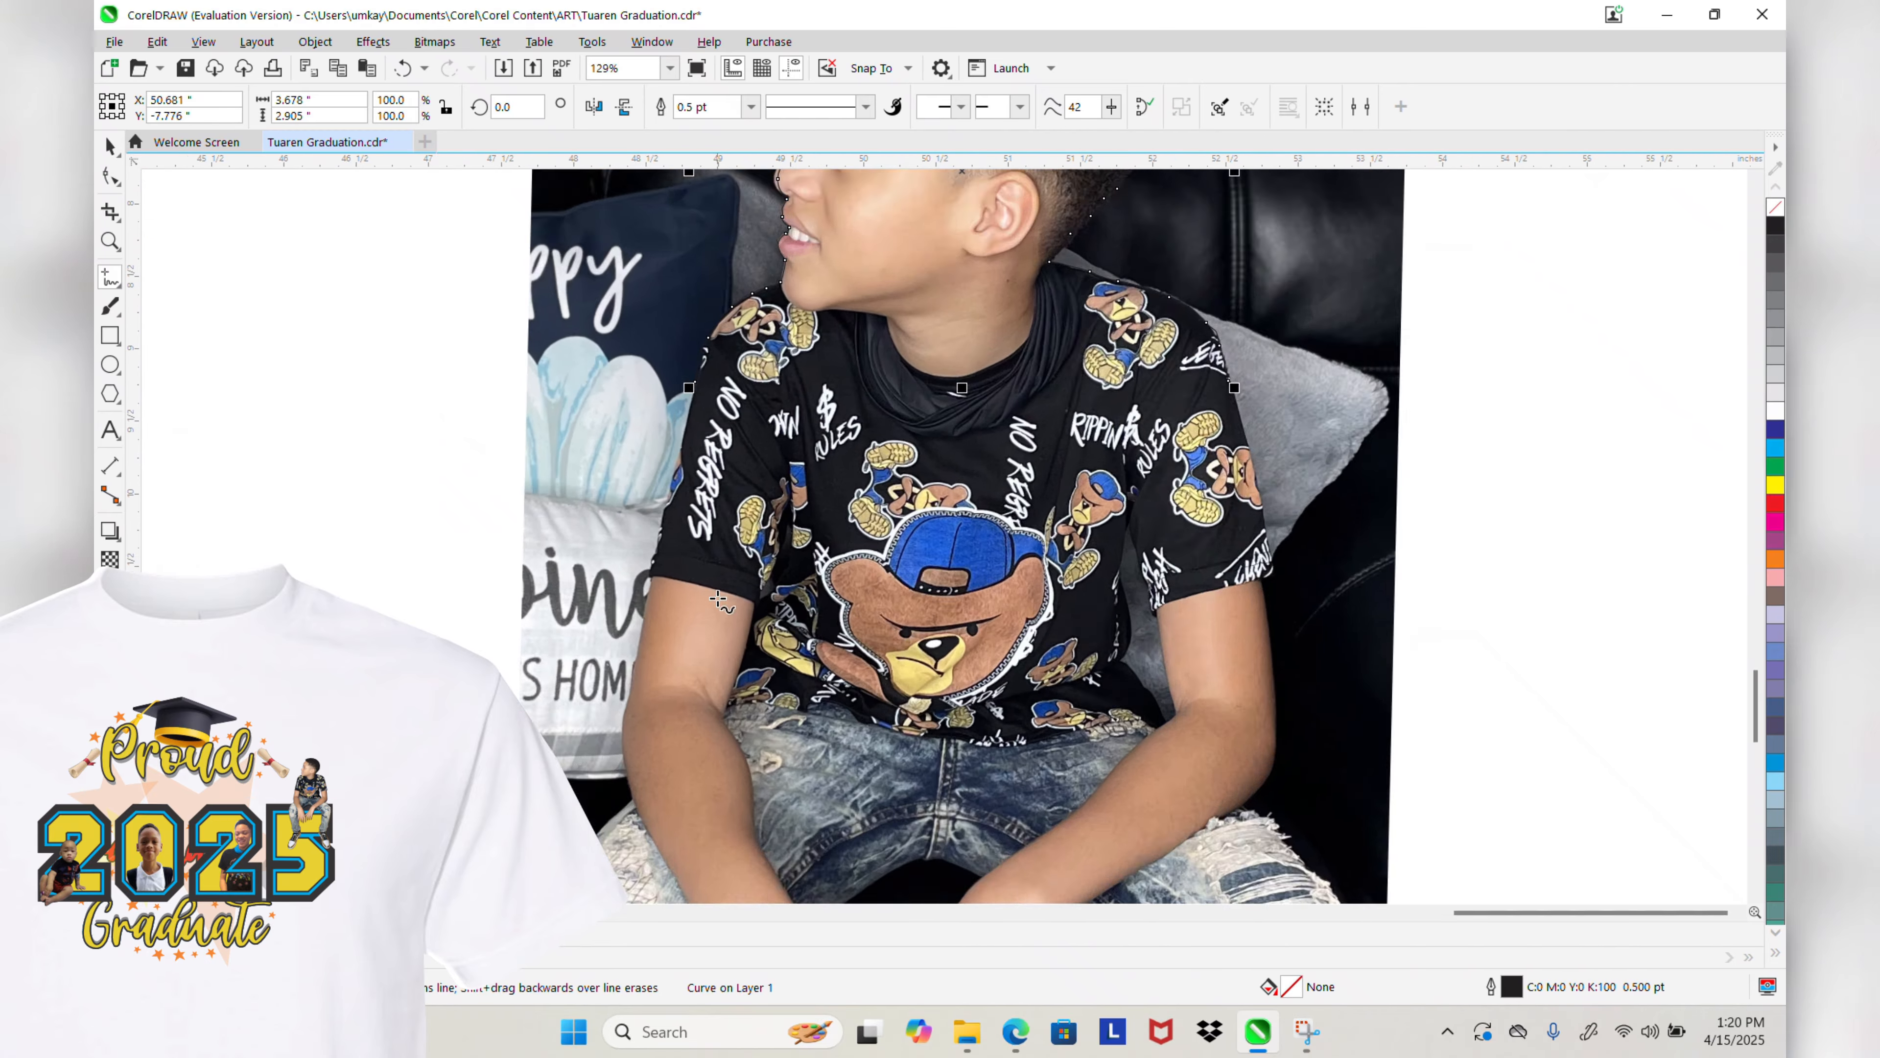
scroll(538, 552, down, 1)
drag(740, 384, 690, 714)
drag(620, 843, 623, 883)
Step: Trace the outer edge of the shoe and jeans leg on the cushion side of the seated boy
scroll(682, 774, down, 2)
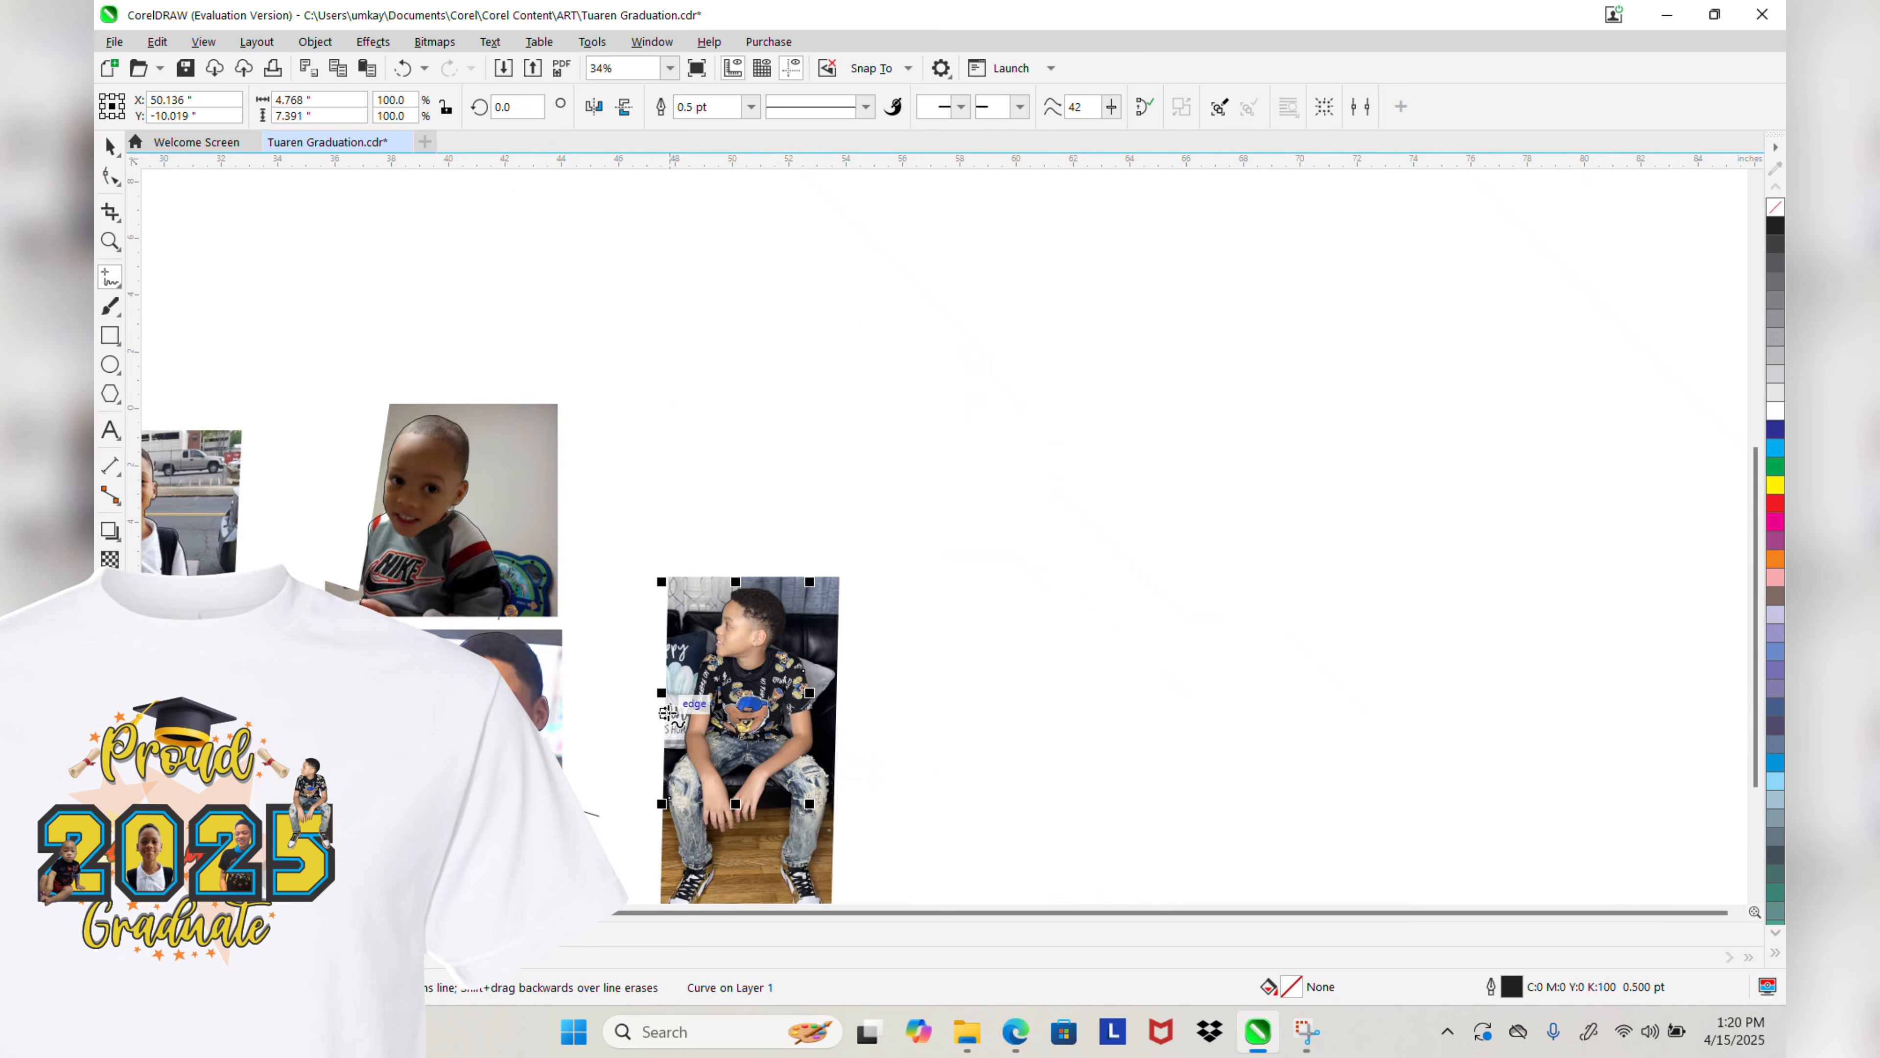
scroll(681, 548, down, 1)
scroll(695, 689, up, 2)
scroll(896, 517, down, 1)
scroll(867, 703, up, 1)
scroll(622, 542, up, 1)
scroll(590, 417, up, 1)
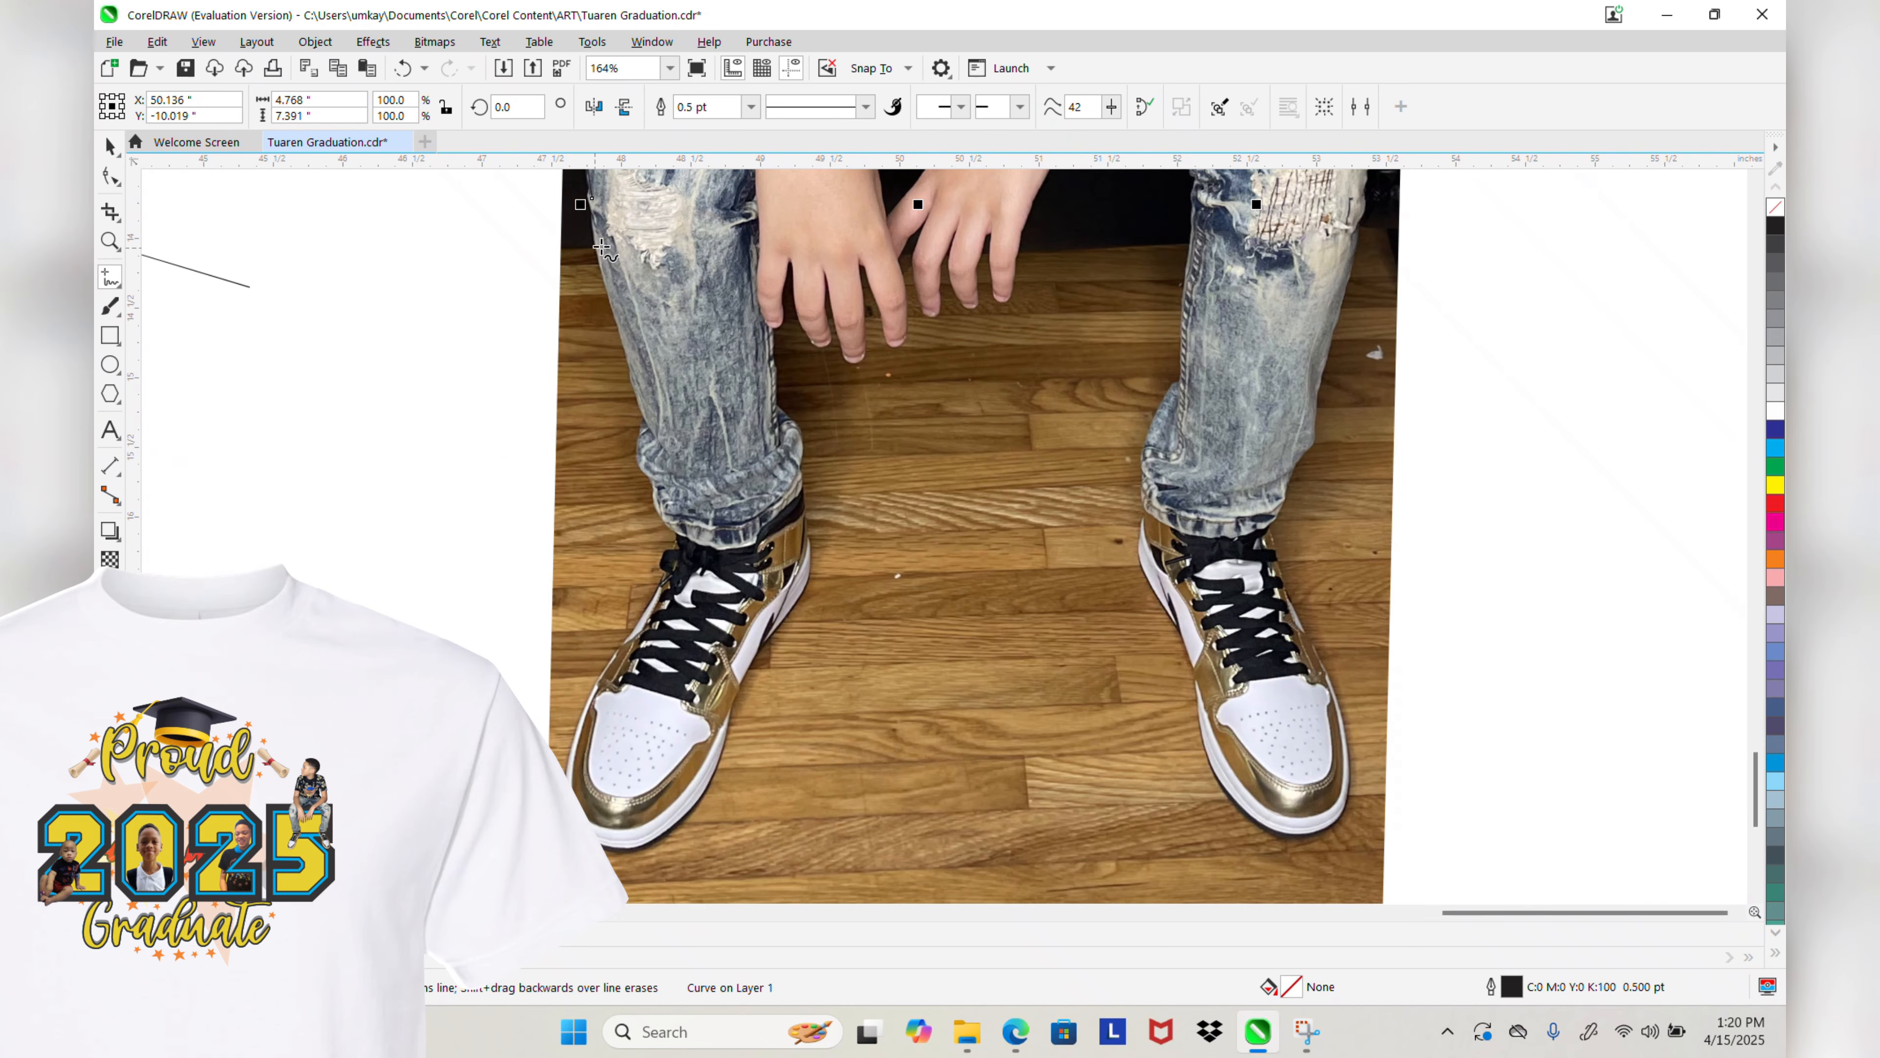
mouse_move(579, 794)
mouse_down()
mouse_move(590, 684)
mouse_move(666, 557)
mouse_move(653, 485)
mouse_up()
drag(638, 406, 590, 198)
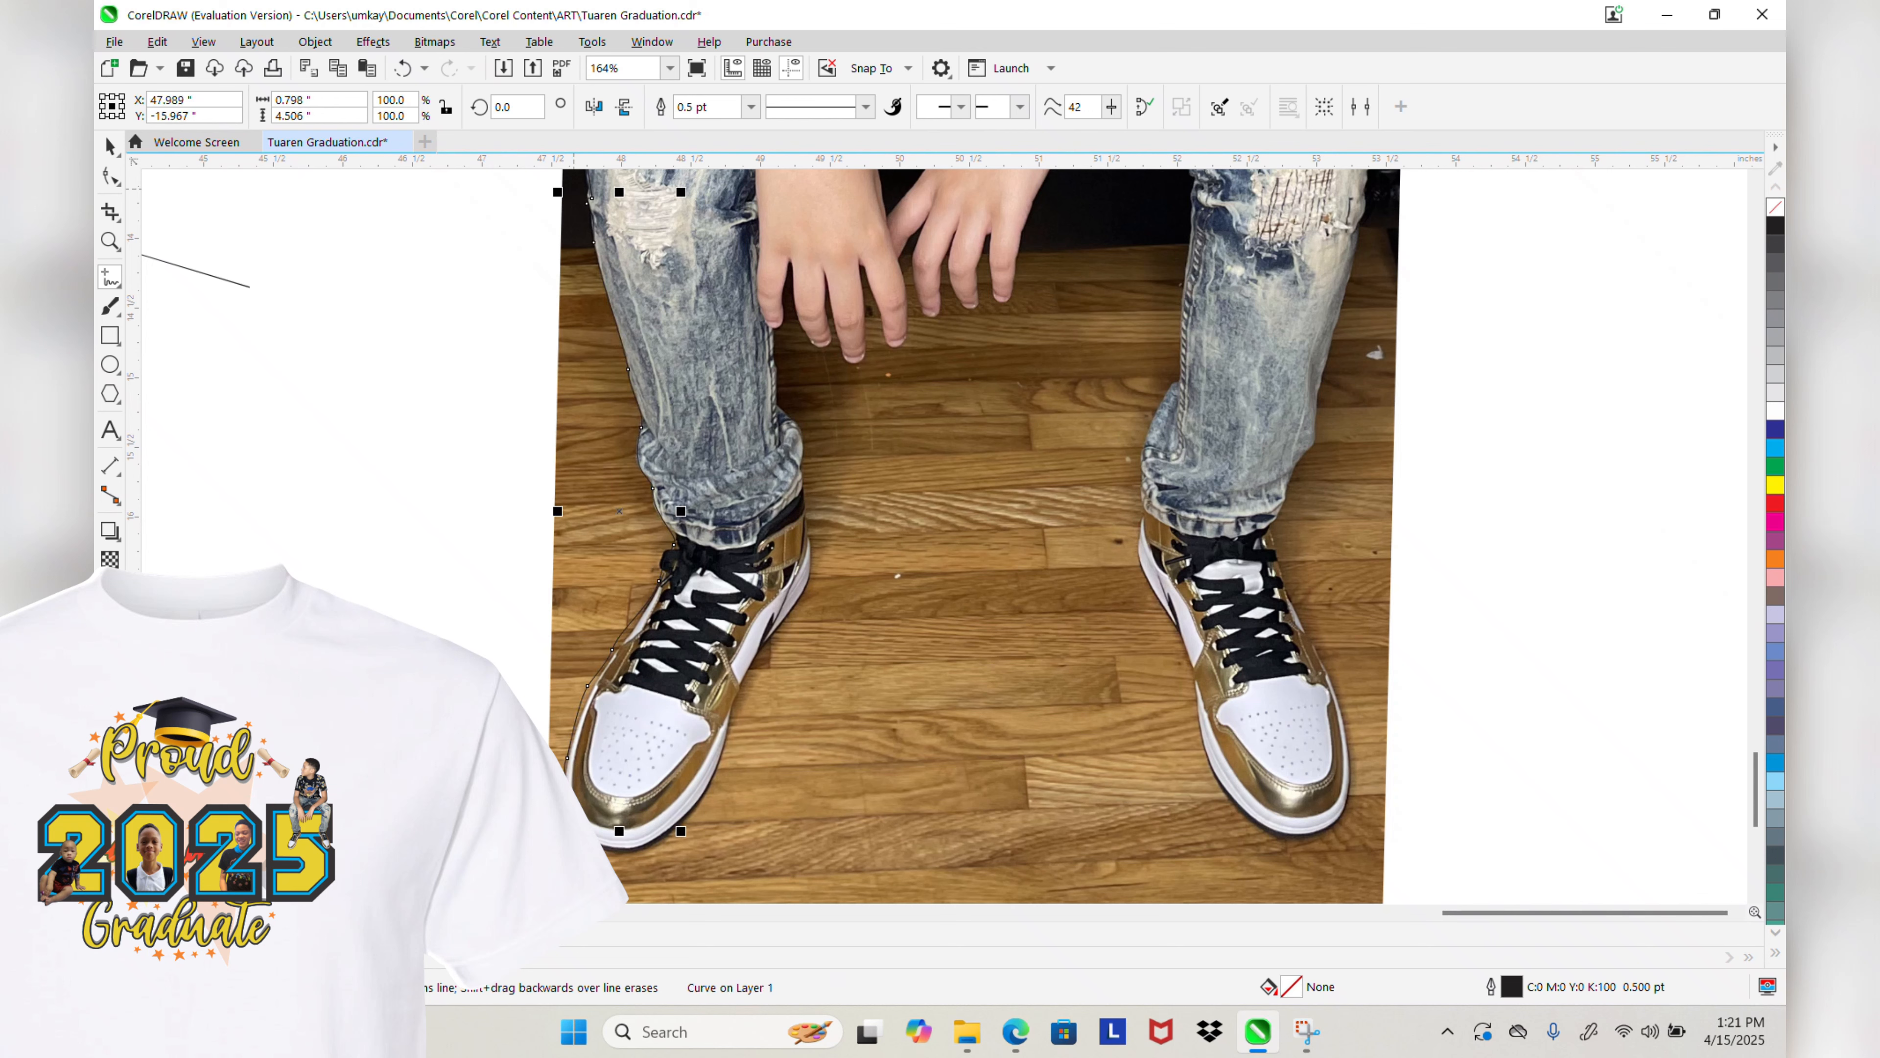
Step: Trace the inner edge of the same shoe and jeans leg and continue around the fingers of both hands
mouse_move(638, 847)
mouse_down()
mouse_move(707, 785)
mouse_move(815, 560)
mouse_up()
mouse_move(802, 480)
mouse_down()
mouse_move(777, 405)
mouse_move(783, 306)
mouse_up()
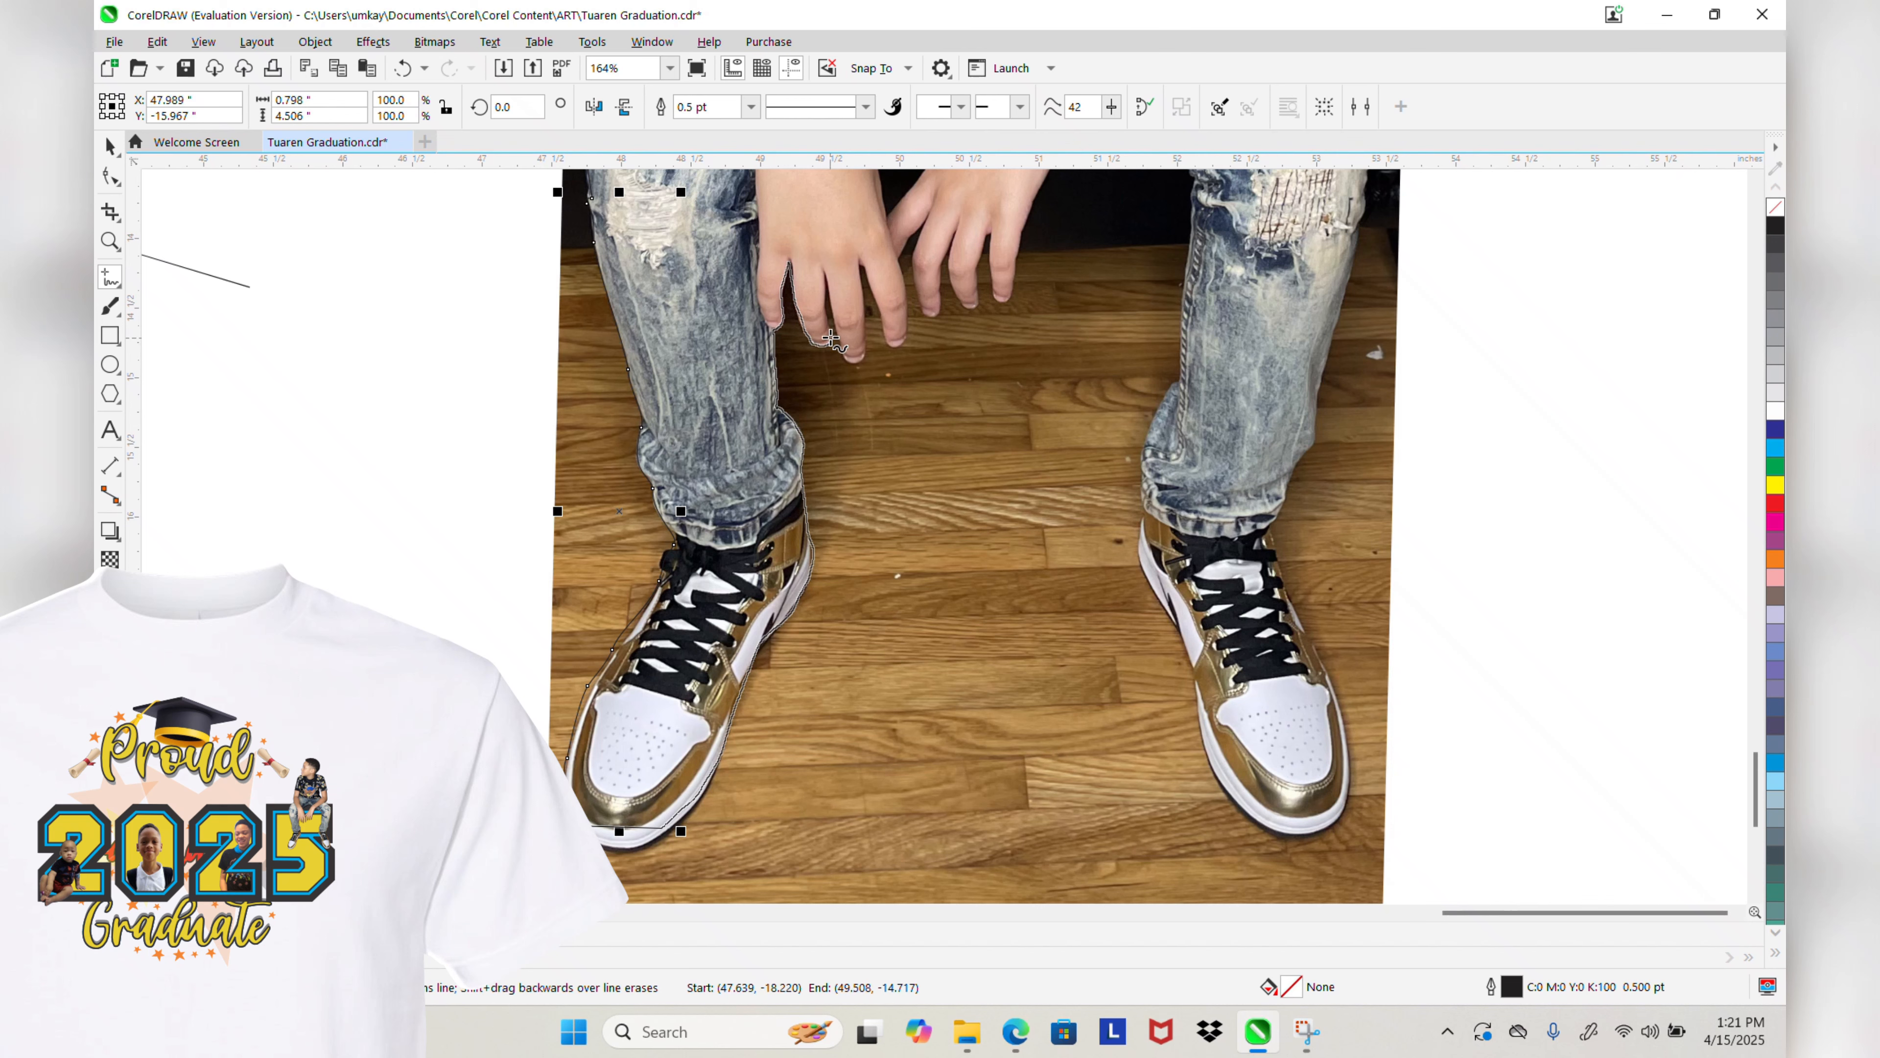
mouse_move(860, 358)
mouse_down()
mouse_move(865, 299)
mouse_move(911, 239)
mouse_move(935, 317)
mouse_move(950, 249)
mouse_move(992, 298)
mouse_move(1018, 285)
mouse_move(1040, 182)
mouse_up()
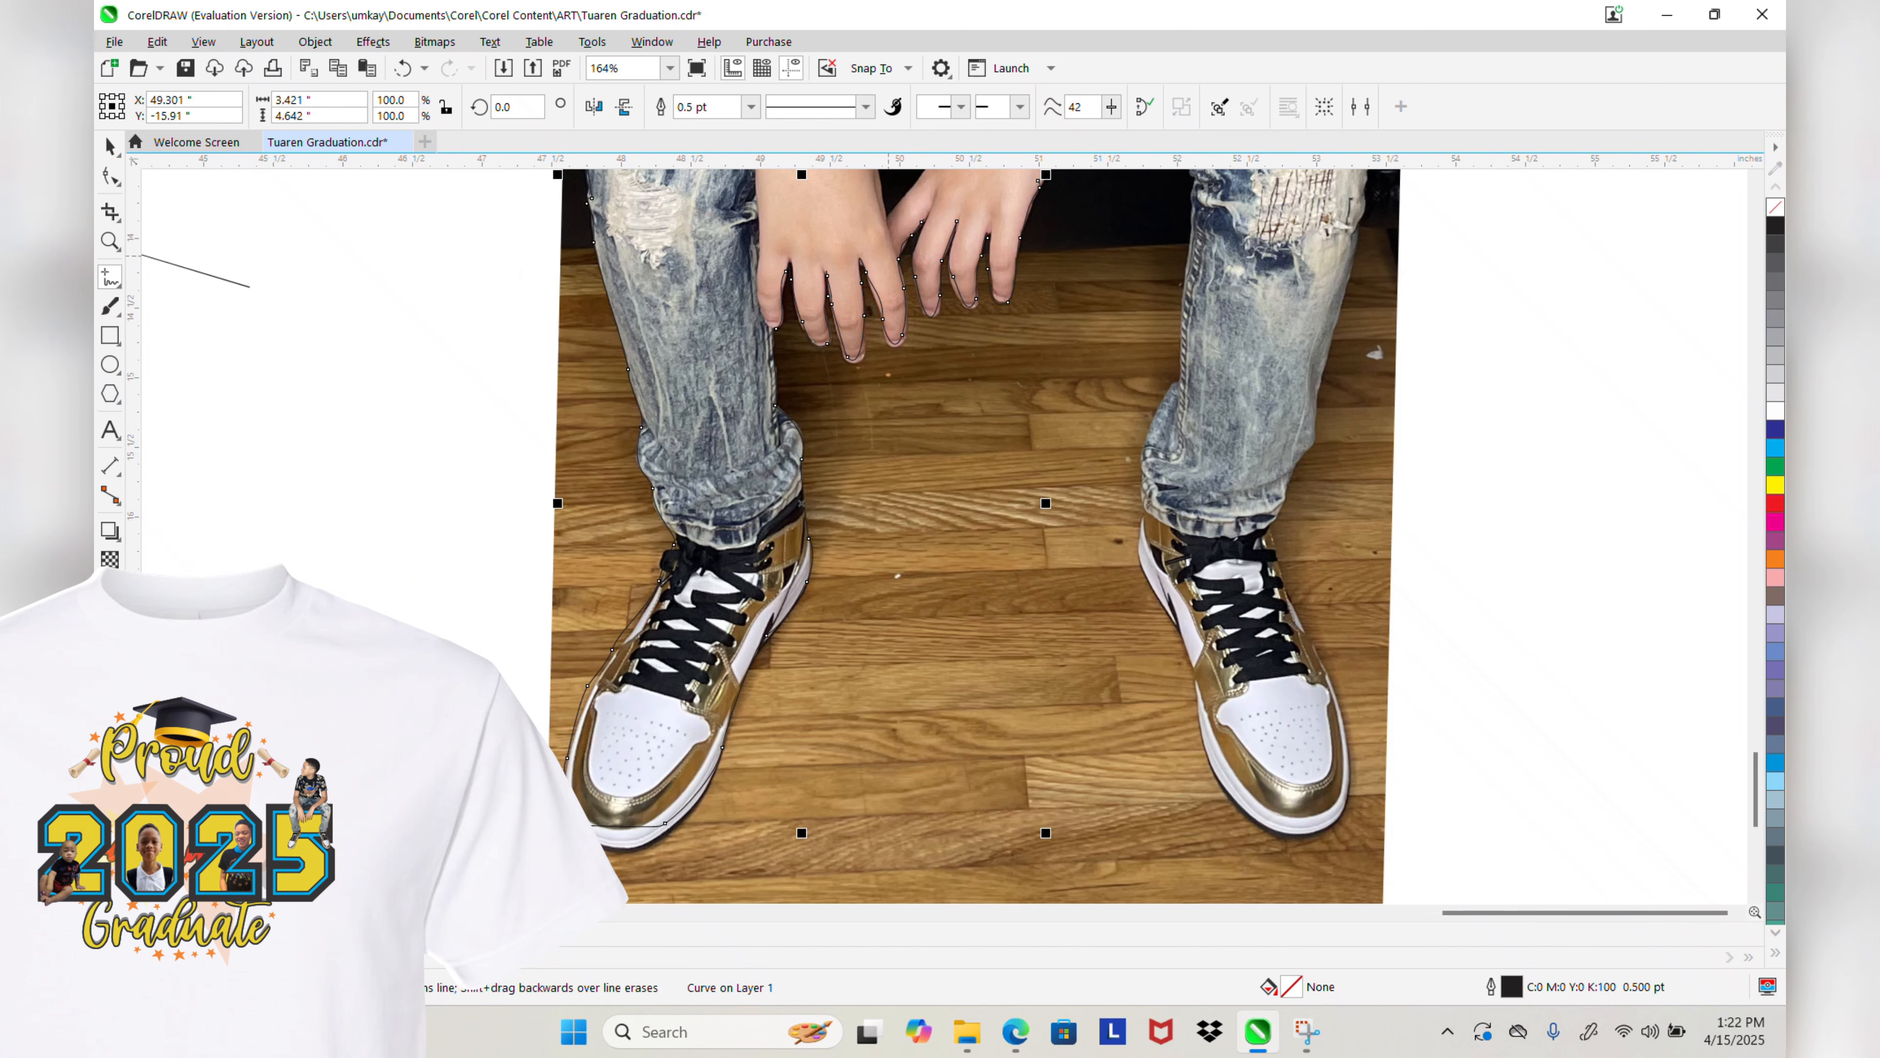
Step: Trace the dark sofa gap between the seated boy's wrists and thighs as a closed outline
scroll(926, 250, up, 2)
mouse_move(849, 321)
mouse_down()
mouse_move(1018, 219)
mouse_move(1153, 261)
mouse_move(852, 652)
mouse_move(782, 352)
mouse_up()
scroll(1110, 376, down, 2)
Step: Trace from the seated boy's wrist along the inner thigh and down the inside of the other jeans leg
scroll(1111, 376, up, 1)
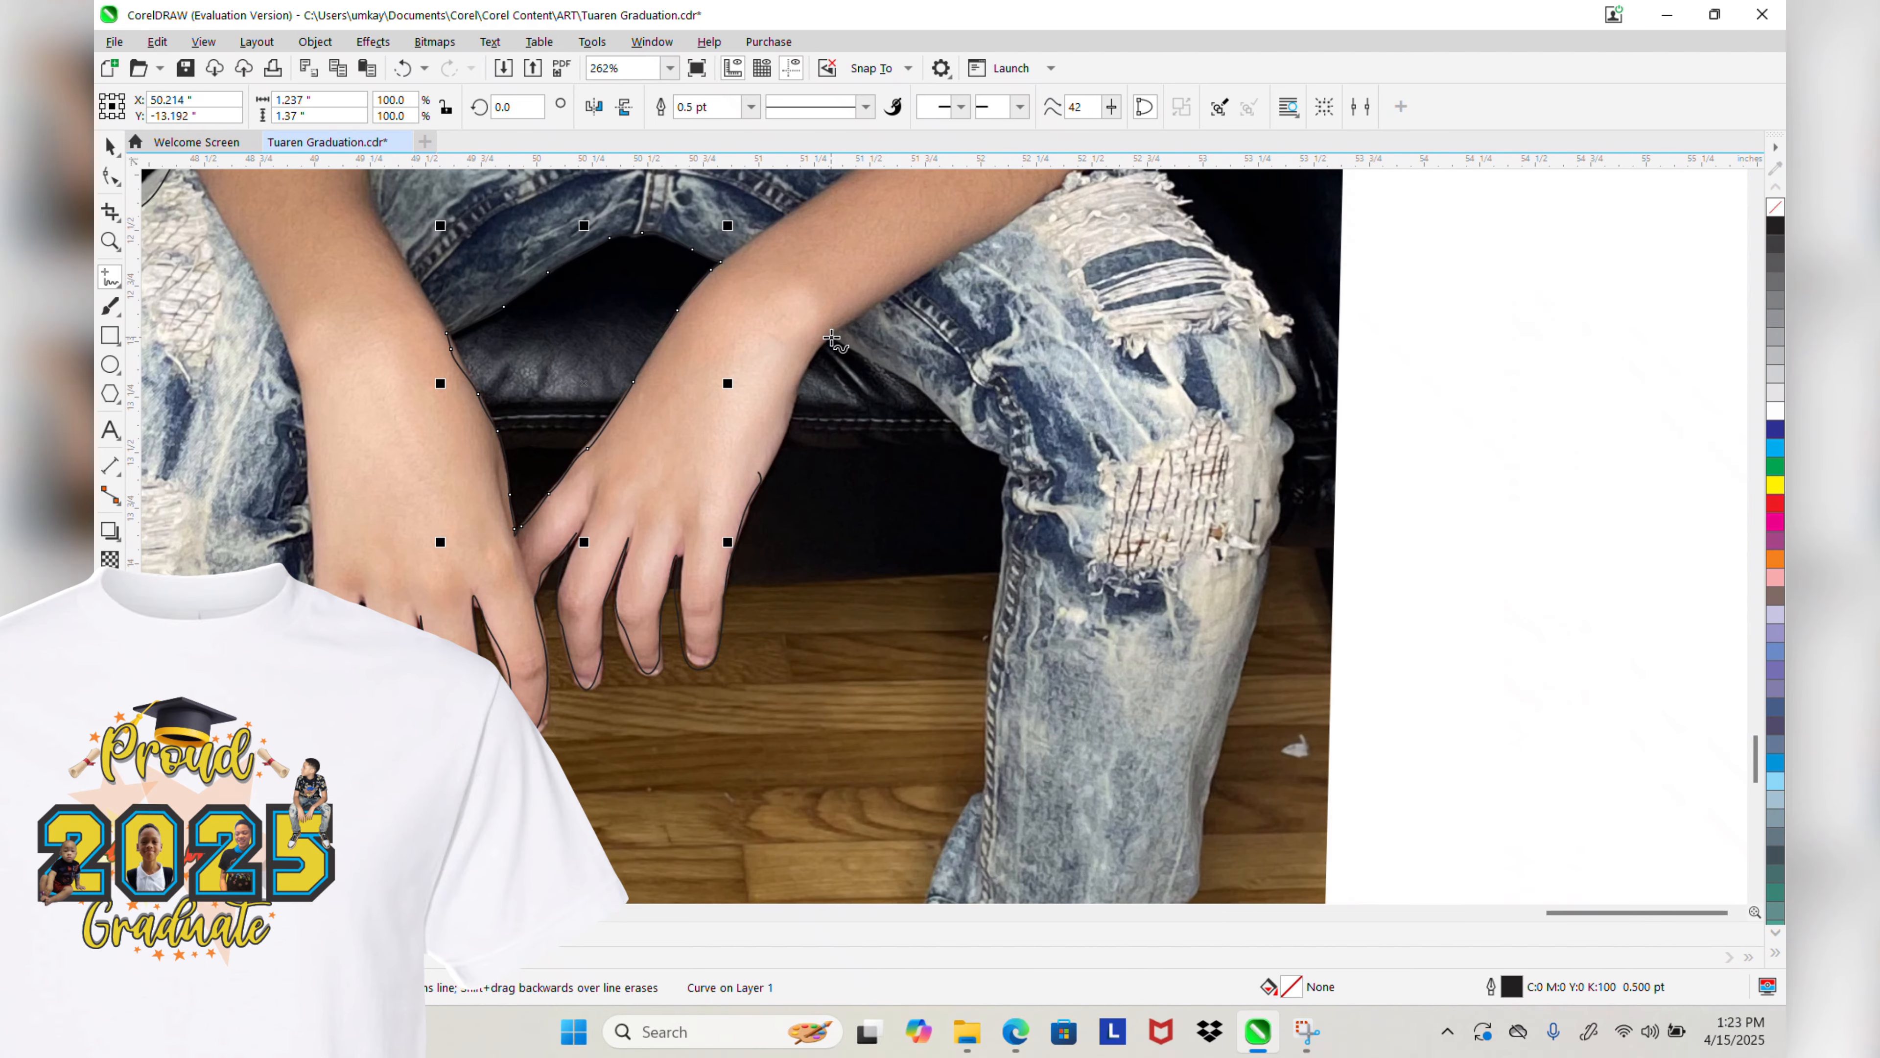
mouse_move(748, 500)
mouse_down()
mouse_move(823, 345)
mouse_move(884, 363)
mouse_move(1005, 462)
mouse_move(986, 772)
mouse_move(935, 898)
mouse_up()
scroll(869, 365, down, 4)
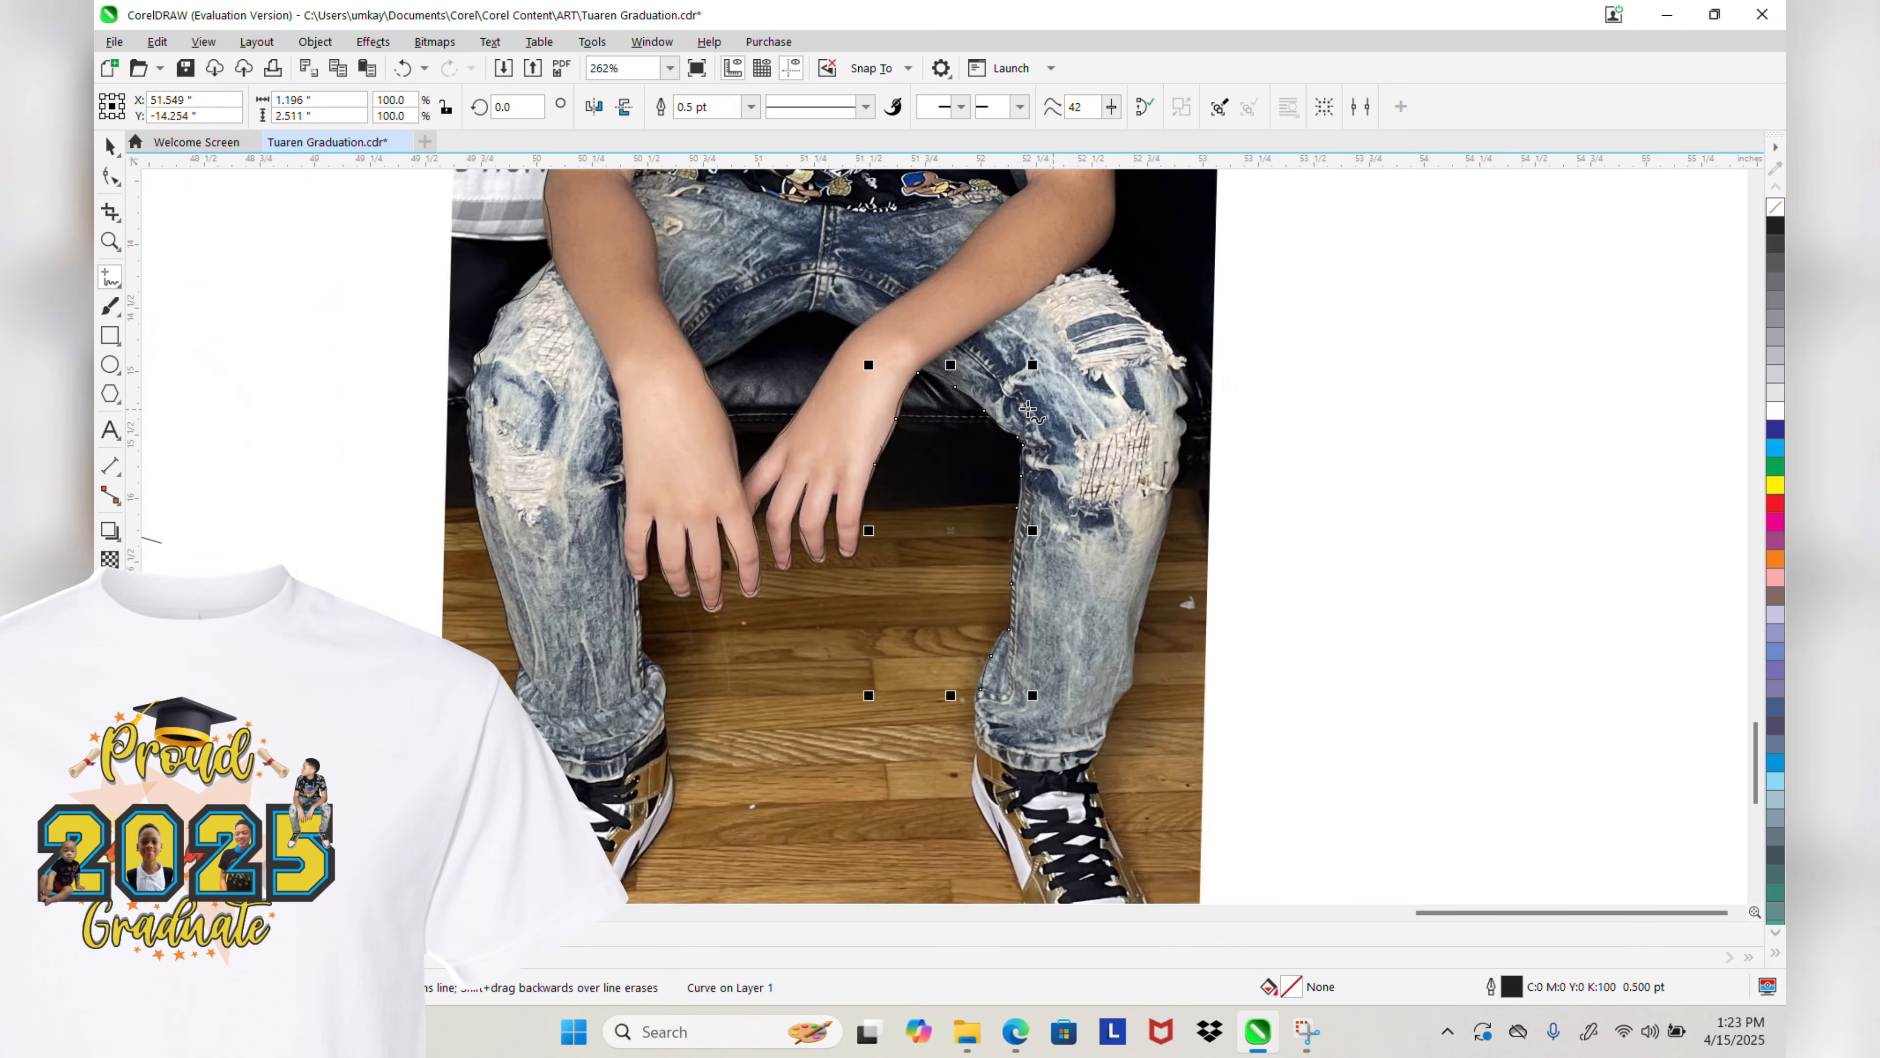
Step: Trace around the seated boy's other shoe from the inner cuff up to the outer edge of the jeans leg
scroll(763, 480, up, 3)
mouse_move(911, 685)
mouse_down()
mouse_move(853, 492)
mouse_move(851, 331)
mouse_up()
scroll(1499, 361, down, 3)
scroll(1335, 705, up, 2)
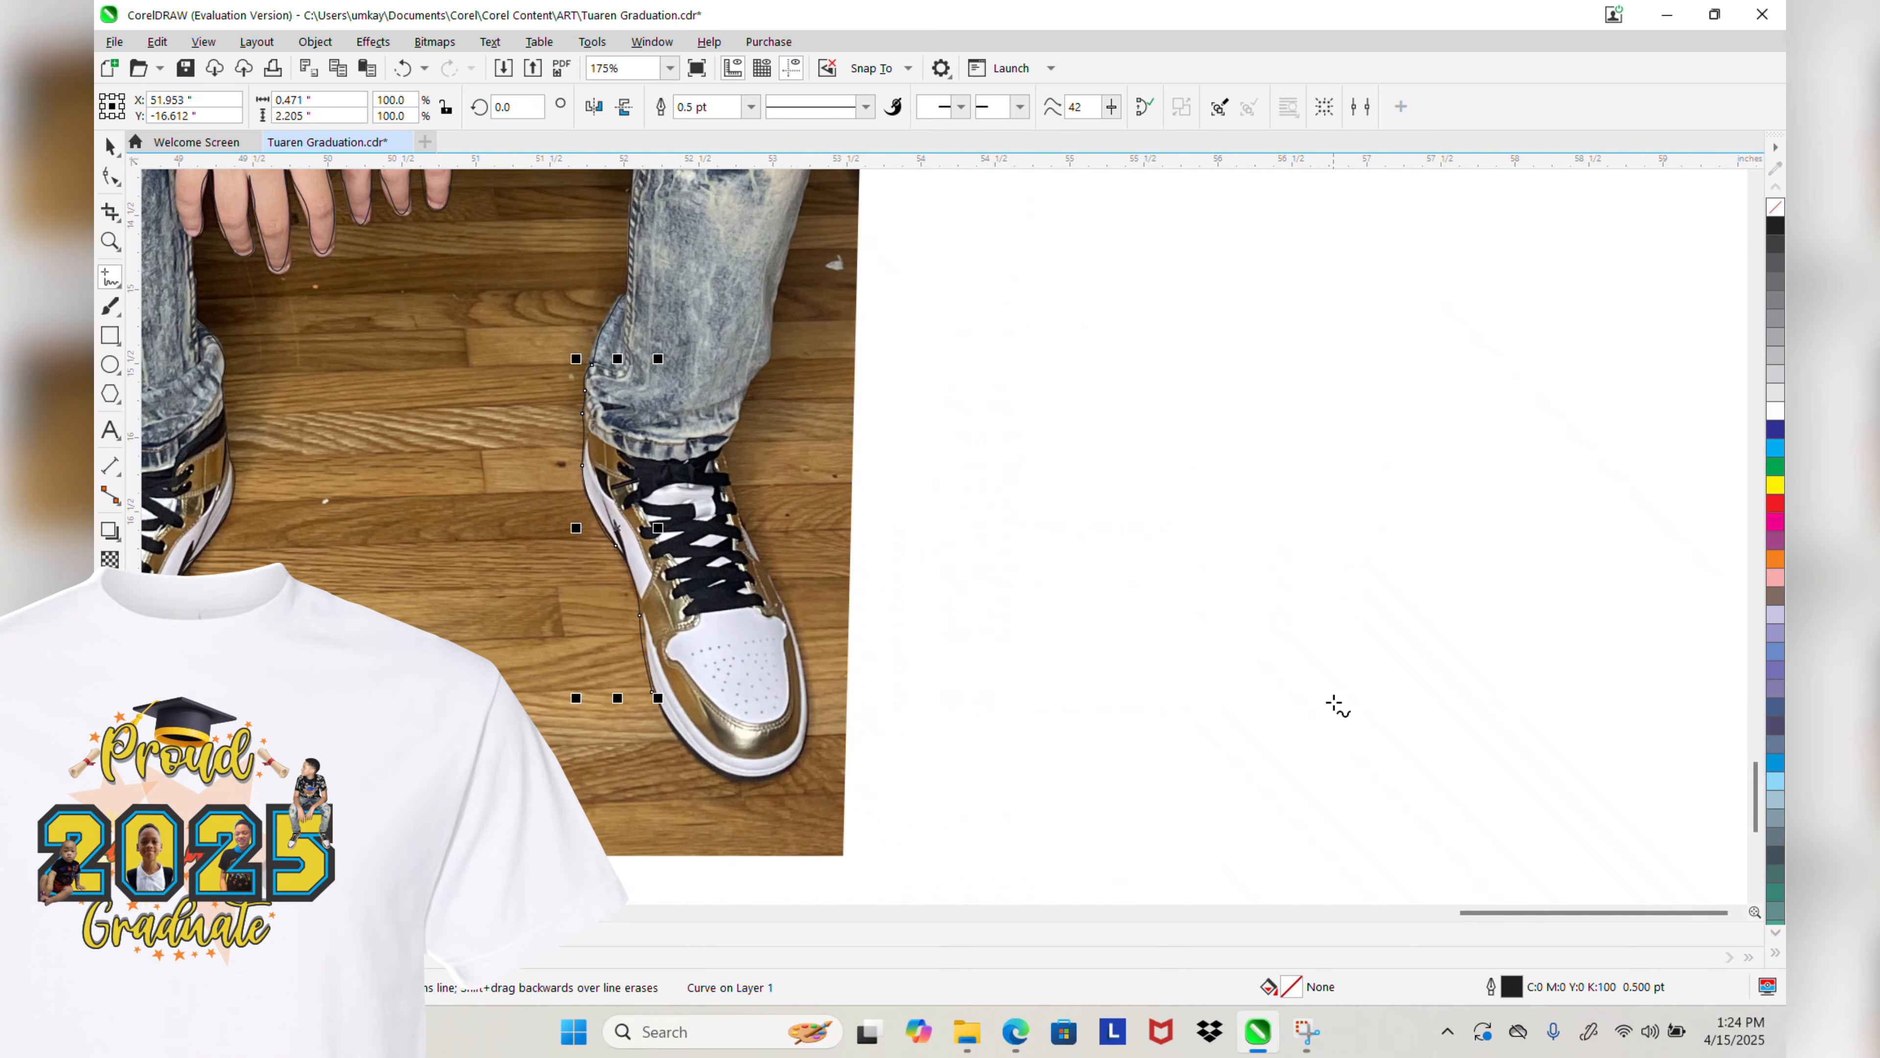
mouse_move(720, 772)
mouse_down()
mouse_move(761, 777)
mouse_move(803, 745)
mouse_move(794, 624)
mouse_move(724, 459)
mouse_move(814, 215)
mouse_up()
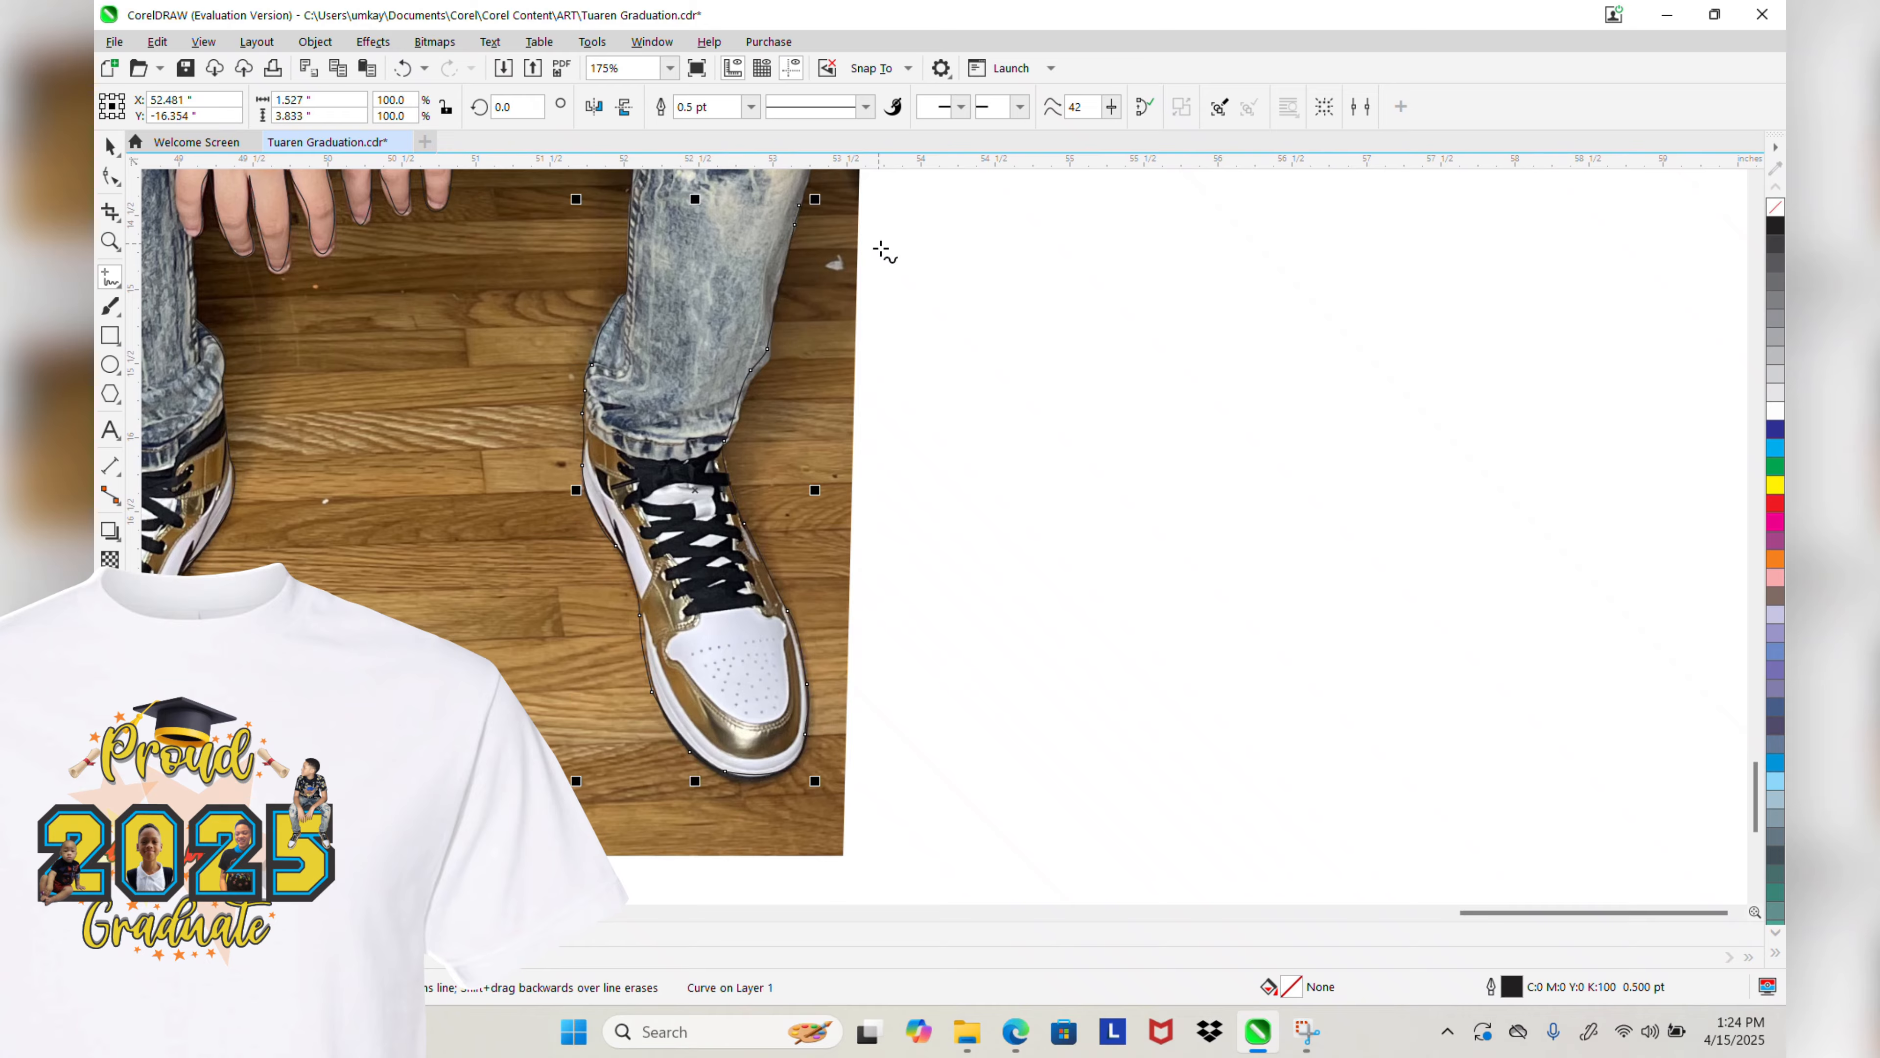
Step: Trace the outer edge of that jeans leg upward around the ripped knee
scroll(877, 237, down, 3)
scroll(964, 193, up, 4)
mouse_move(926, 792)
mouse_down()
mouse_move(966, 545)
mouse_move(933, 463)
mouse_move(851, 363)
mouse_up()
right_click(849, 361)
key(Escape)
Step: Trace the seated boy's remaining outer arm and sleeve to connect the knee with the shoulder
scroll(735, 273, up, 5)
scroll(829, 436, up, 1)
mouse_move(726, 298)
mouse_down()
mouse_move(722, 445)
mouse_move(777, 511)
mouse_move(788, 482)
mouse_move(737, 257)
mouse_up()
drag(962, 721, 906, 174)
scroll(1063, 486, down, 6)
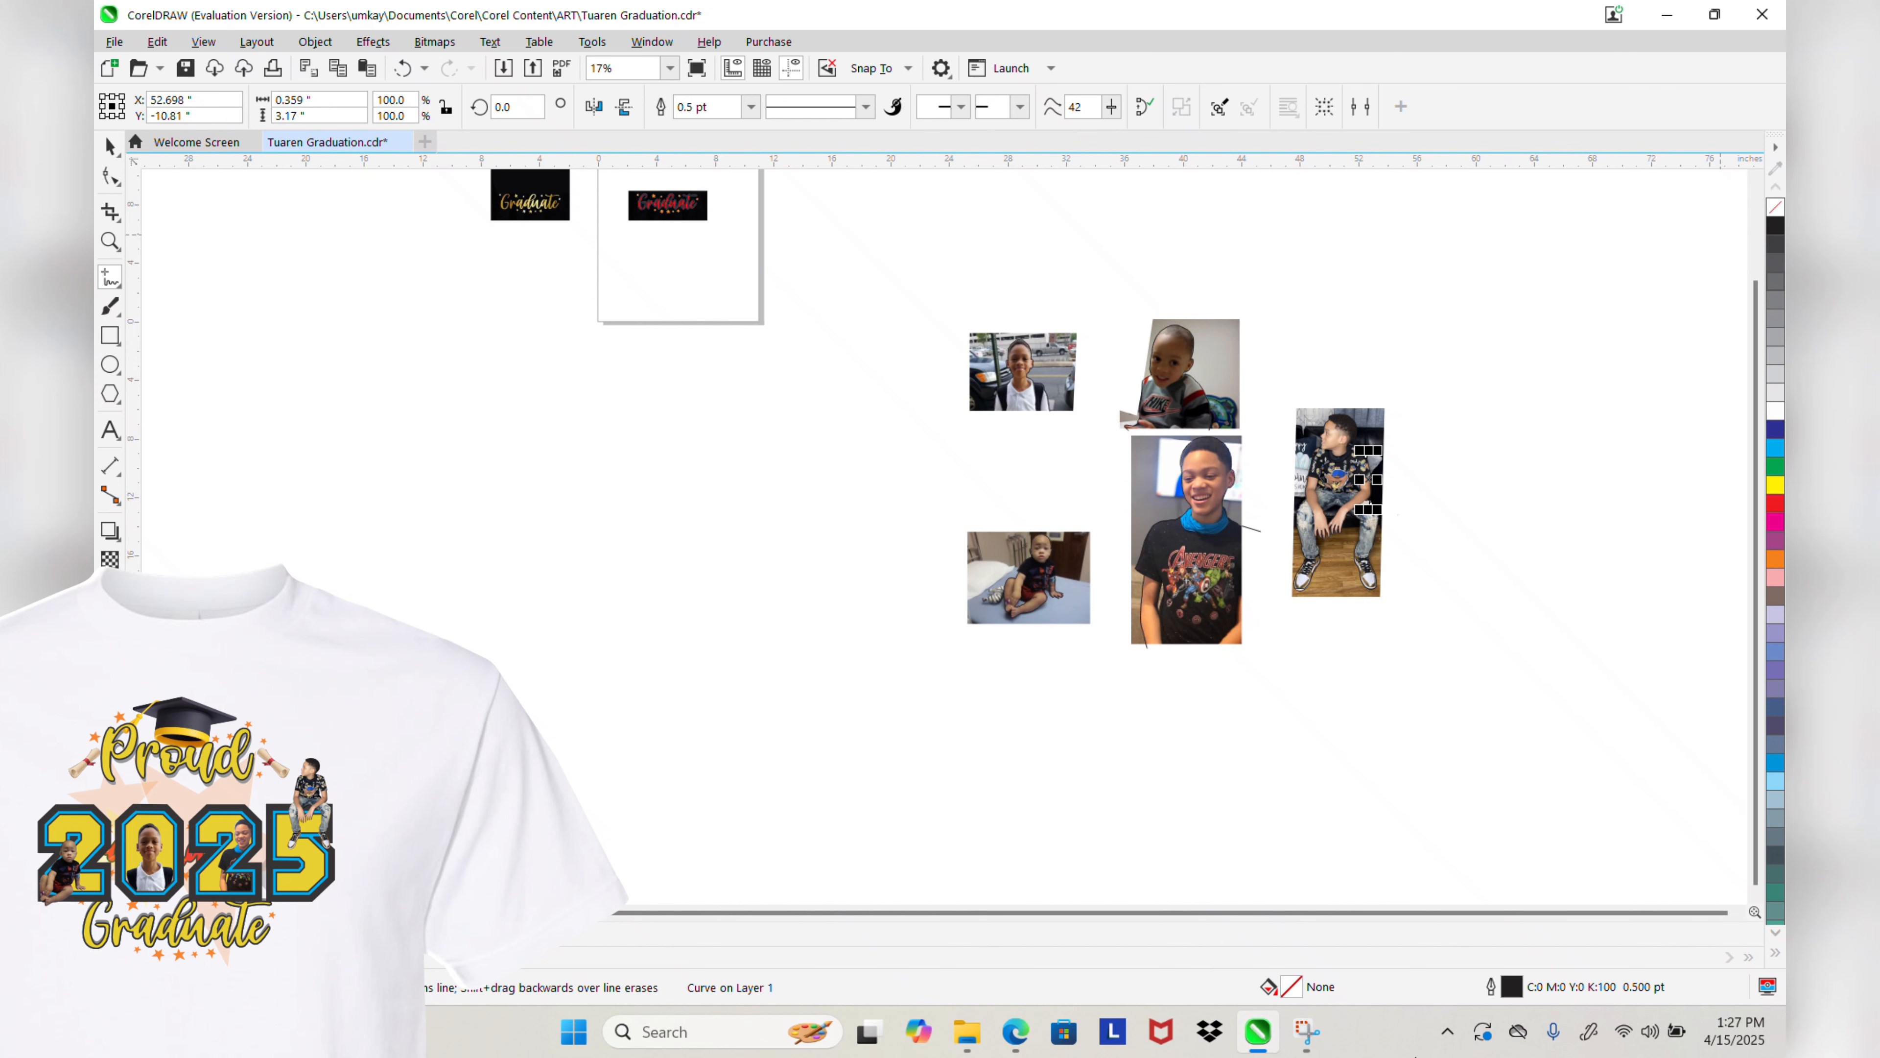
Step: Bring the baby's foot and leg outline into node editing and reposition one node with the Shape tool
scroll(603, 292, up, 2)
scroll(727, 341, down, 4)
scroll(667, 229, up, 2)
click(110, 146)
click(420, 261)
scroll(1236, 778, up, 3)
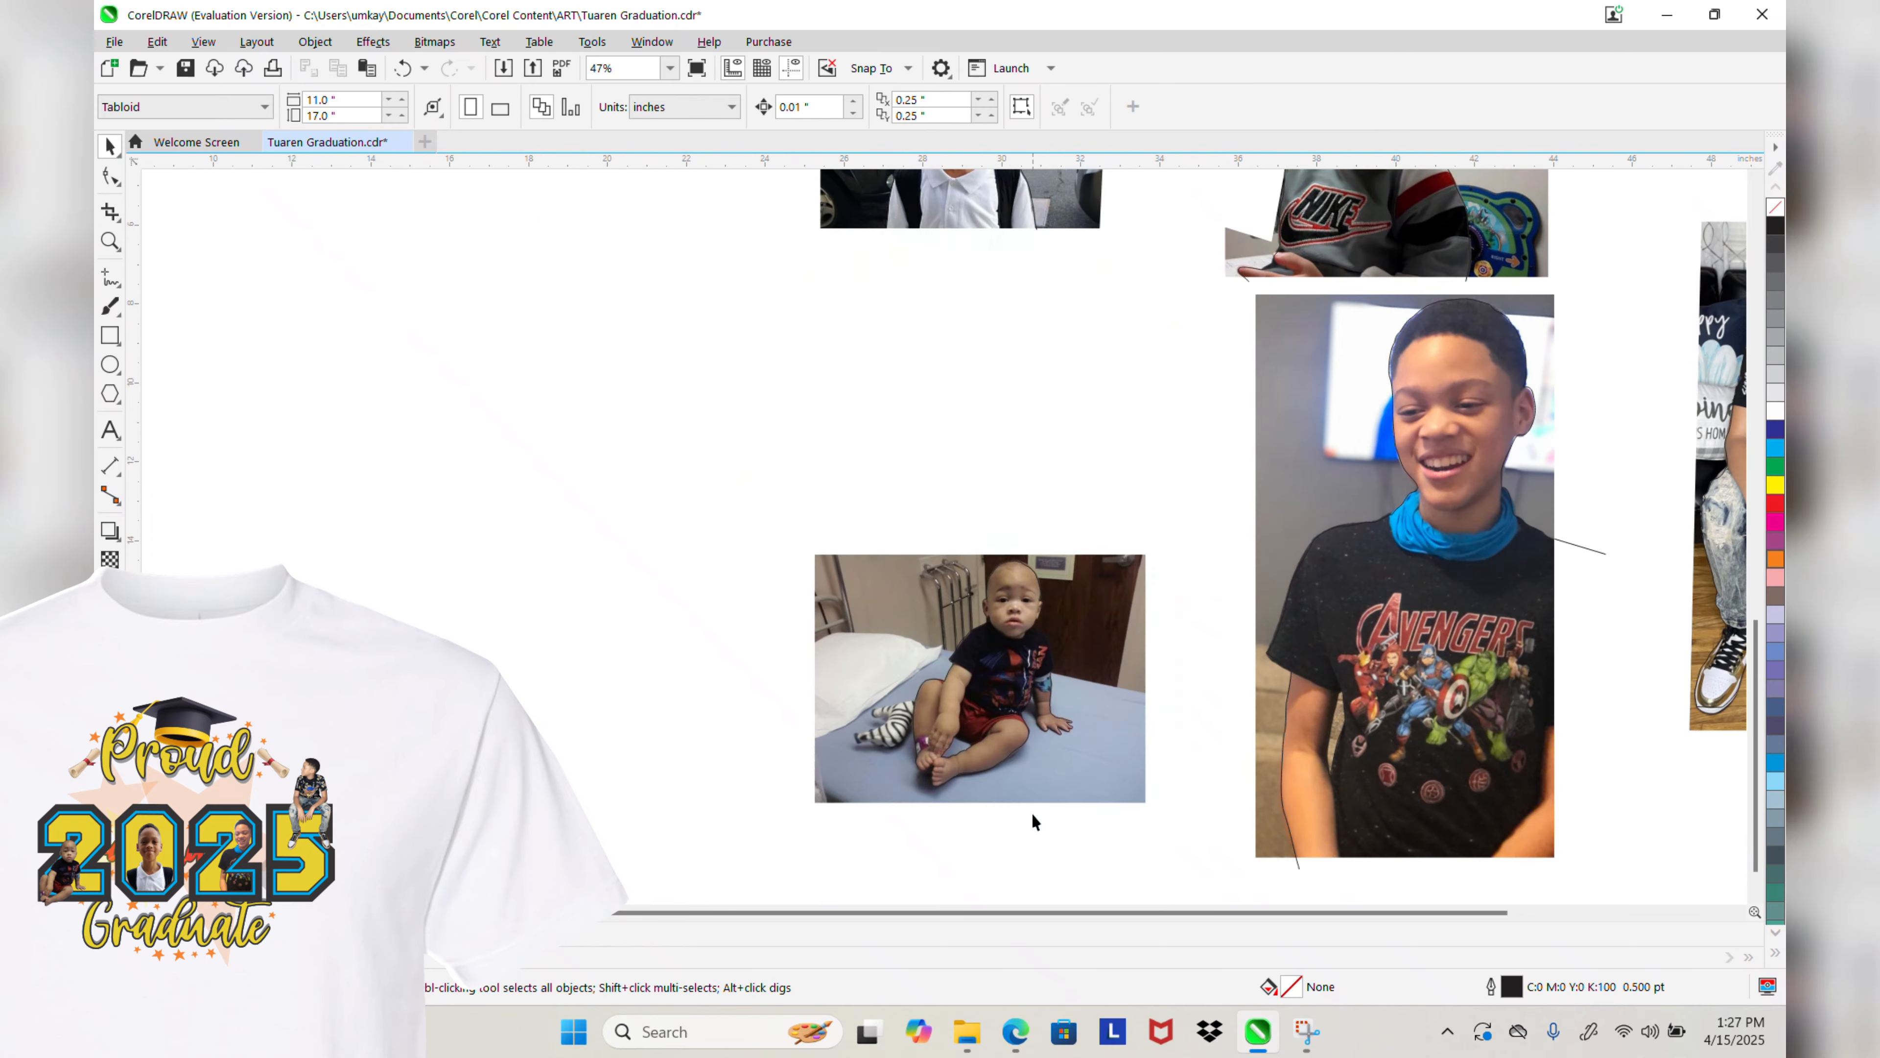
scroll(963, 760, up, 4)
scroll(879, 602, up, 1)
click(110, 176)
click(951, 497)
drag(1121, 566, 1137, 568)
scroll(1364, 384, down, 1)
click(1362, 864)
scroll(1064, 668, down, 1)
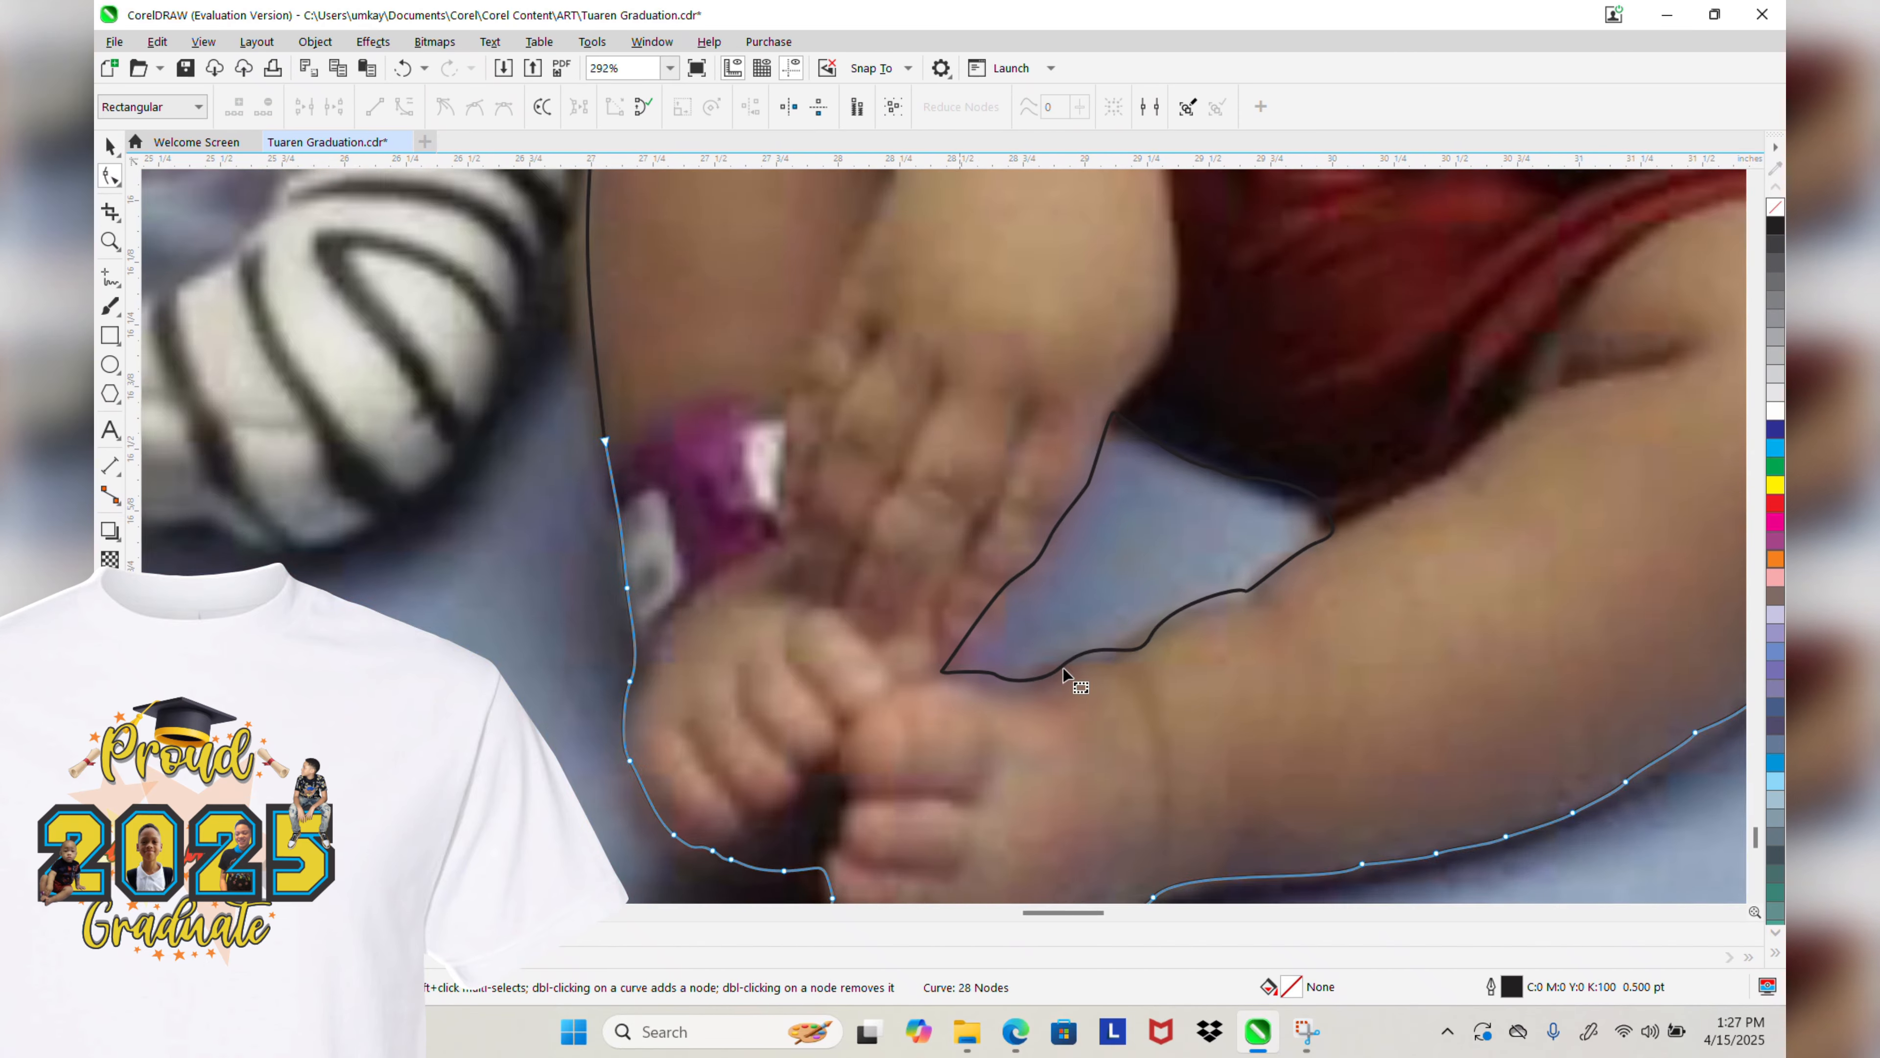
Step: Adjust the nodes of the outline around the gap between the baby's hand and leg
click(1063, 667)
scroll(1064, 668, up, 1)
scroll(1328, 598, up, 4)
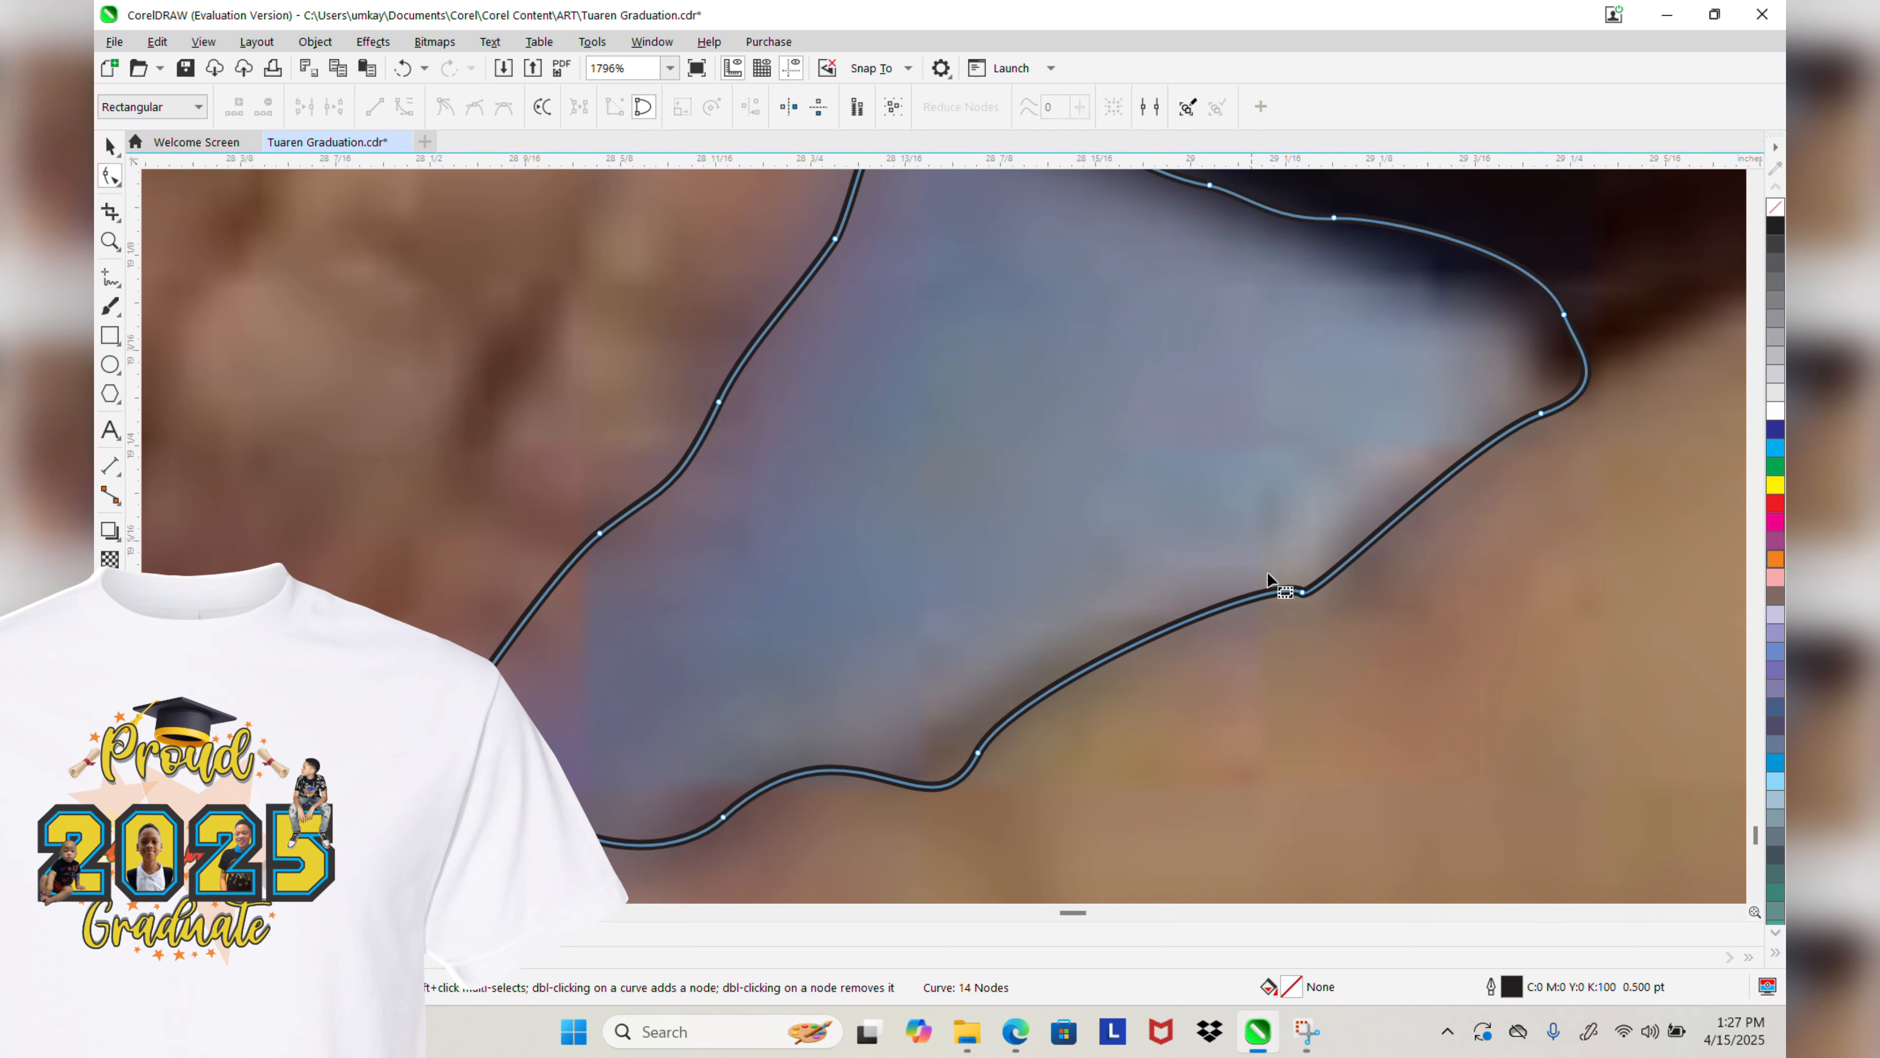
click(1302, 592)
scroll(1140, 489, down, 3)
scroll(918, 474, up, 4)
click(991, 438)
scroll(962, 459, down, 2)
scroll(977, 504, up, 2)
click(981, 485)
drag(992, 440, 966, 514)
click(959, 332)
drag(937, 215, 912, 202)
Step: Reposition the outline nodes along the baby's toes so the curve follows them closely
scroll(913, 201, down, 3)
scroll(961, 508, up, 2)
drag(976, 508, 971, 542)
drag(865, 486, 853, 521)
scroll(851, 518, down, 2)
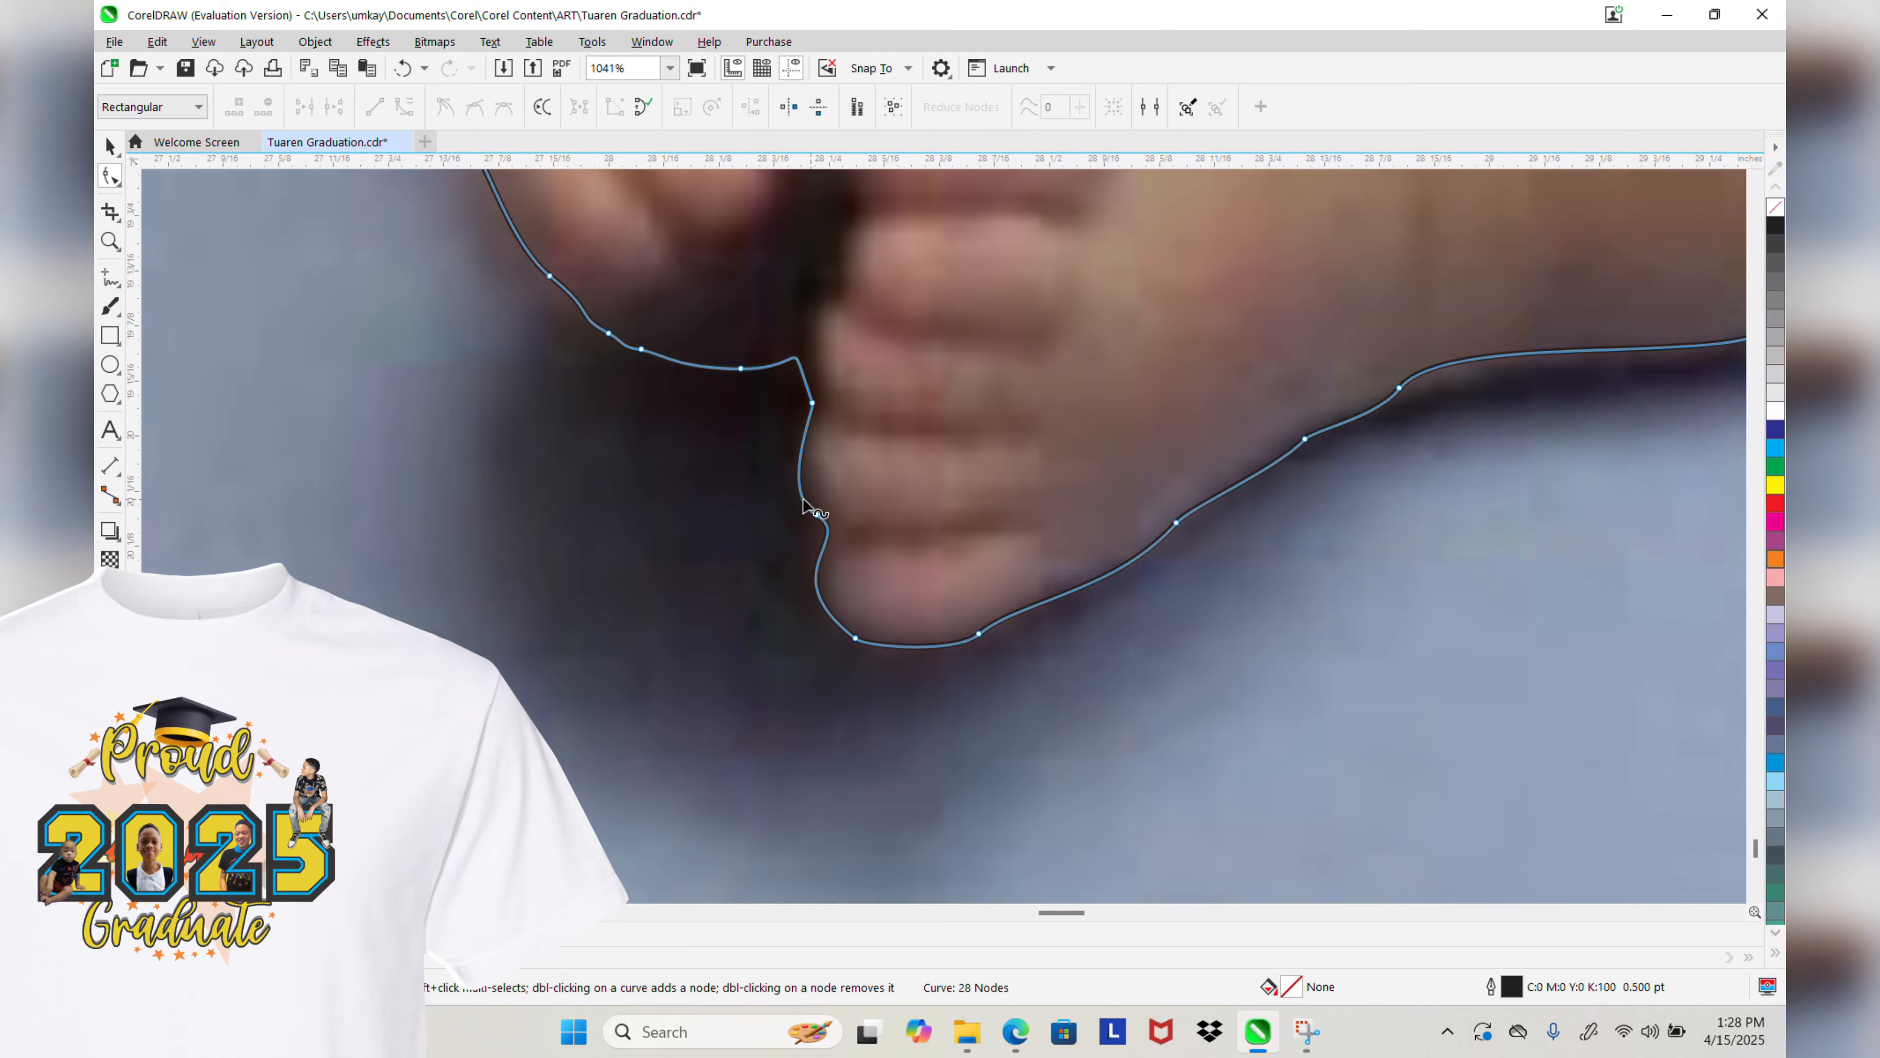
scroll(804, 501, down, 2)
scroll(888, 578, up, 2)
Step: Move the node and curve handles beneath the lowest toe so the outline fits the underside of the foot
click(789, 675)
scroll(795, 697, up, 1)
drag(799, 683, 894, 637)
drag(692, 740, 742, 734)
drag(628, 691, 641, 694)
drag(832, 658, 826, 660)
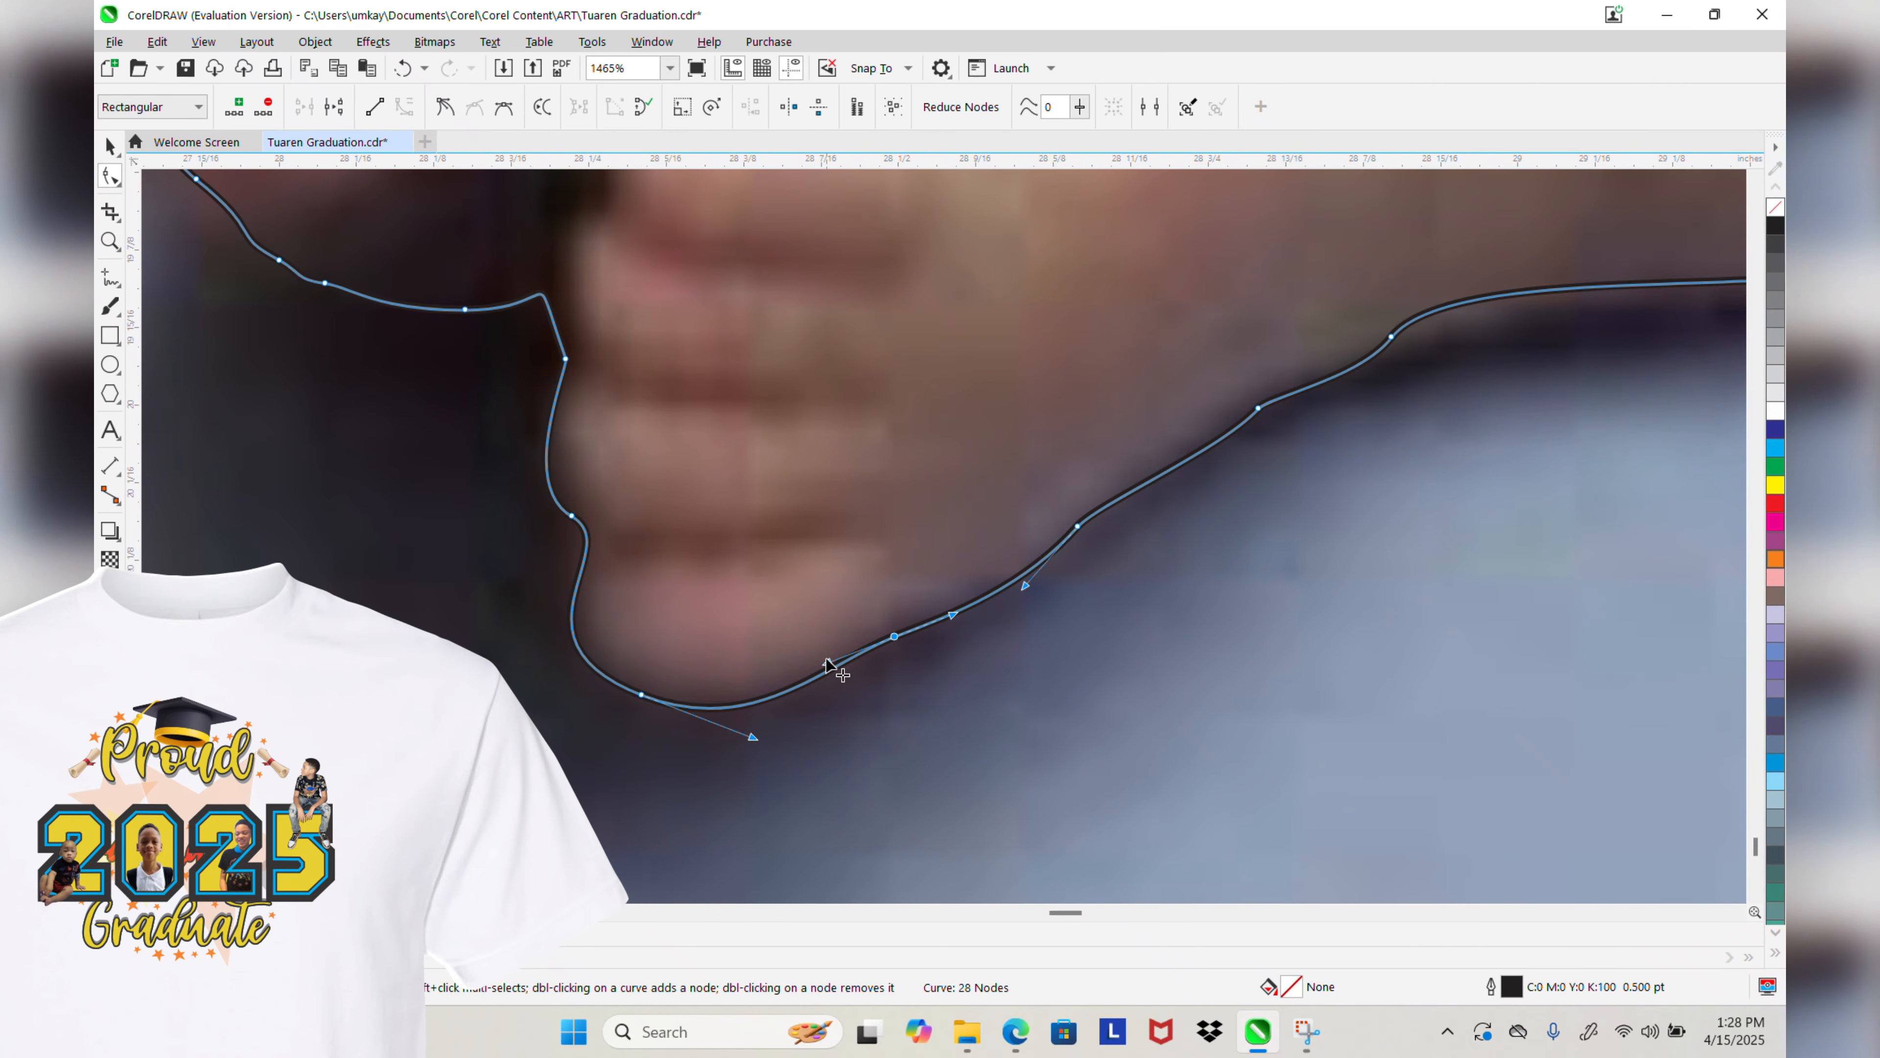
click(918, 689)
Step: Delete a surplus node on the underside of the baby's foot and reposition the node near the ankle
scroll(1370, 393, down, 2)
scroll(578, 593, up, 1)
drag(1068, 416, 1193, 522)
key(Delete)
drag(785, 555, 813, 564)
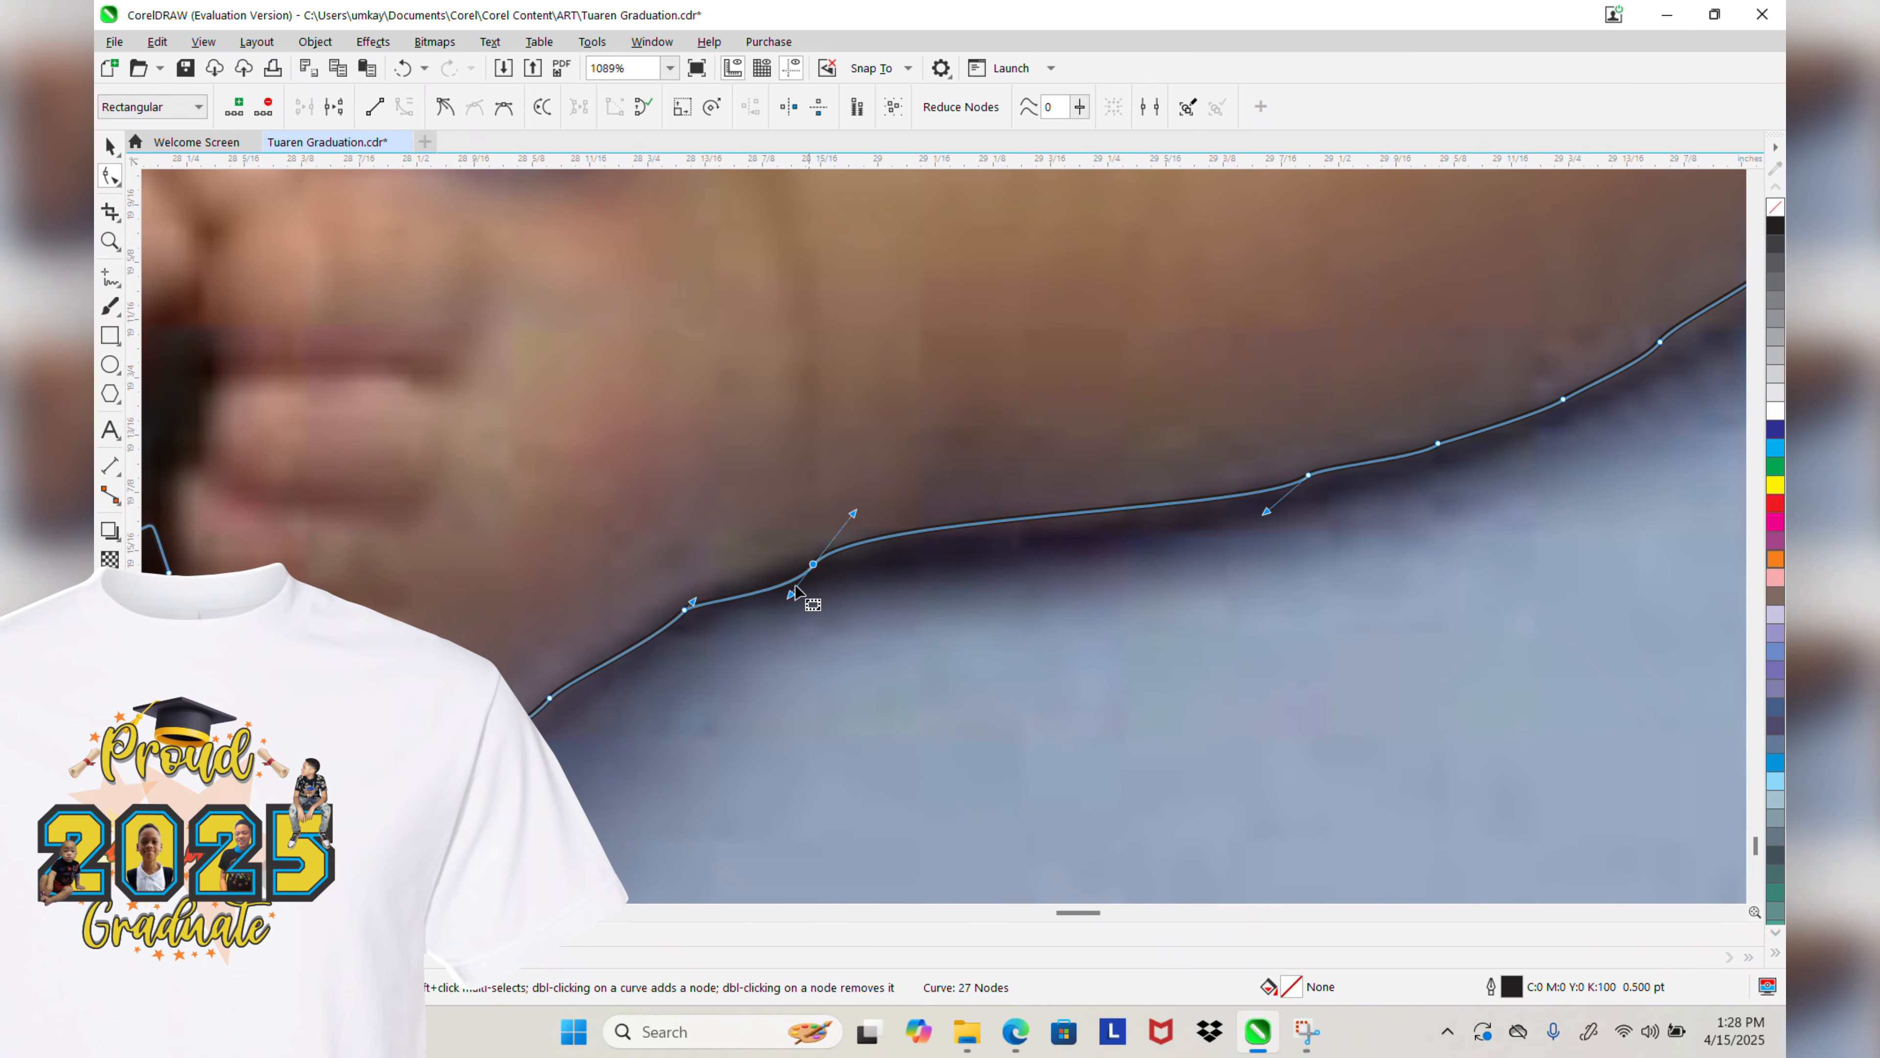
Step: Reposition outline nodes farther along the underside of the baby's leg toward the knee
scroll(791, 592, down, 2)
drag(1134, 590, 1197, 547)
scroll(1197, 547, down, 1)
scroll(1214, 237, up, 2)
drag(1327, 727, 1304, 591)
scroll(1304, 591, down, 1)
Step: Combine the baby's separate outline curves into one curve and resume editing its nodes
scroll(1310, 488, up, 2)
shift+click(1274, 658)
key(ctrl+l)
key(F10)
Step: Fine-tune the nodes of the combined baby outline where it strays from the figure
scroll(1299, 699, up, 2)
mouse_move(1287, 697)
mouse_down()
mouse_move(1307, 707)
mouse_move(1282, 703)
mouse_up()
scroll(1155, 585, down, 2)
scroll(1074, 418, up, 2)
double_click(1083, 656)
scroll(1059, 578, down, 1)
scroll(1110, 622, up, 1)
Step: Move a node on the combined outline and delete the surplus node on the inner edge of the baby's arm
drag(1089, 751, 1101, 749)
scroll(1096, 741, down, 2)
scroll(1036, 504, up, 2)
scroll(1000, 486, down, 1)
scroll(1036, 630, up, 1)
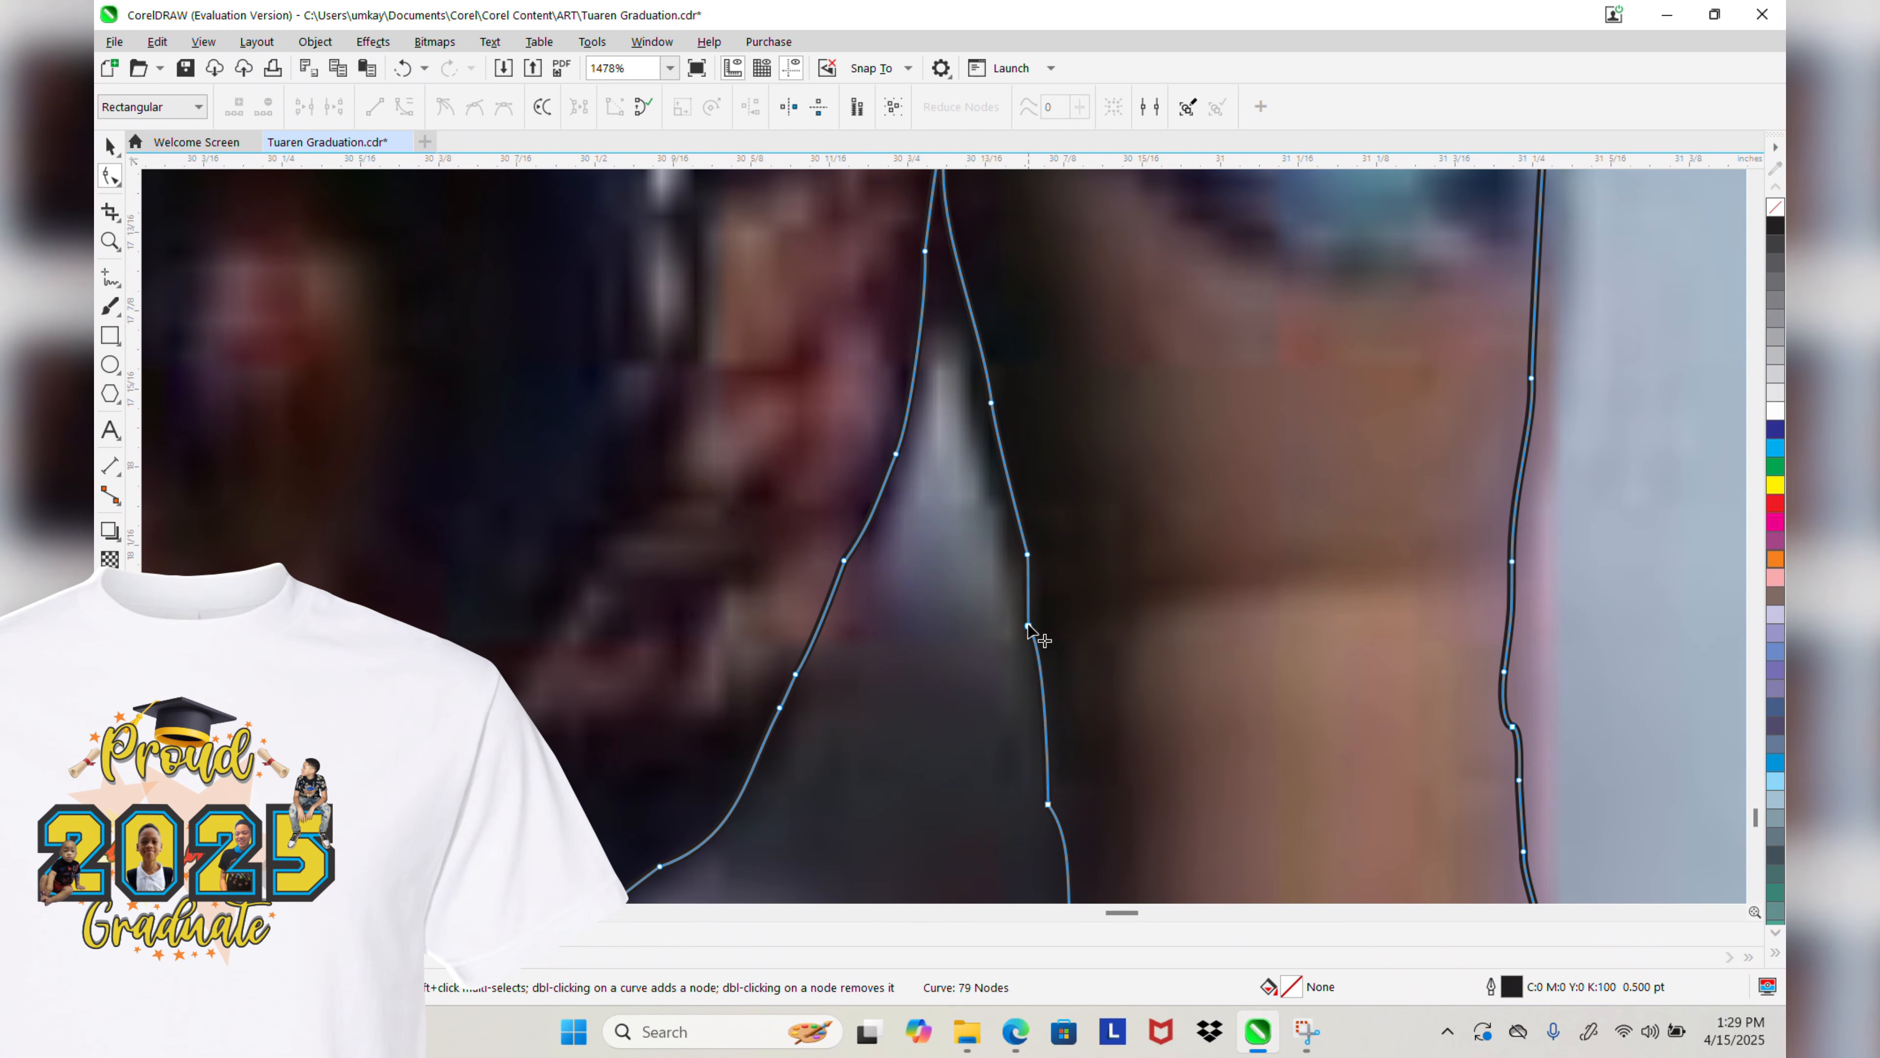
double_click(1027, 626)
scroll(1025, 629, down, 2)
scroll(960, 750, up, 1)
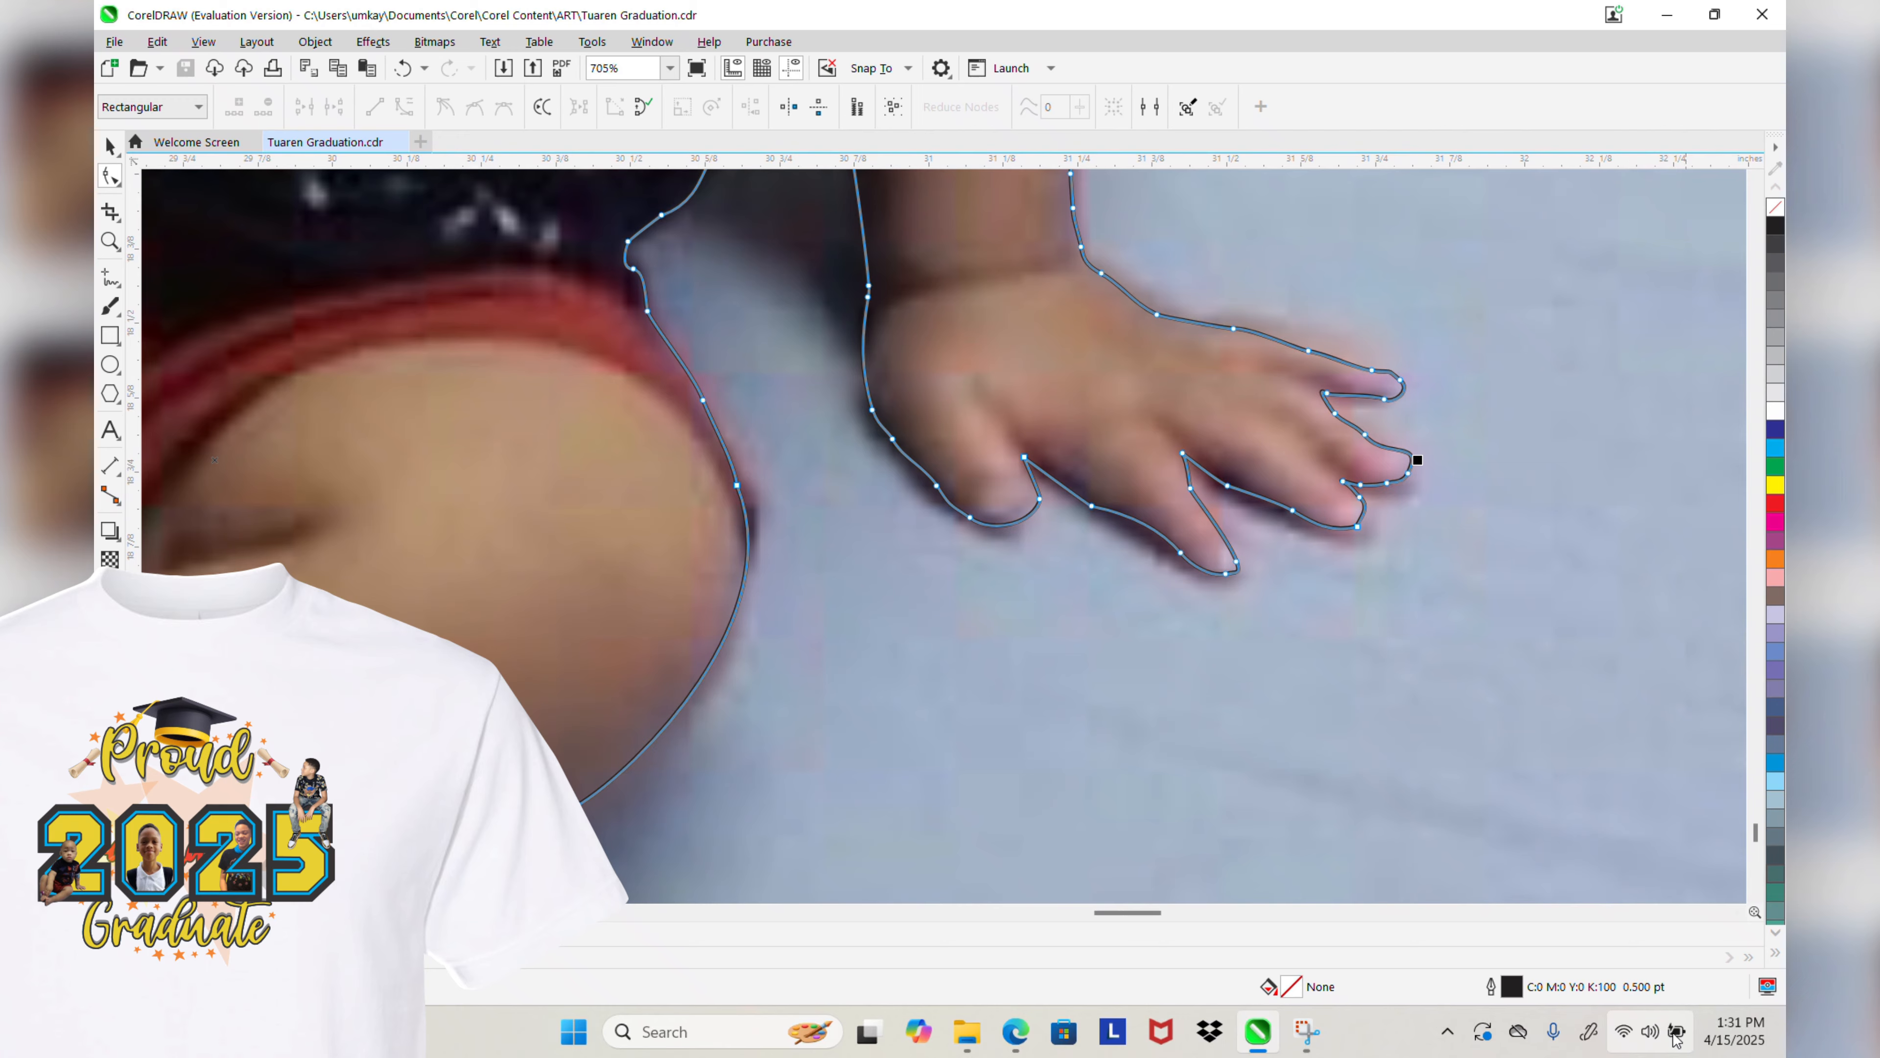
click(1762, 14)
click(1206, 851)
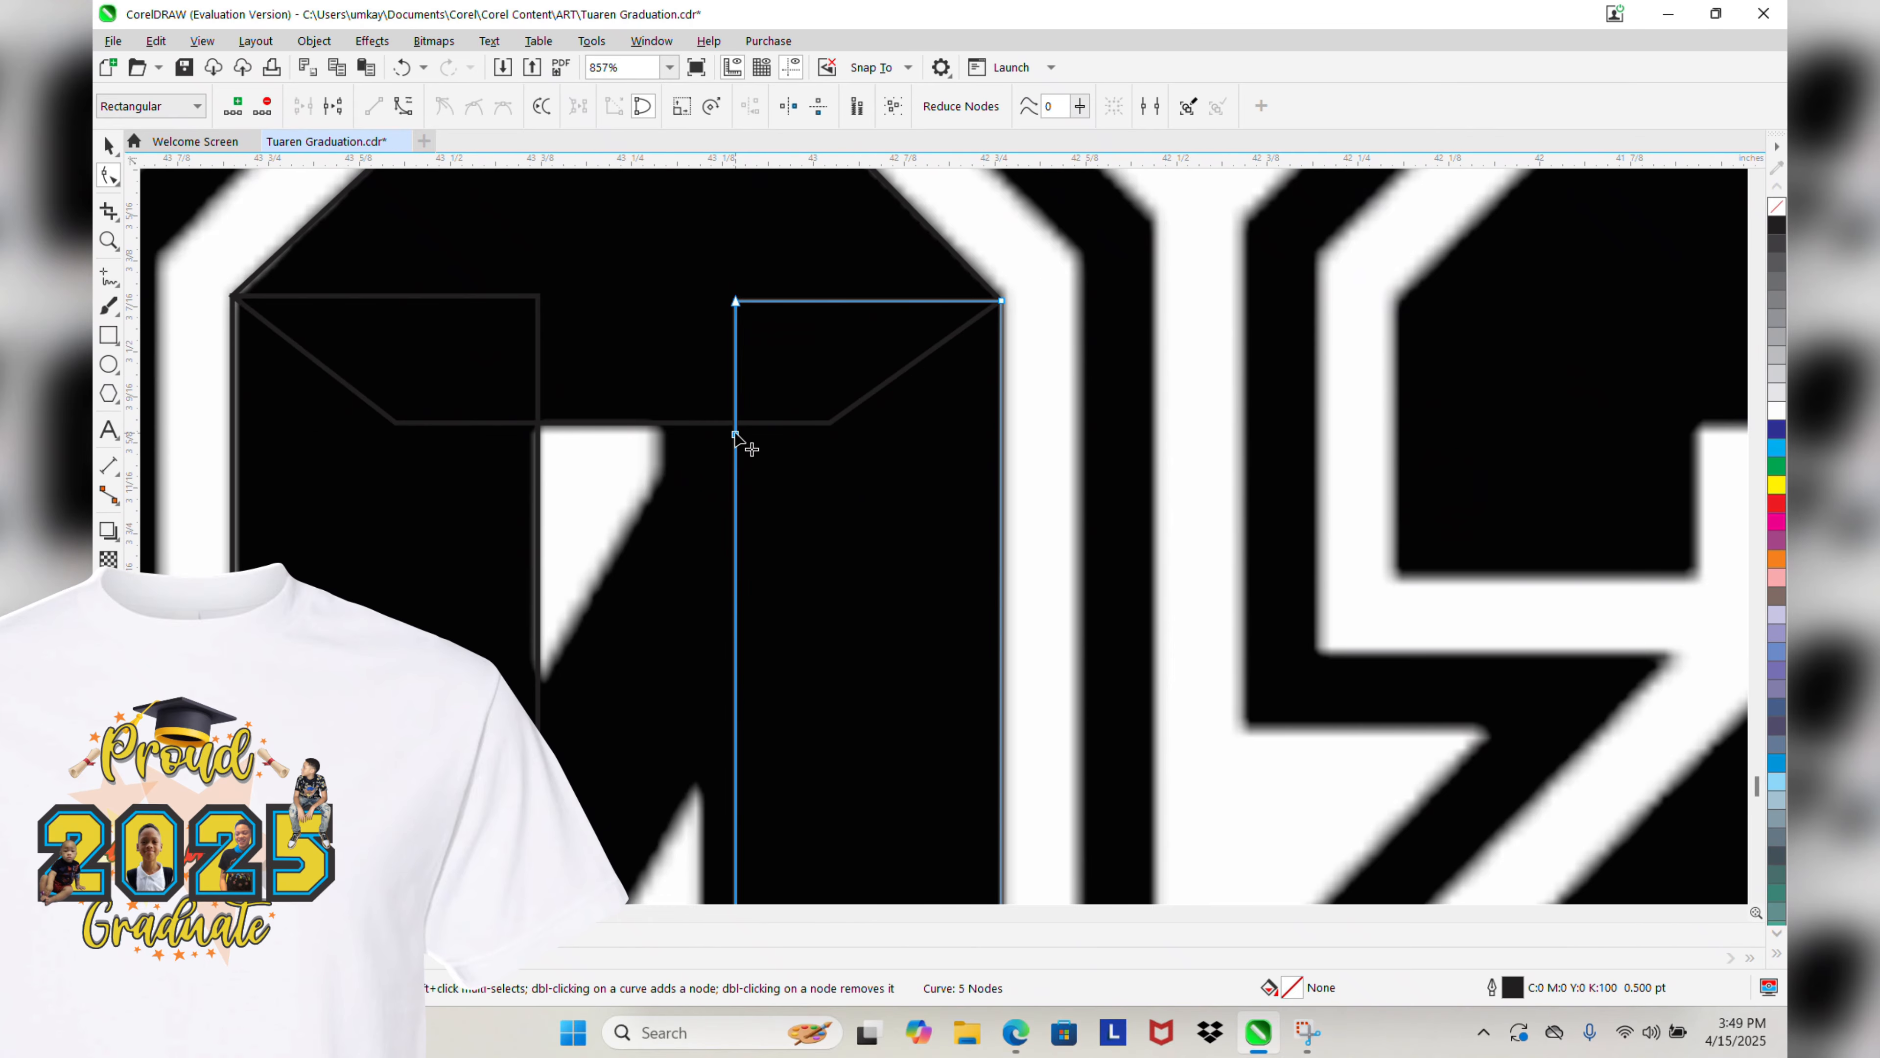
Step: Add and reposition nodes on the right-hand piece of the 0 so its inner edge follows the upper white cutout
drag(735, 435, 659, 365)
double_click(674, 512)
scroll(674, 513, up, 4)
drag(674, 513, 444, 823)
double_click(658, 591)
drag(653, 554, 652, 516)
scroll(665, 265, down, 2)
scroll(659, 274, up, 1)
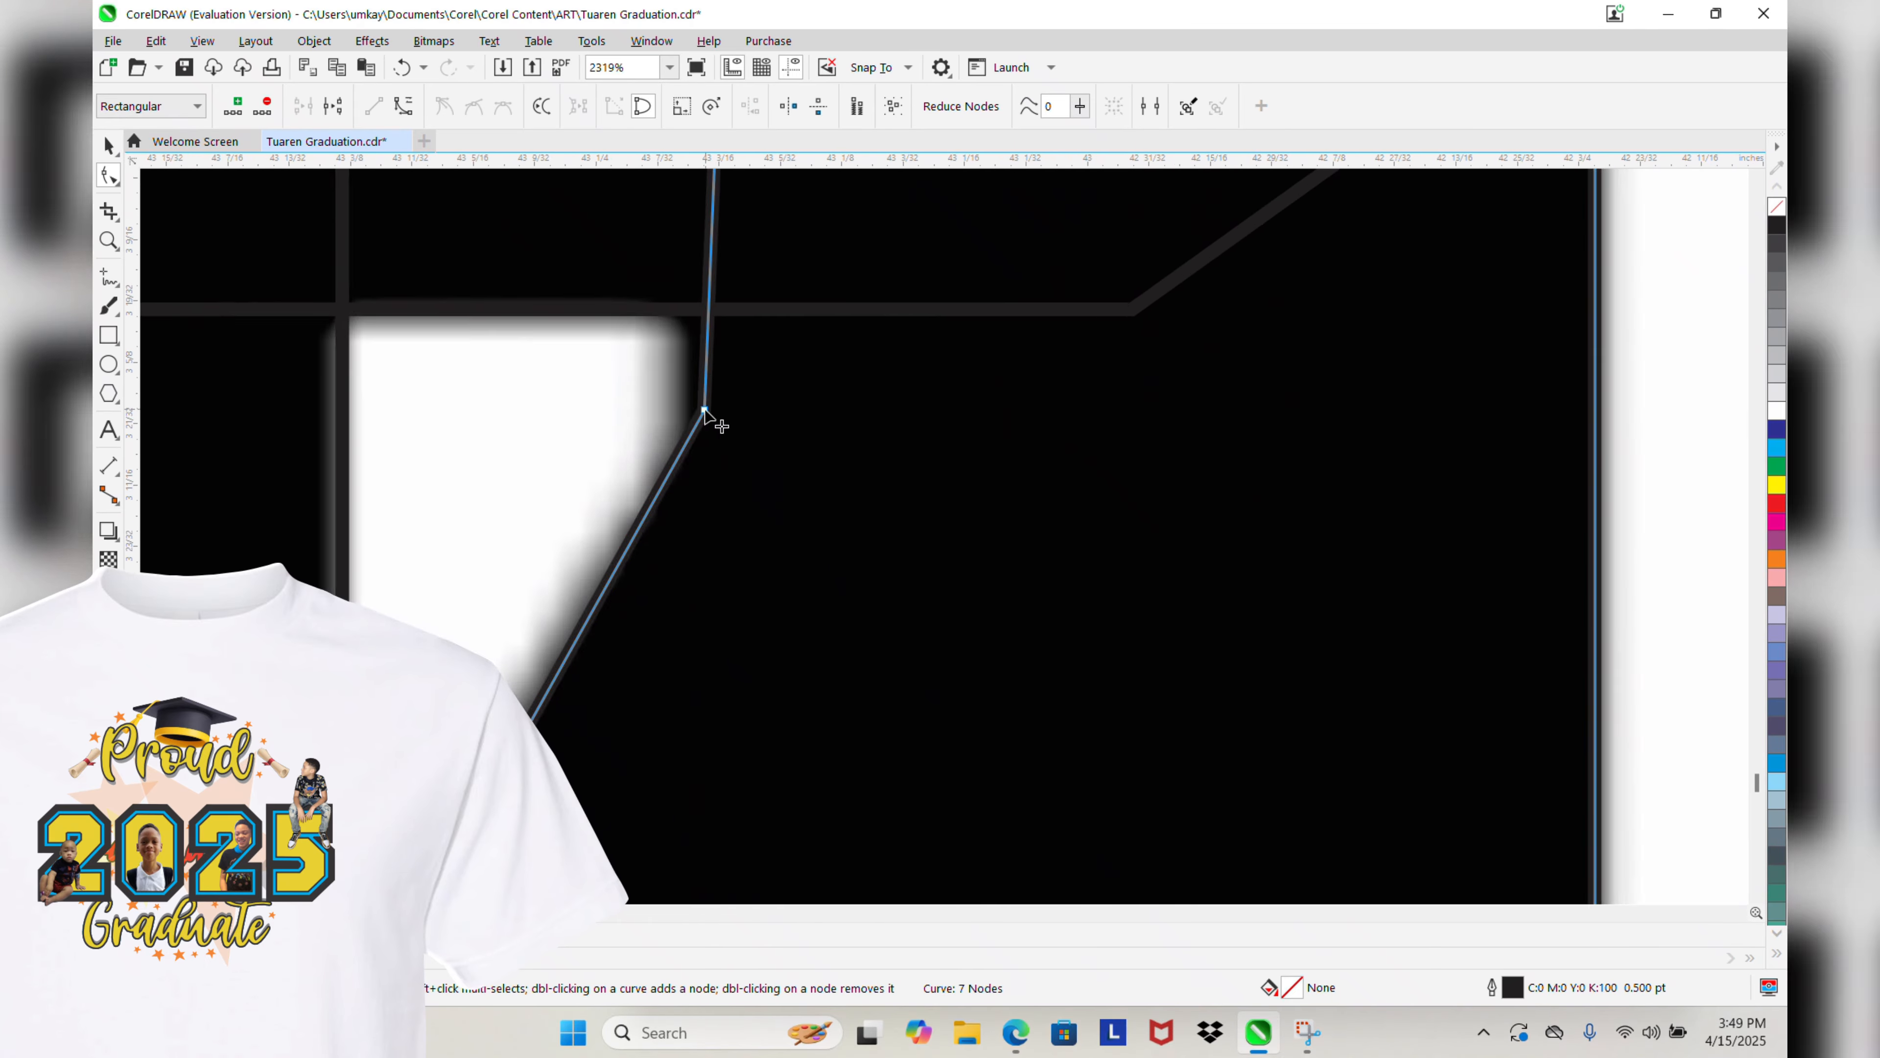
scroll(706, 417, down, 1)
drag(735, 275, 709, 270)
Step: Add and reposition nodes on the 0's right-hand piece along its diagonal slash
scroll(703, 296, down, 3)
double_click(657, 591)
drag(657, 591, 751, 413)
drag(768, 830, 735, 829)
drag(751, 412, 566, 668)
double_click(682, 411)
scroll(612, 618, up, 4)
scroll(807, 333, up, 1)
mouse_move(772, 269)
mouse_down()
mouse_move(759, 285)
mouse_move(752, 264)
mouse_up()
scroll(704, 302, down, 2)
Step: Add further nodes on the 0's inner edge and shape them around the lower white triangular cutout
double_click(585, 418)
drag(586, 419, 437, 449)
double_click(588, 544)
drag(588, 544, 605, 705)
double_click(535, 600)
drag(535, 601, 447, 659)
scroll(474, 608, down, 4)
Step: Convert the 0's bottom piece to curves and add and move nodes to fit the base of the digit
click(675, 594)
click(109, 146)
key(ctrl+q)
click(108, 175)
double_click(674, 473)
drag(675, 472, 827, 378)
double_click(801, 530)
scroll(544, 472, up, 2)
double_click(551, 472)
drag(551, 473, 370, 455)
scroll(549, 519, down, 10)
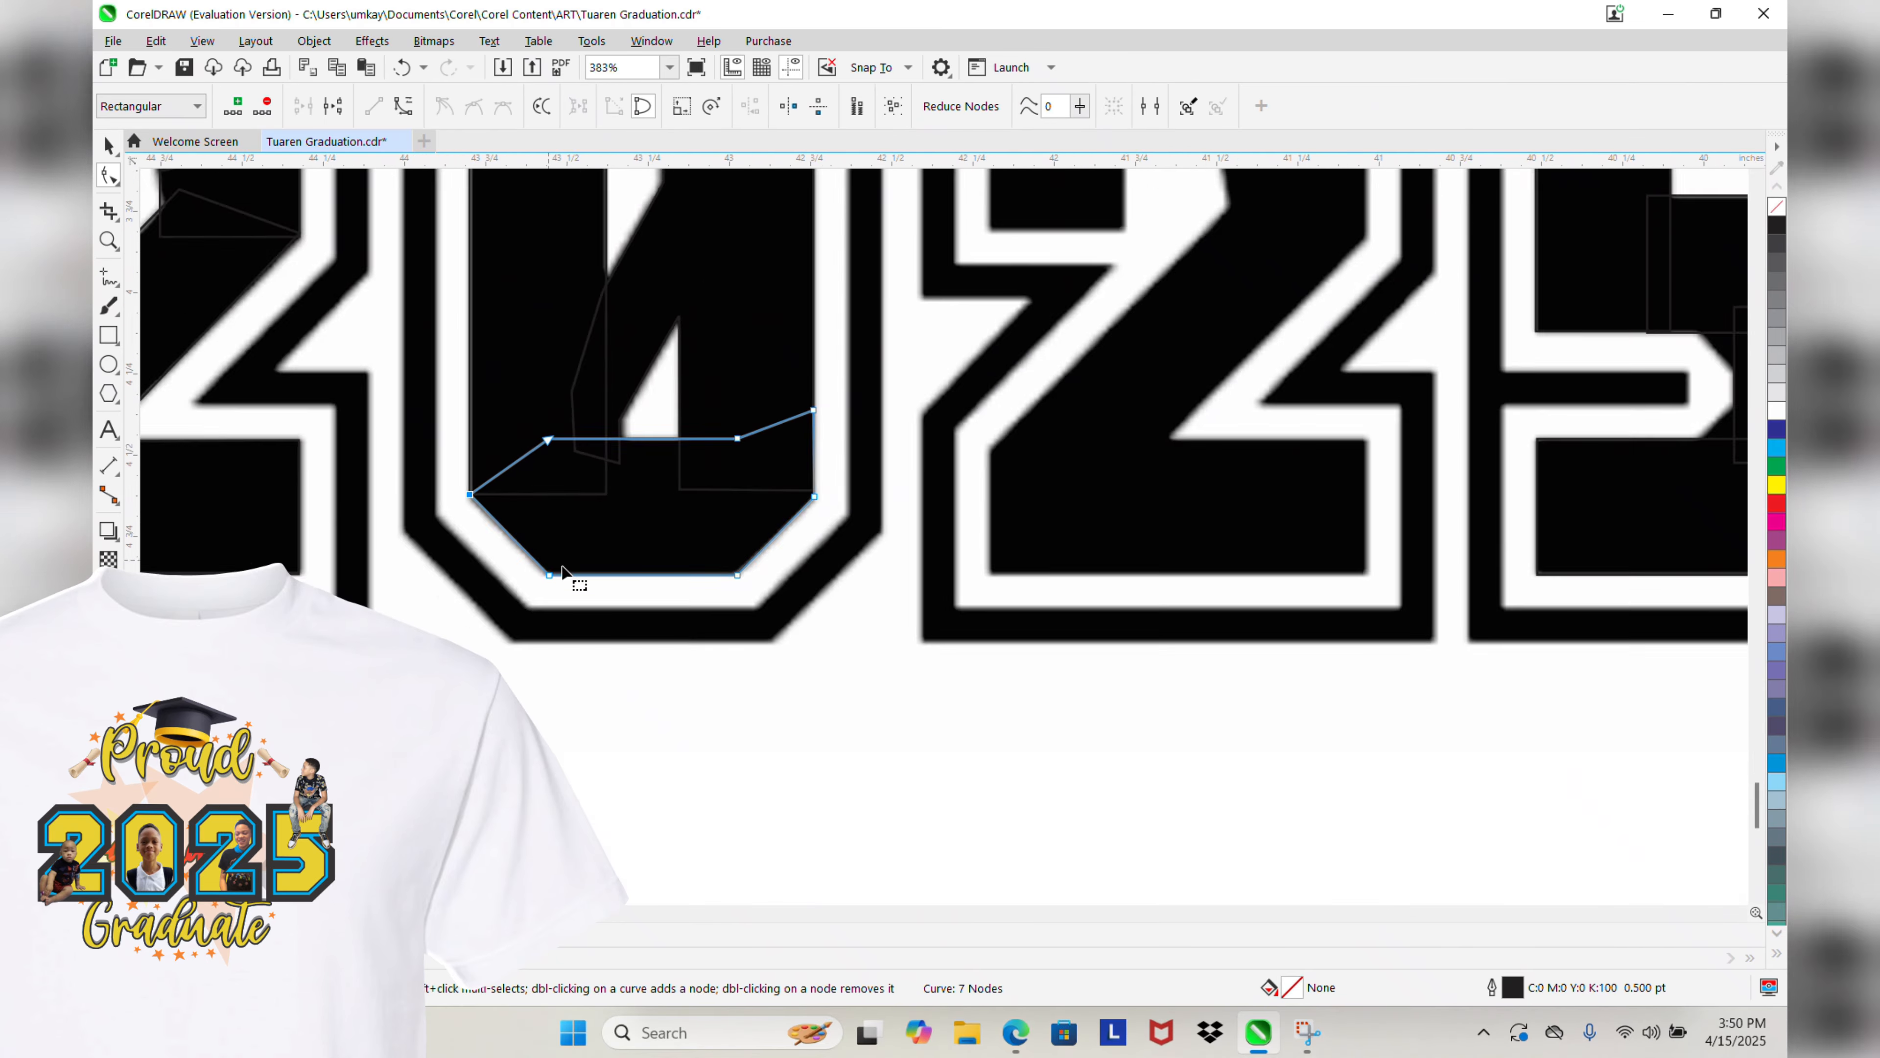
Step: Fill the traced pieces of the first 2, the 0 and the 5 with yellow
click(109, 146)
drag(223, 253, 500, 656)
click(1777, 485)
drag(498, 247, 761, 655)
click(1777, 486)
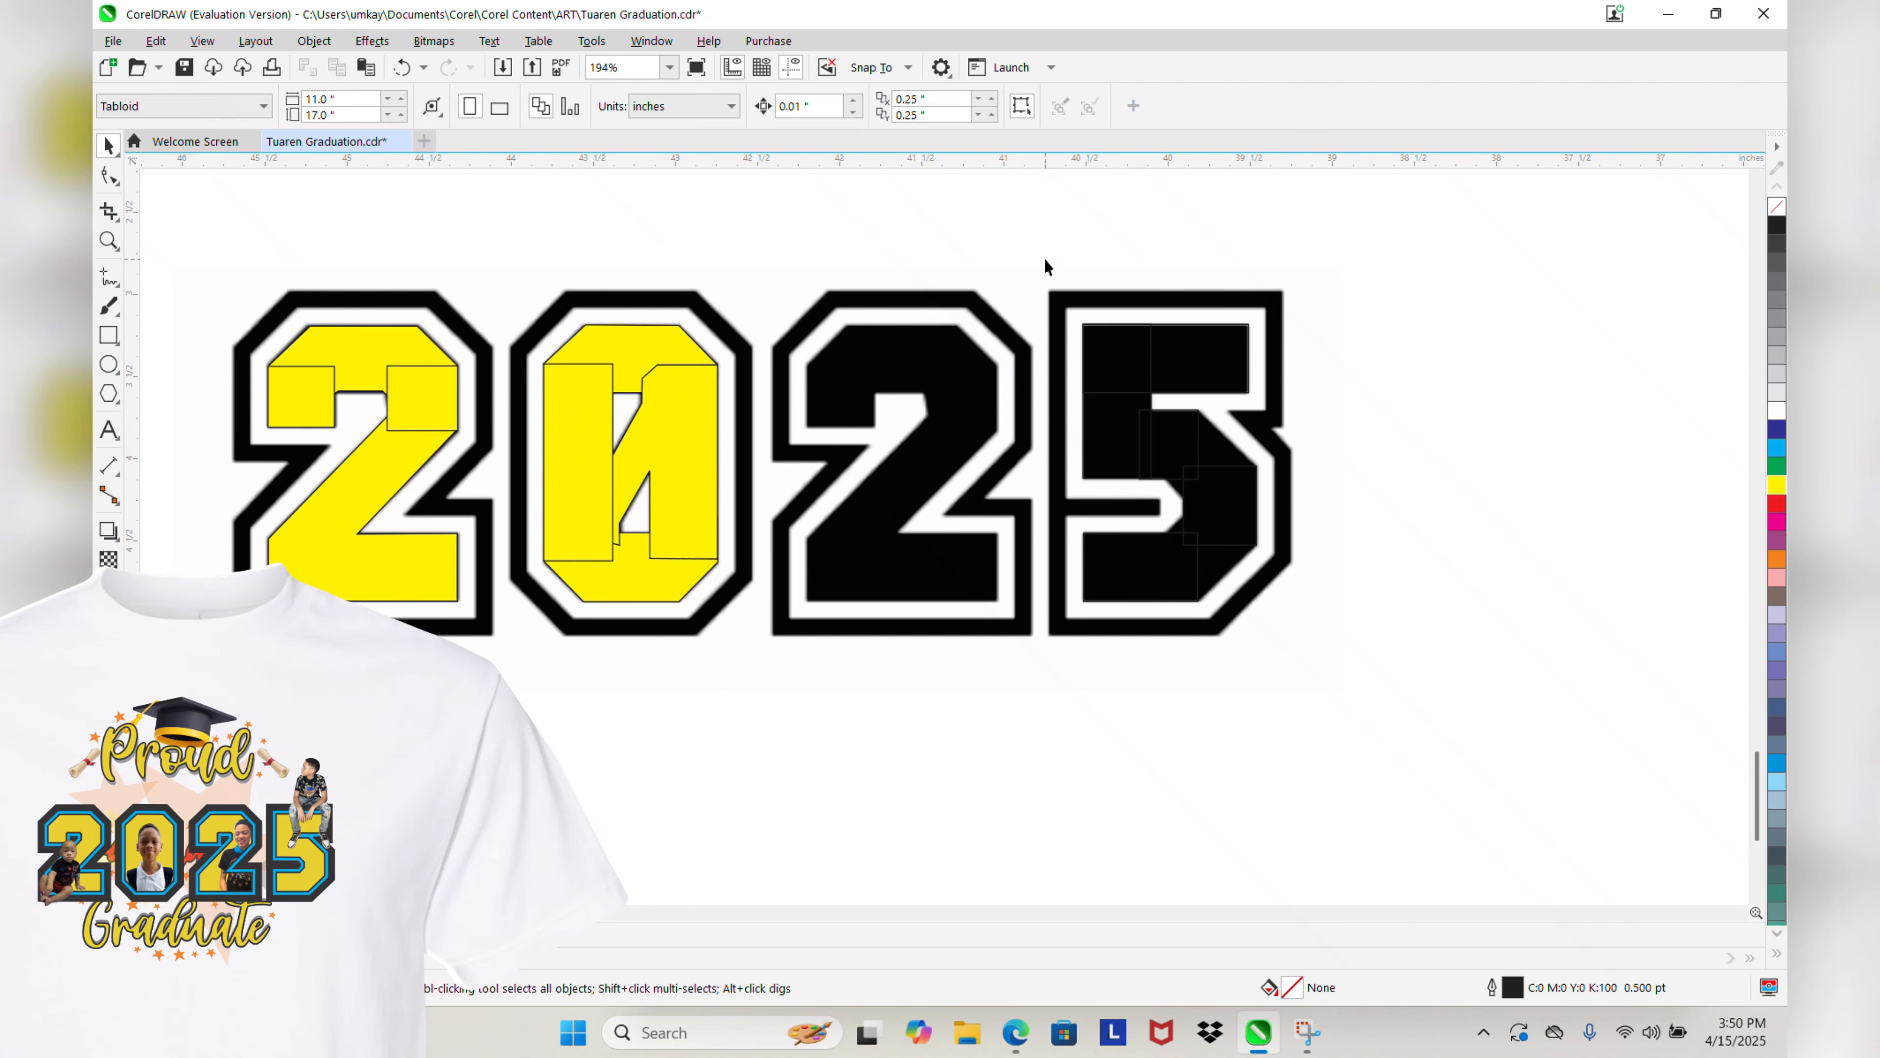
drag(1037, 259, 1306, 653)
click(1777, 485)
Step: Add and reposition nodes on the yellow pieces of the 5 to match the digit's inner corners and lower curve
scroll(1425, 445, up, 5)
click(109, 175)
double_click(901, 430)
drag(901, 430, 1137, 537)
double_click(771, 591)
drag(833, 591, 864, 686)
click(842, 733)
double_click(842, 735)
drag(842, 792, 748, 834)
scroll(752, 835, down, 2)
drag(928, 656, 833, 822)
scroll(889, 634, down, 9)
Step: Weld the yellow pieces of the 5 into one shape and clean up a node on its outline
click(109, 146)
drag(747, 385, 970, 748)
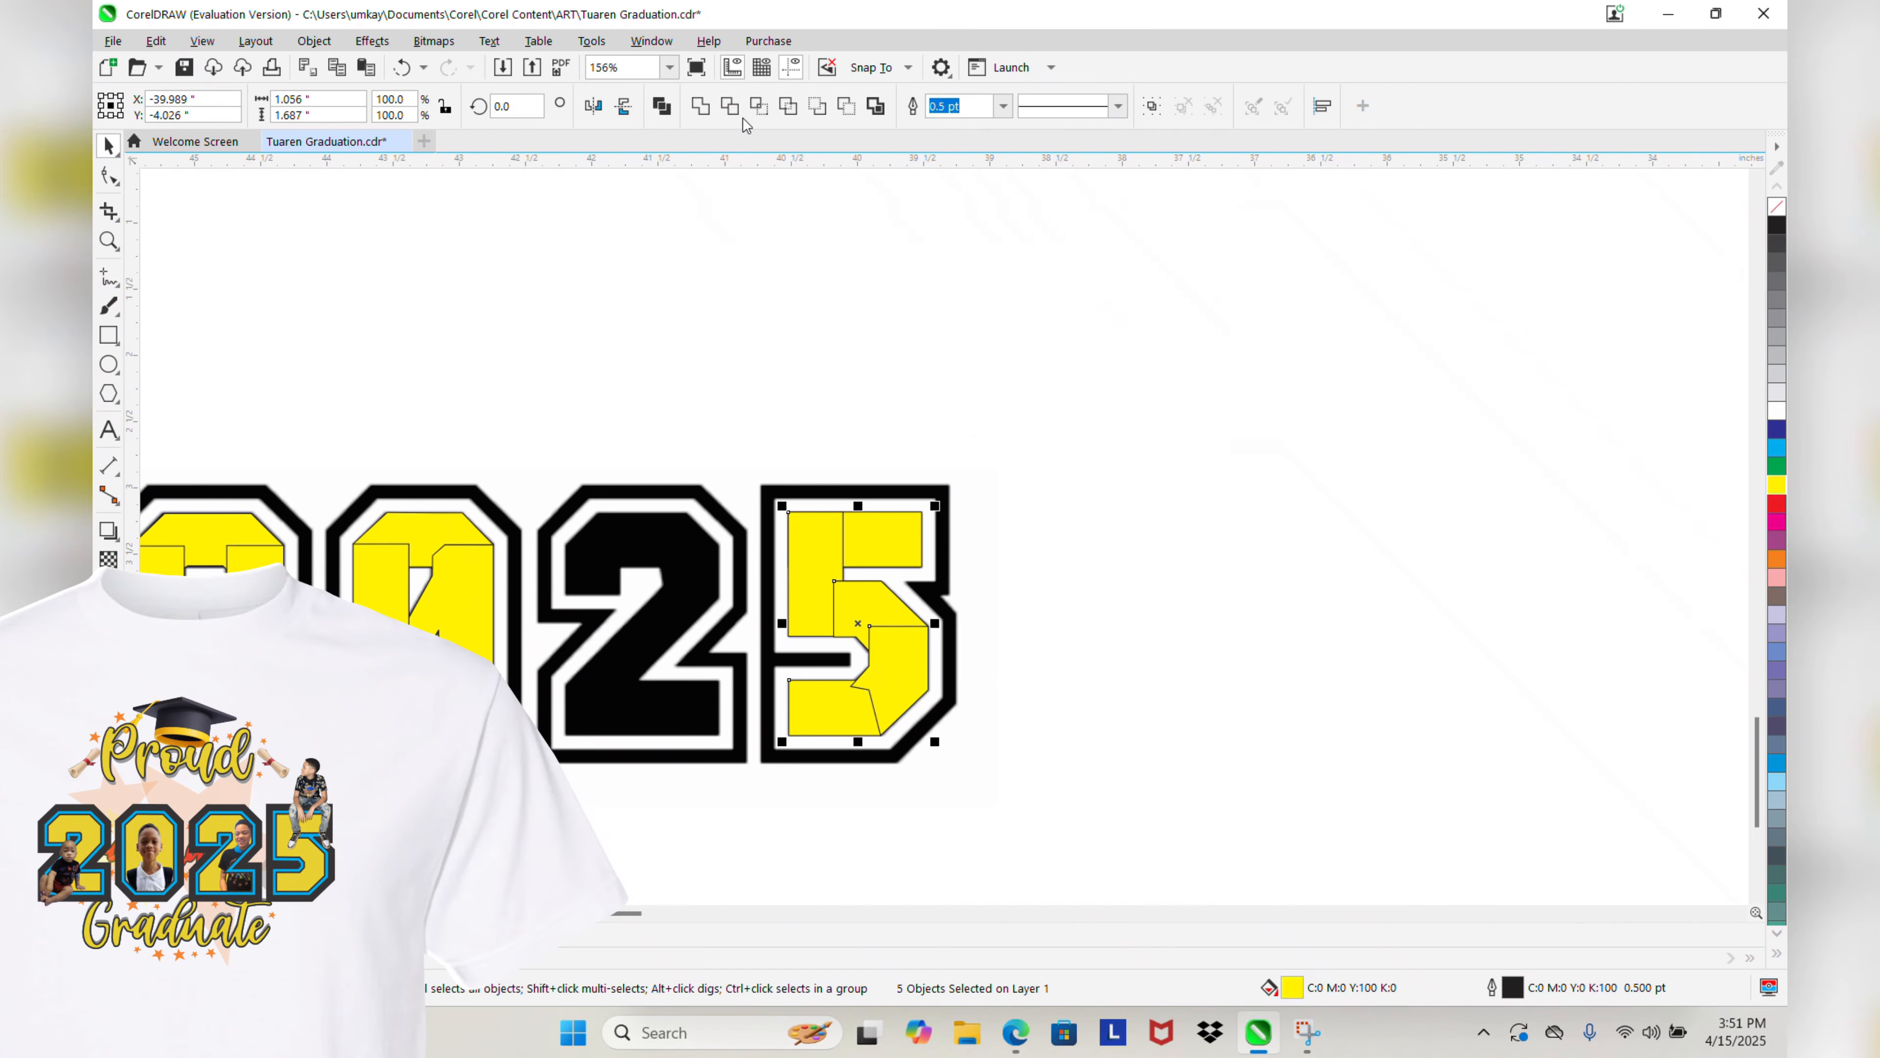
click(665, 106)
scroll(1252, 605, up, 3)
click(109, 175)
double_click(1083, 531)
scroll(1095, 563, down, 3)
click(596, 534)
Step: Weld the yellow pieces of the 0, and those of the first 2, into one shape each
click(109, 146)
drag(477, 259, 852, 852)
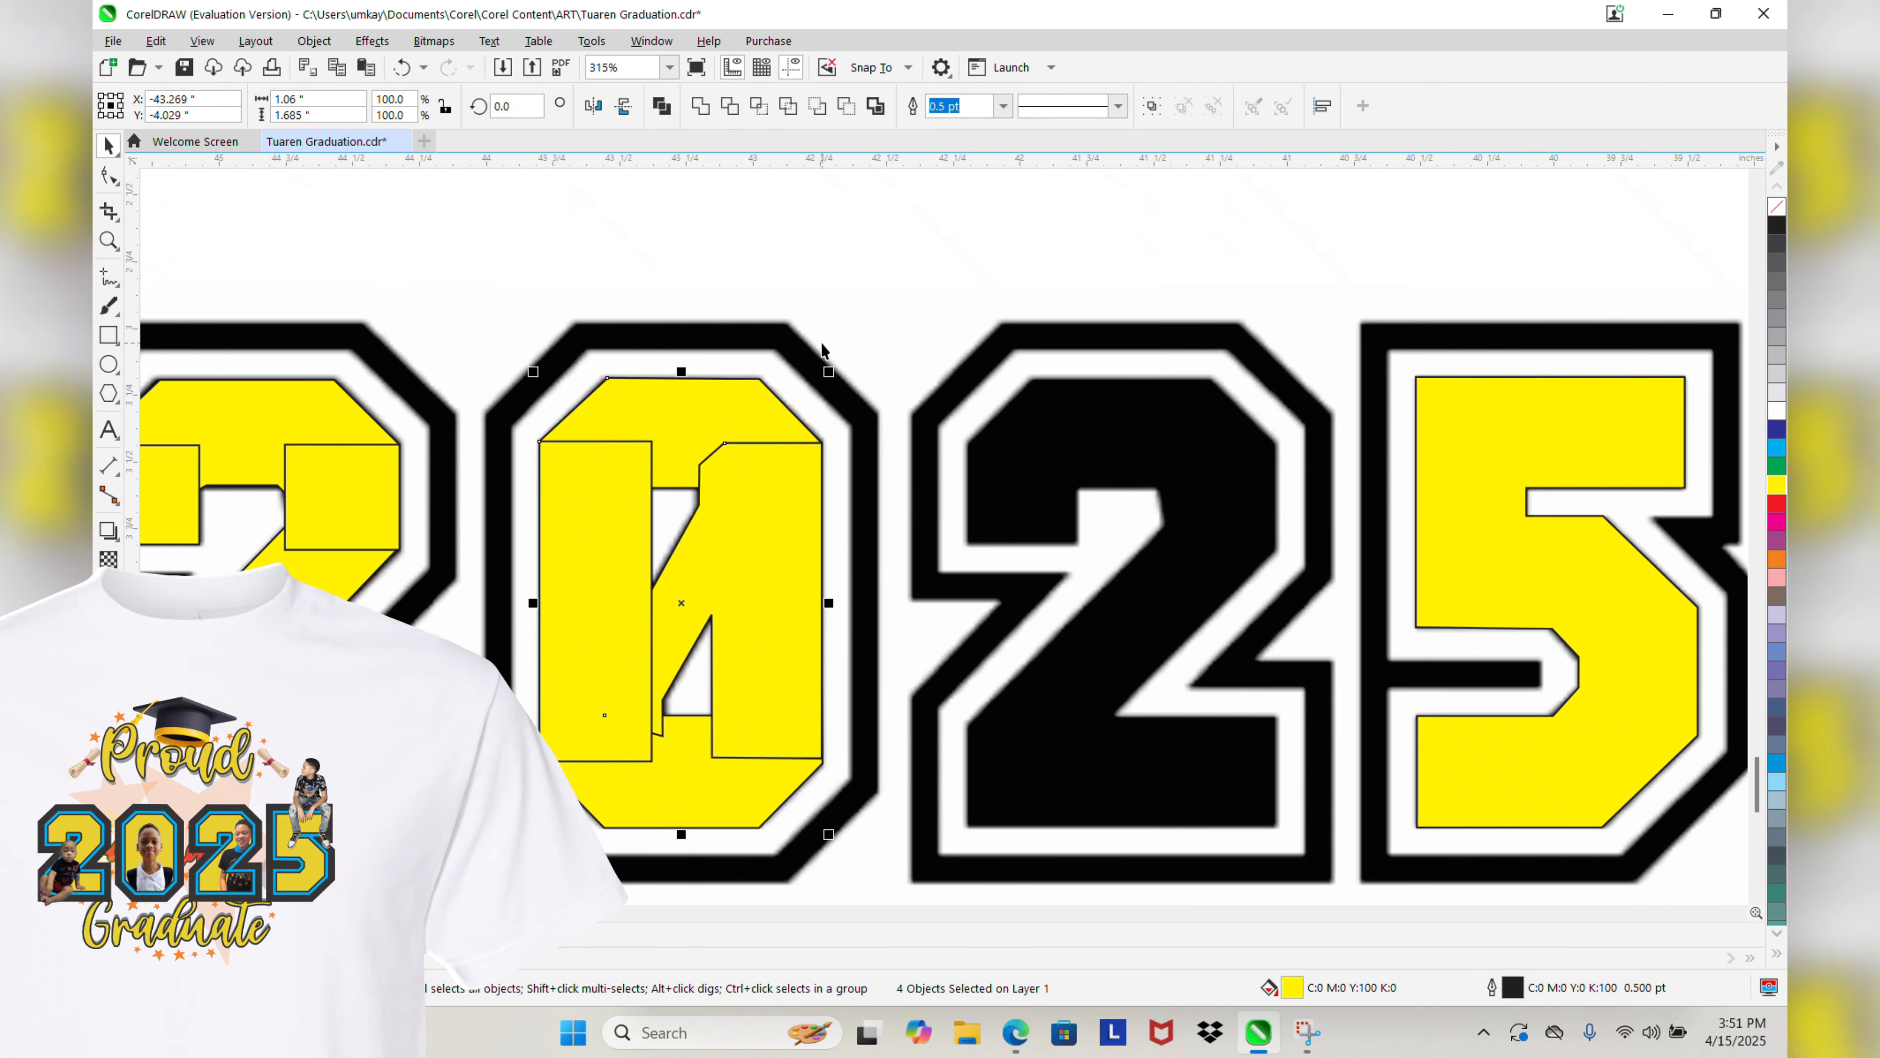
click(665, 106)
scroll(843, 415, down, 4)
drag(390, 349, 592, 613)
drag(415, 318, 655, 652)
click(665, 106)
Step: Copy the yellow first 2 onto the second 2 of the reference artwork
scroll(592, 478, up, 6)
scroll(588, 469, down, 3)
drag(553, 457, 1247, 458)
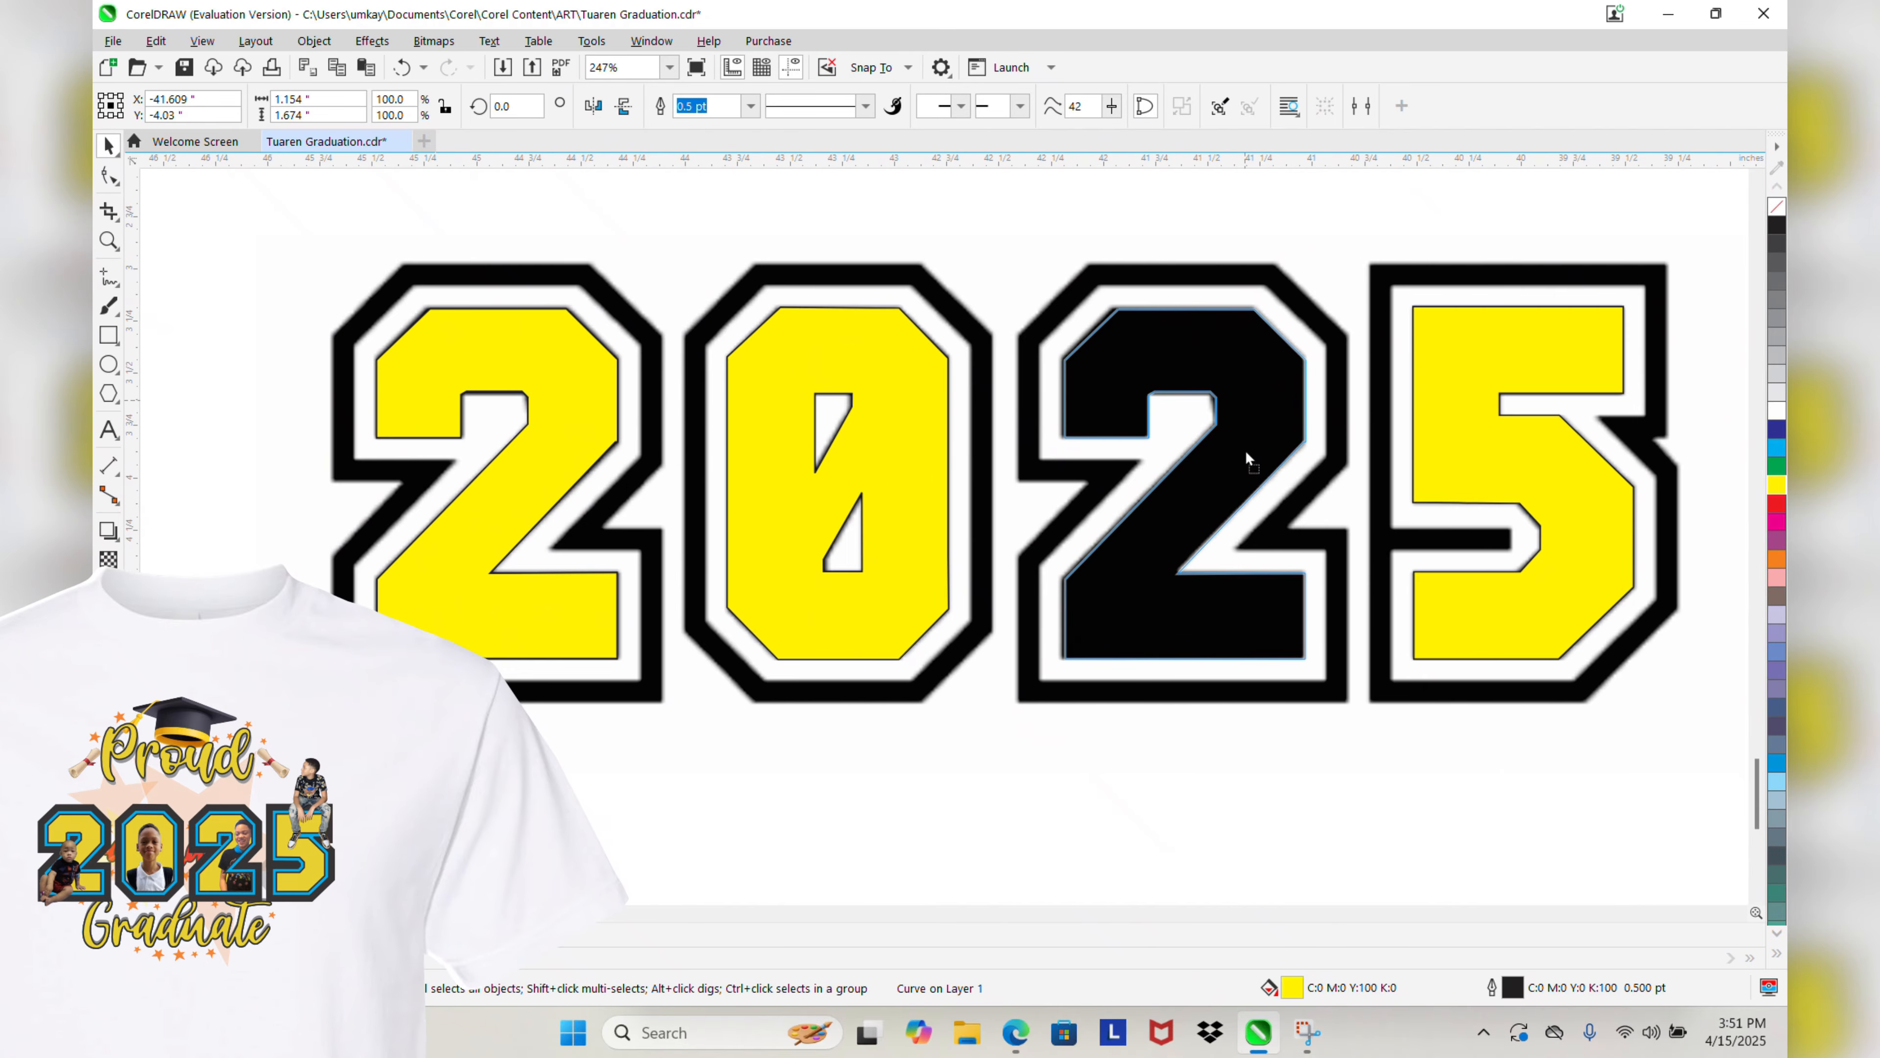
right_click(1246, 458)
scroll(1246, 457, up, 1)
scroll(1008, 365, down, 5)
Step: Move the four yellow numerals below the reference 2025 artwork and combine them into one curve
drag(518, 296, 1066, 490)
drag(899, 385, 898, 694)
drag(476, 571, 1098, 829)
drag(615, 658, 633, 585)
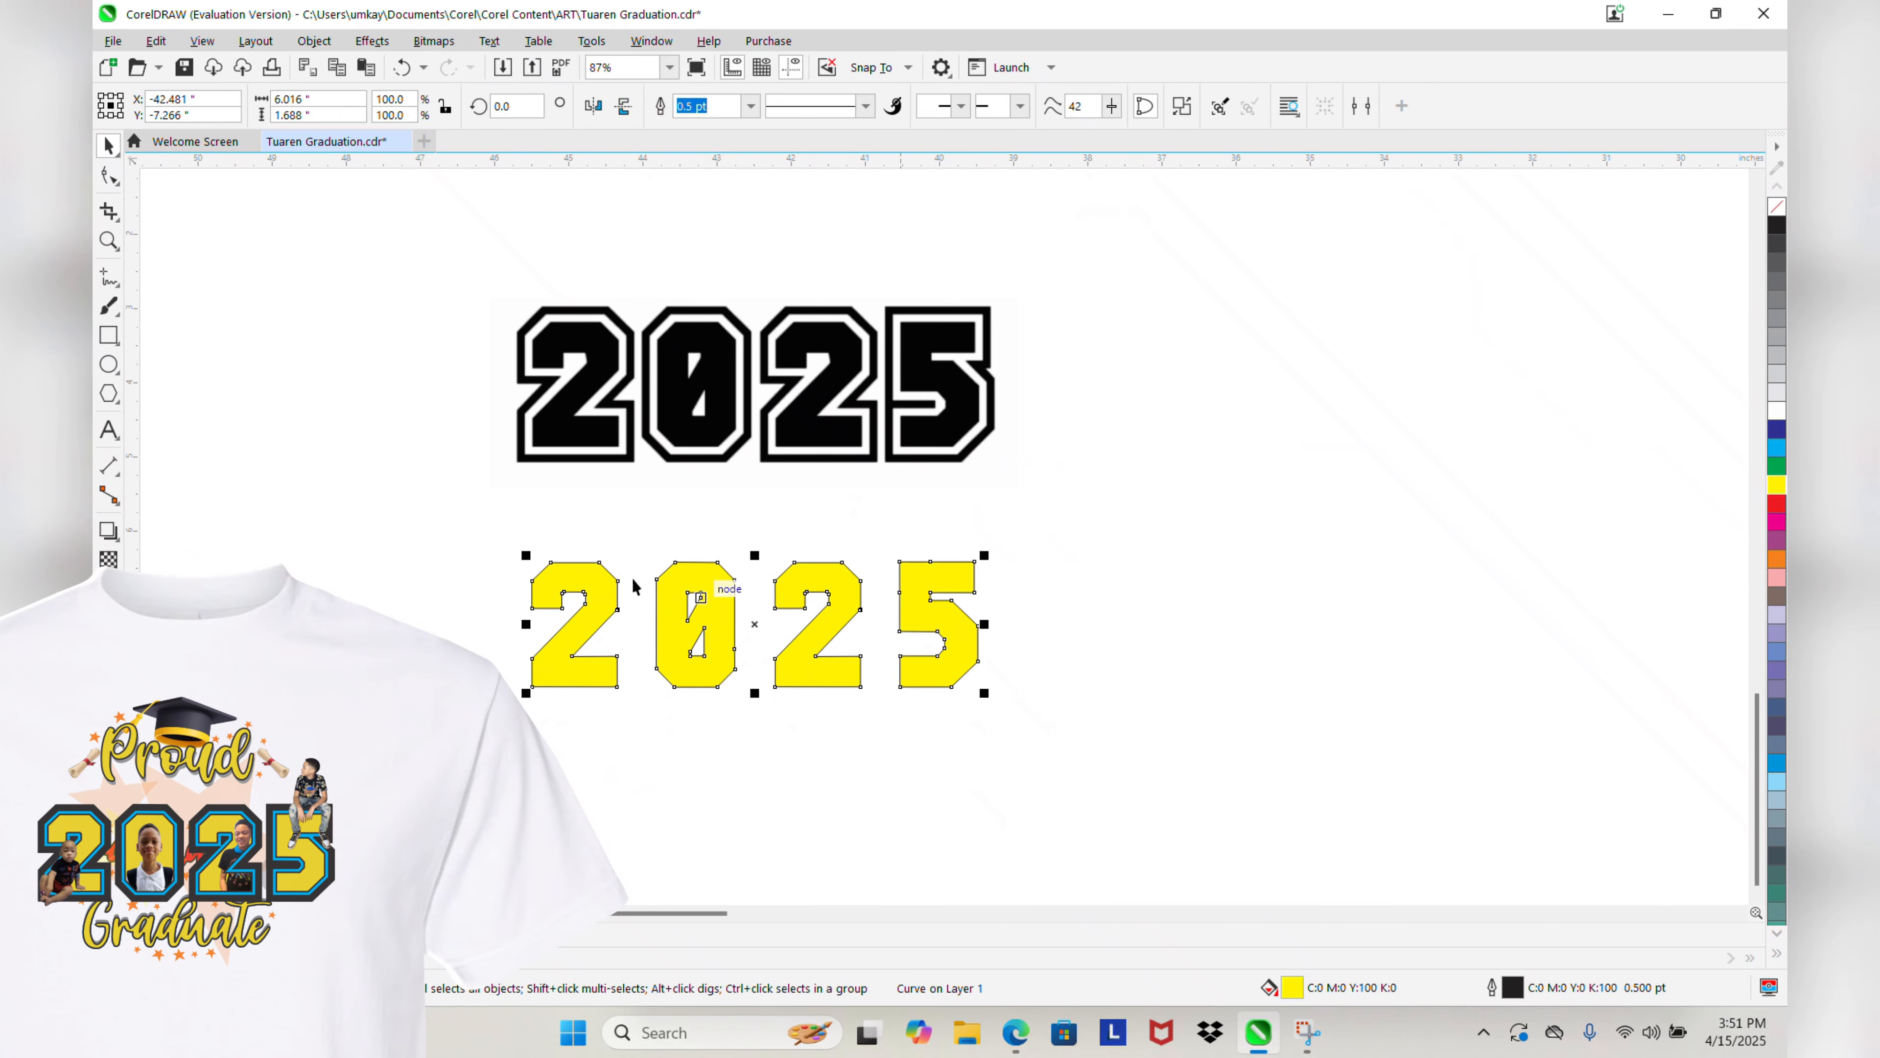
Step: Add an outside contour around the yellow numerals, break it apart and select the resulting contour shape
click(115, 537)
click(159, 561)
scroll(701, 657, up, 2)
drag(525, 534, 574, 528)
click(109, 146)
click(518, 400)
right_click(553, 511)
click(630, 526)
click(564, 530)
Step: Try adding another one-step contour with a 0.075-inch offset around the numerals
click(109, 531)
drag(511, 474, 510, 463)
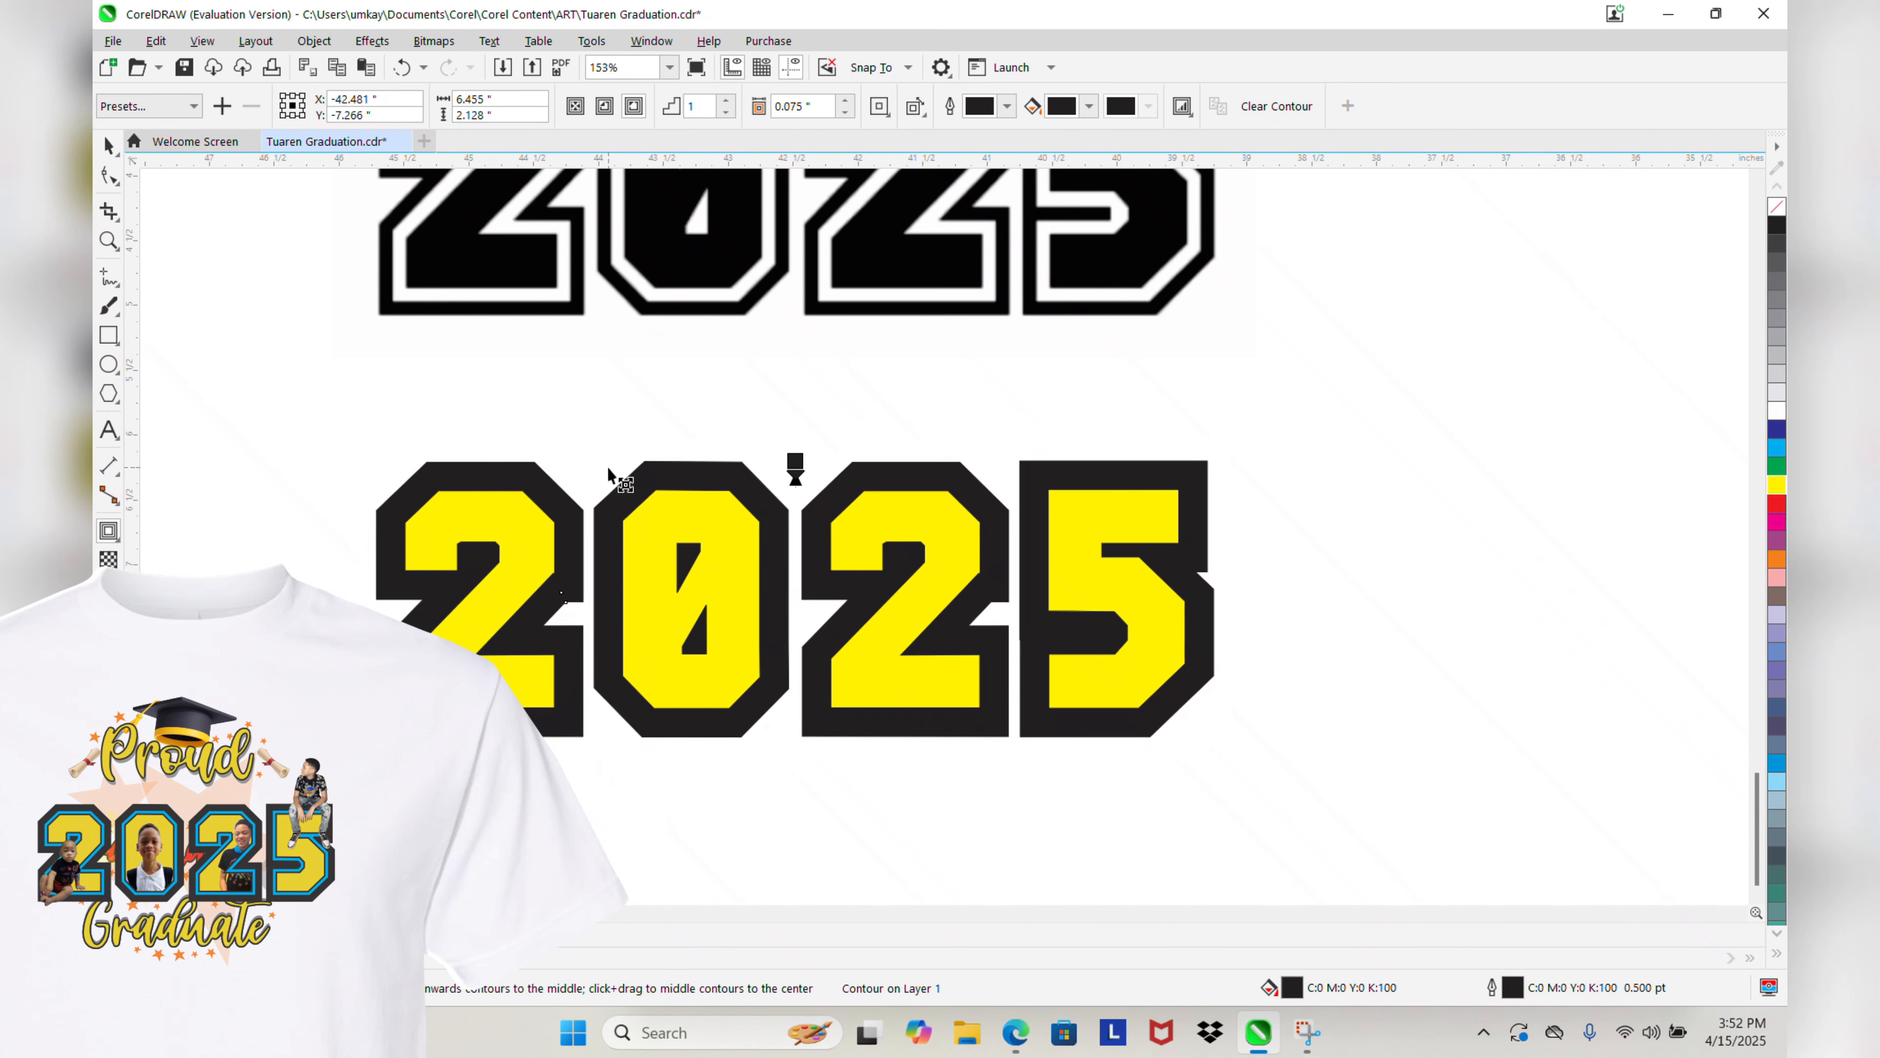
key(ctrl+z)
key(ctrl+z)
key(ctrl+z)
Step: Add a new outside contour to the 2025 numerals and color it light blue
scroll(559, 571, up, 9)
click(109, 175)
scroll(534, 602, down, 7)
scroll(1185, 519, up, 4)
scroll(888, 459, down, 4)
scroll(737, 616, down, 3)
click(109, 530)
drag(366, 438, 360, 425)
drag(1777, 447, 727, 430)
Step: Break the numerals' contour apart into separate objects and select the 2025 artwork
click(109, 146)
right_click(449, 436)
click(501, 430)
scroll(586, 406, down, 6)
drag(706, 549, 1045, 683)
scroll(749, 425, up, 4)
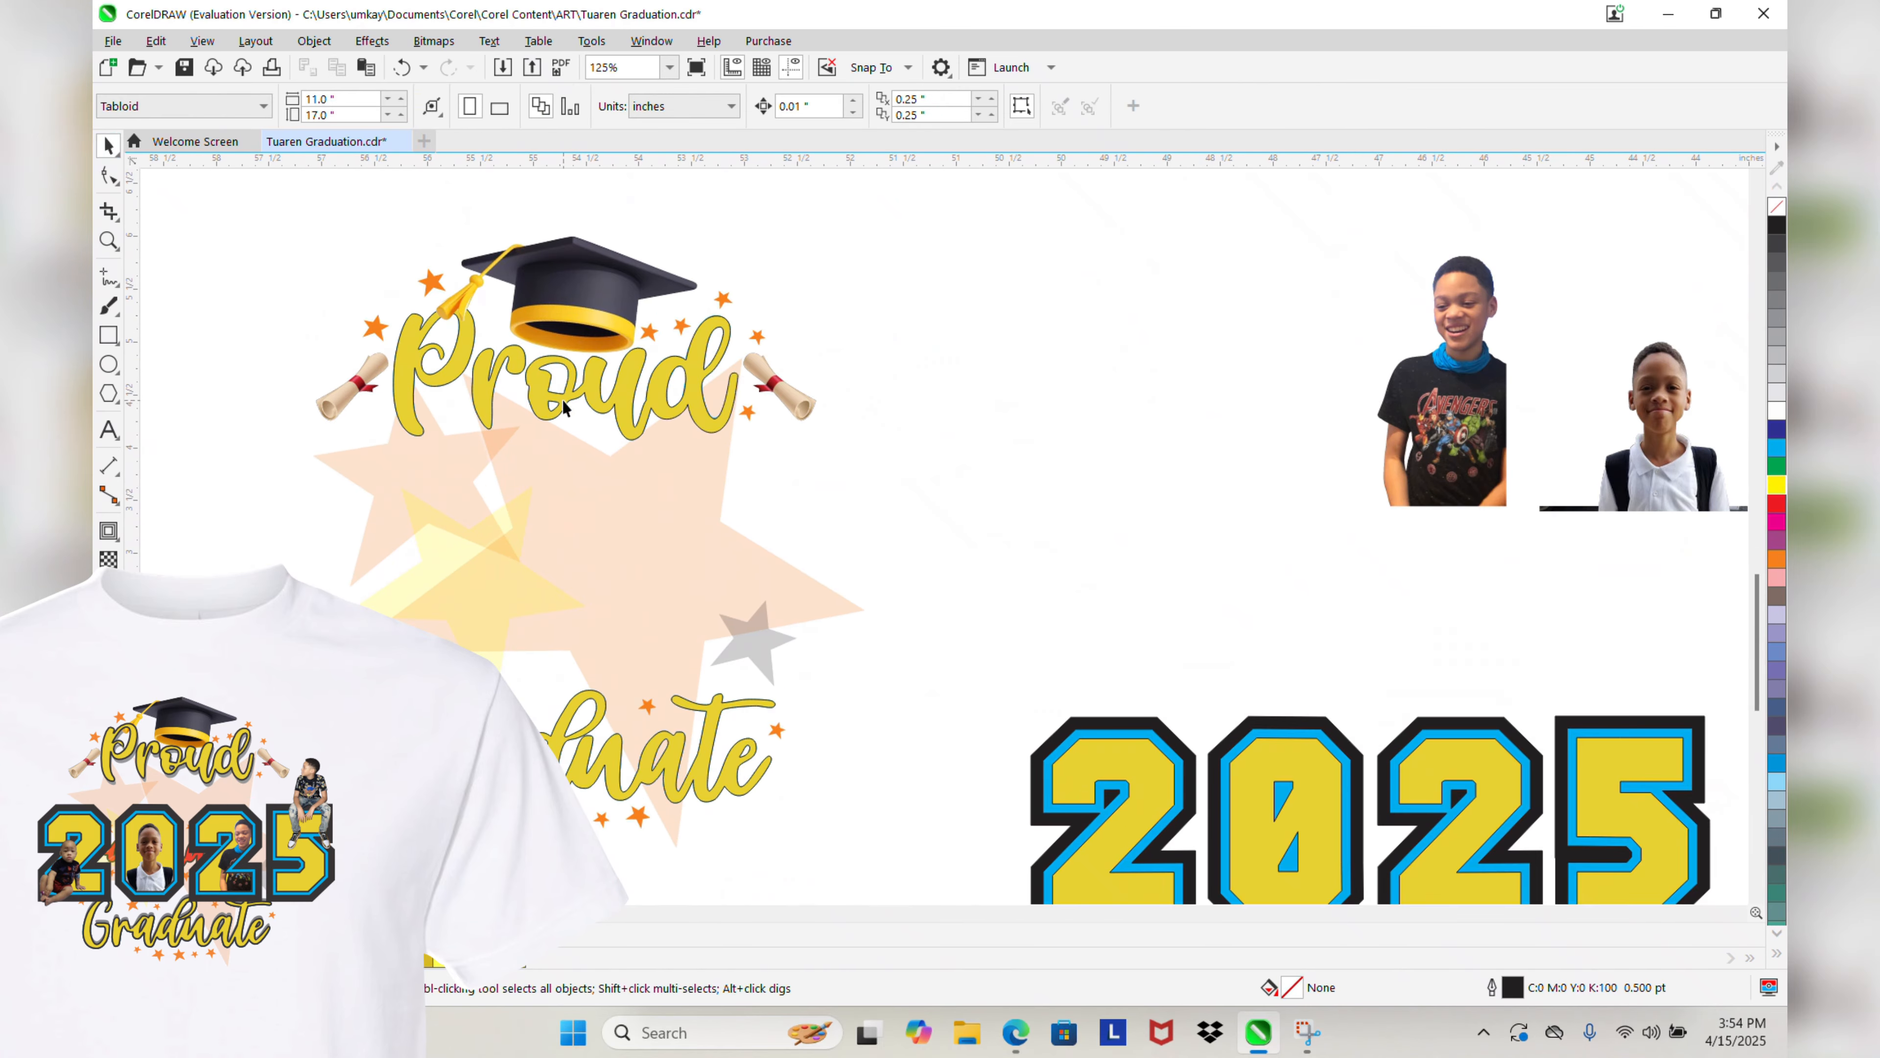
Step: Make a shadow behind the Proud lettering: nudge it down, send it back one, fill it 80% Black and remove its outline
click(562, 406)
key(Down)
key(ctrl+Page_Down)
click(1777, 375)
right_click(1777, 207)
click(1778, 266)
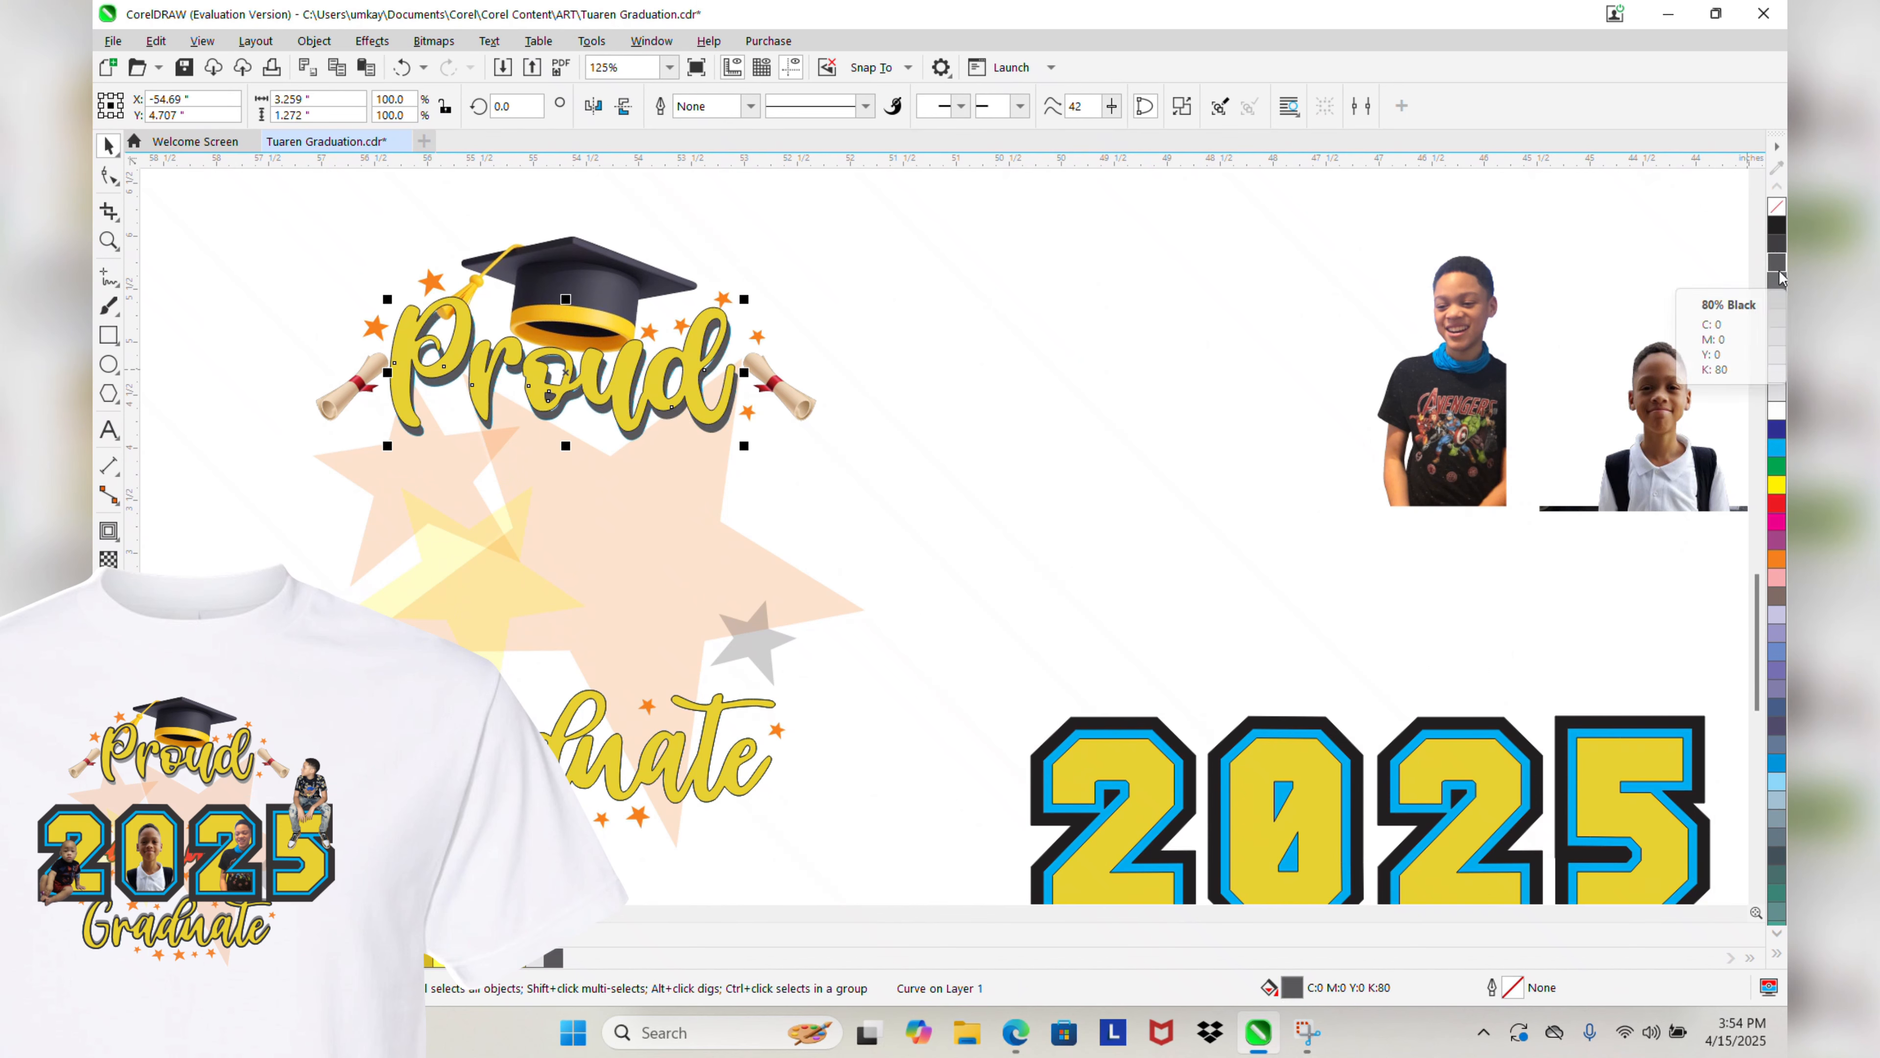
click(742, 386)
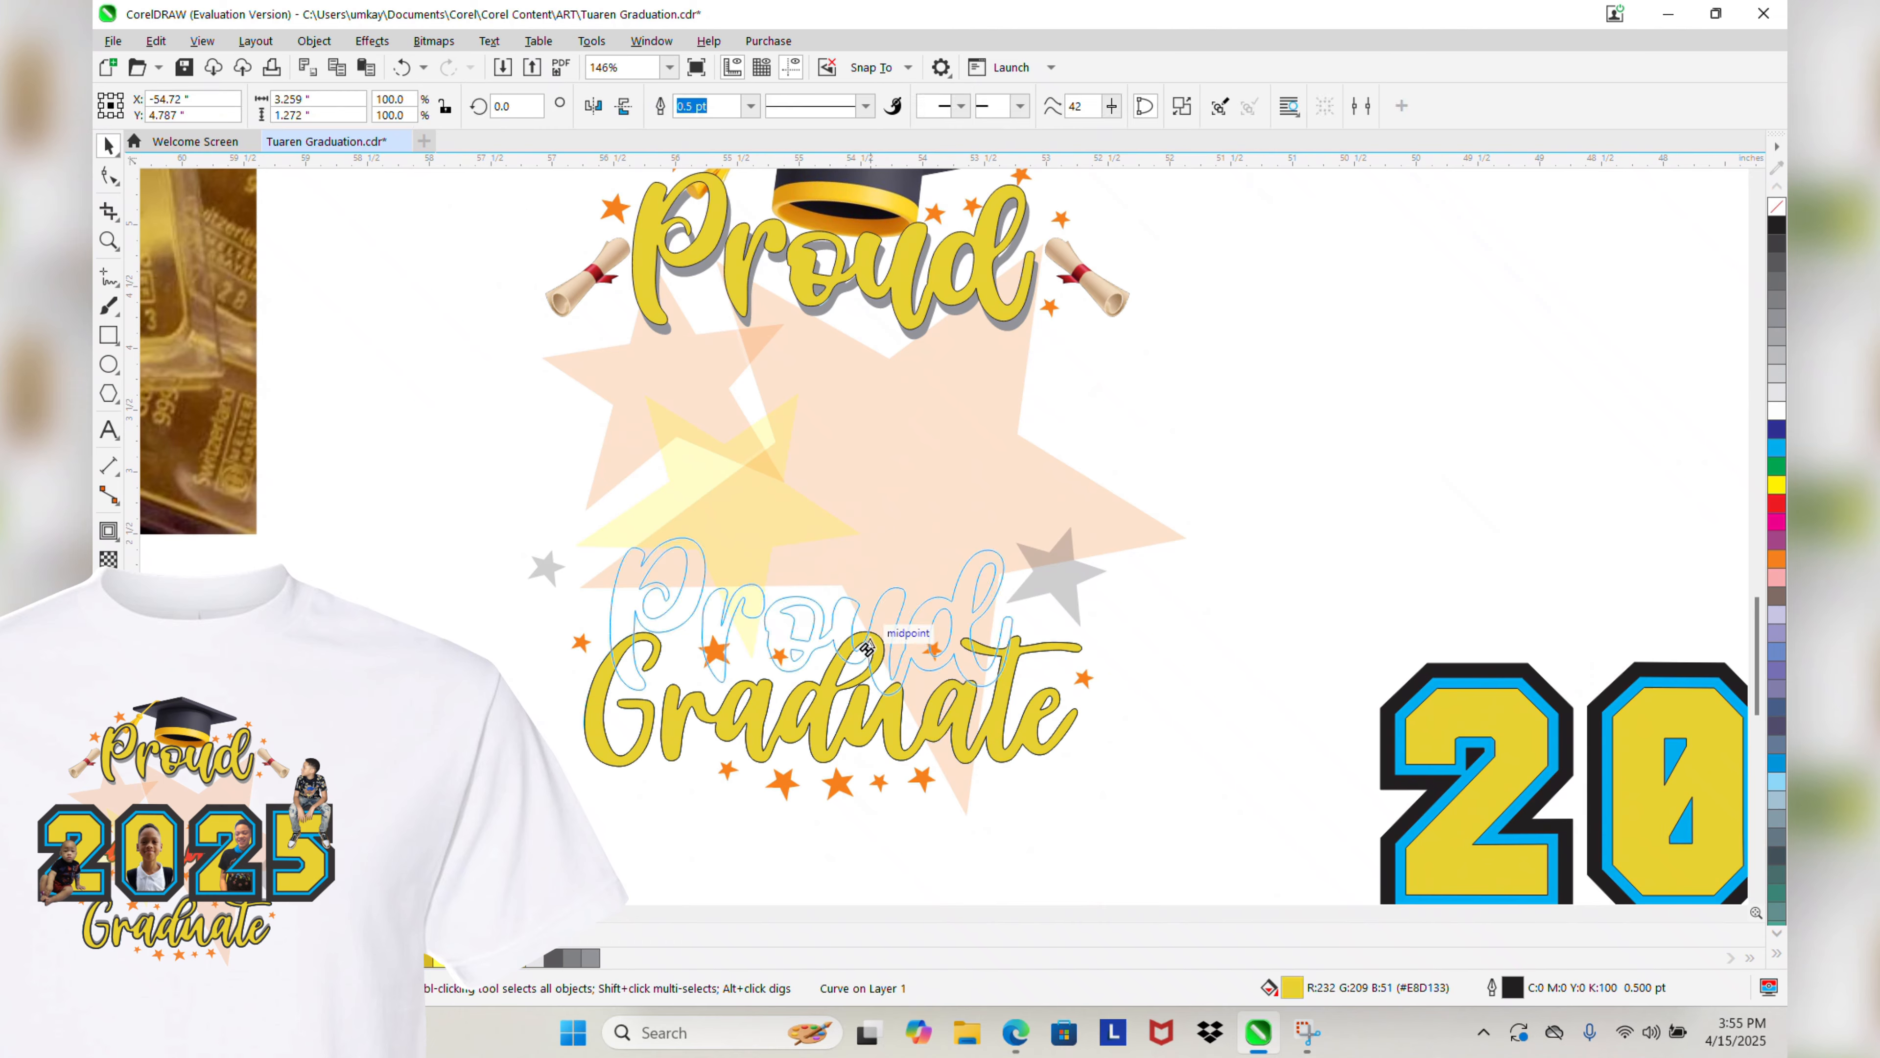
Step: Delete the stray Proud copy, duplicate the Graduate lettering, nudge the duplicate up and send it back one
key(Delete)
scroll(927, 774, up, 2)
click(1180, 565)
key(ctrl+c)
key(ctrl+v)
key(Up)
right_click(1099, 515)
mouse_move(1177, 570)
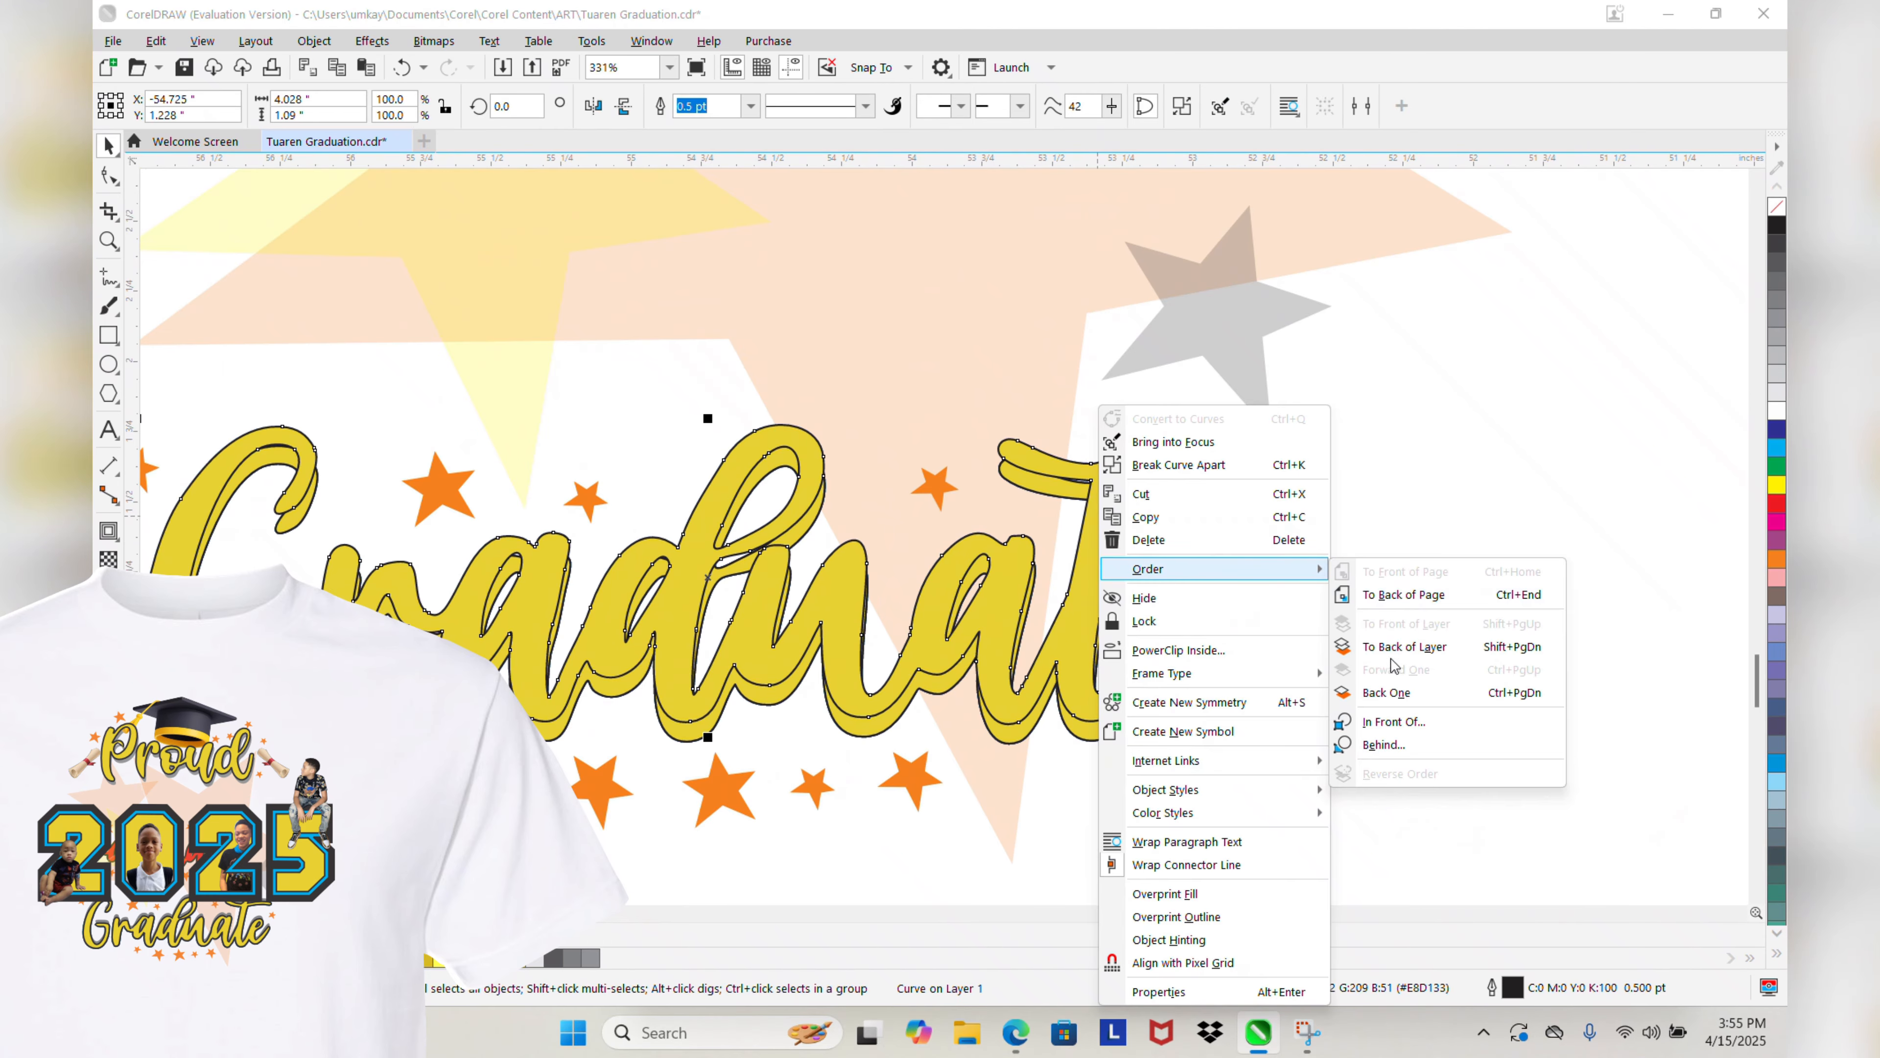
click(1393, 694)
Step: Fill the rear Graduate lettering with grey and remove its outline to form a shadow
click(1777, 374)
scroll(1192, 318, down, 4)
right_click(1777, 207)
click(1776, 300)
click(1289, 220)
scroll(1318, 356, down, 2)
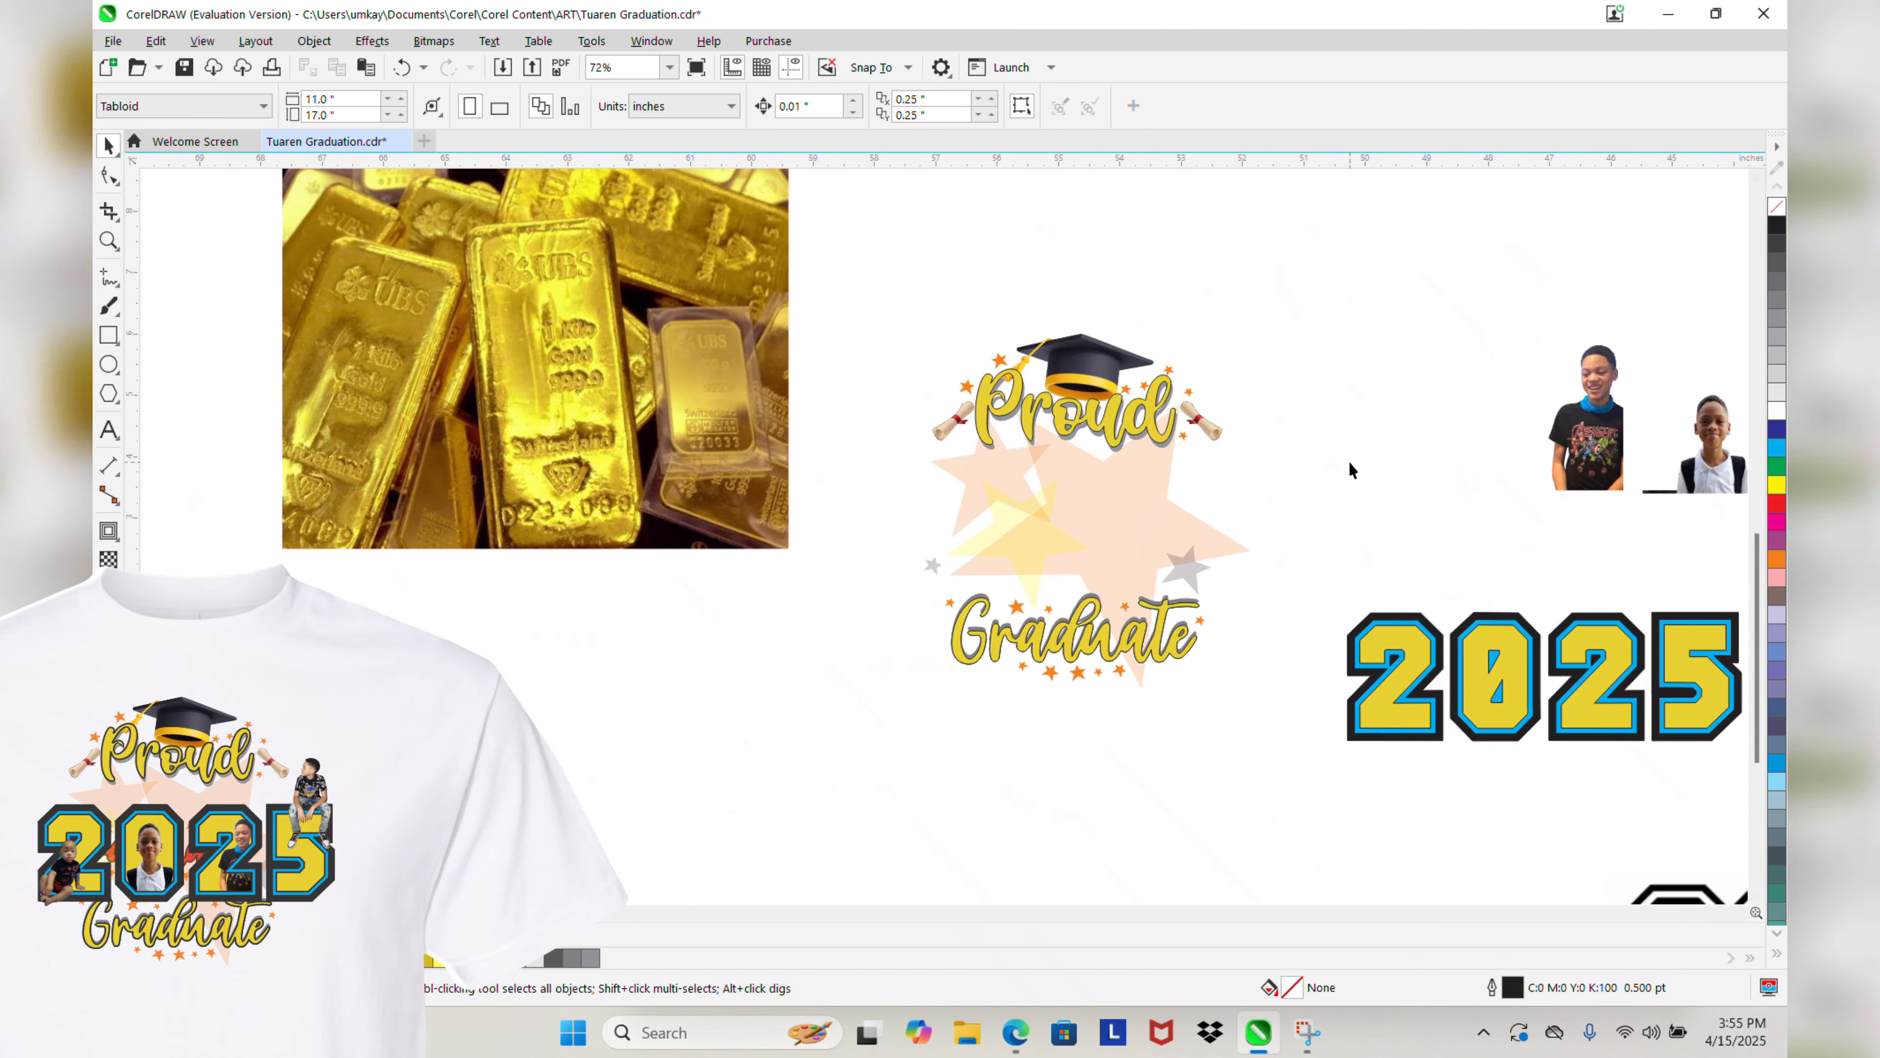
Step: Move the four smaller photo cutouts together away from the seated boy, up and closer to the design
scroll(1352, 471, up, 1)
scroll(1494, 514, up, 1)
drag(1578, 534, 888, 771)
scroll(888, 763, down, 2)
scroll(1217, 601, up, 1)
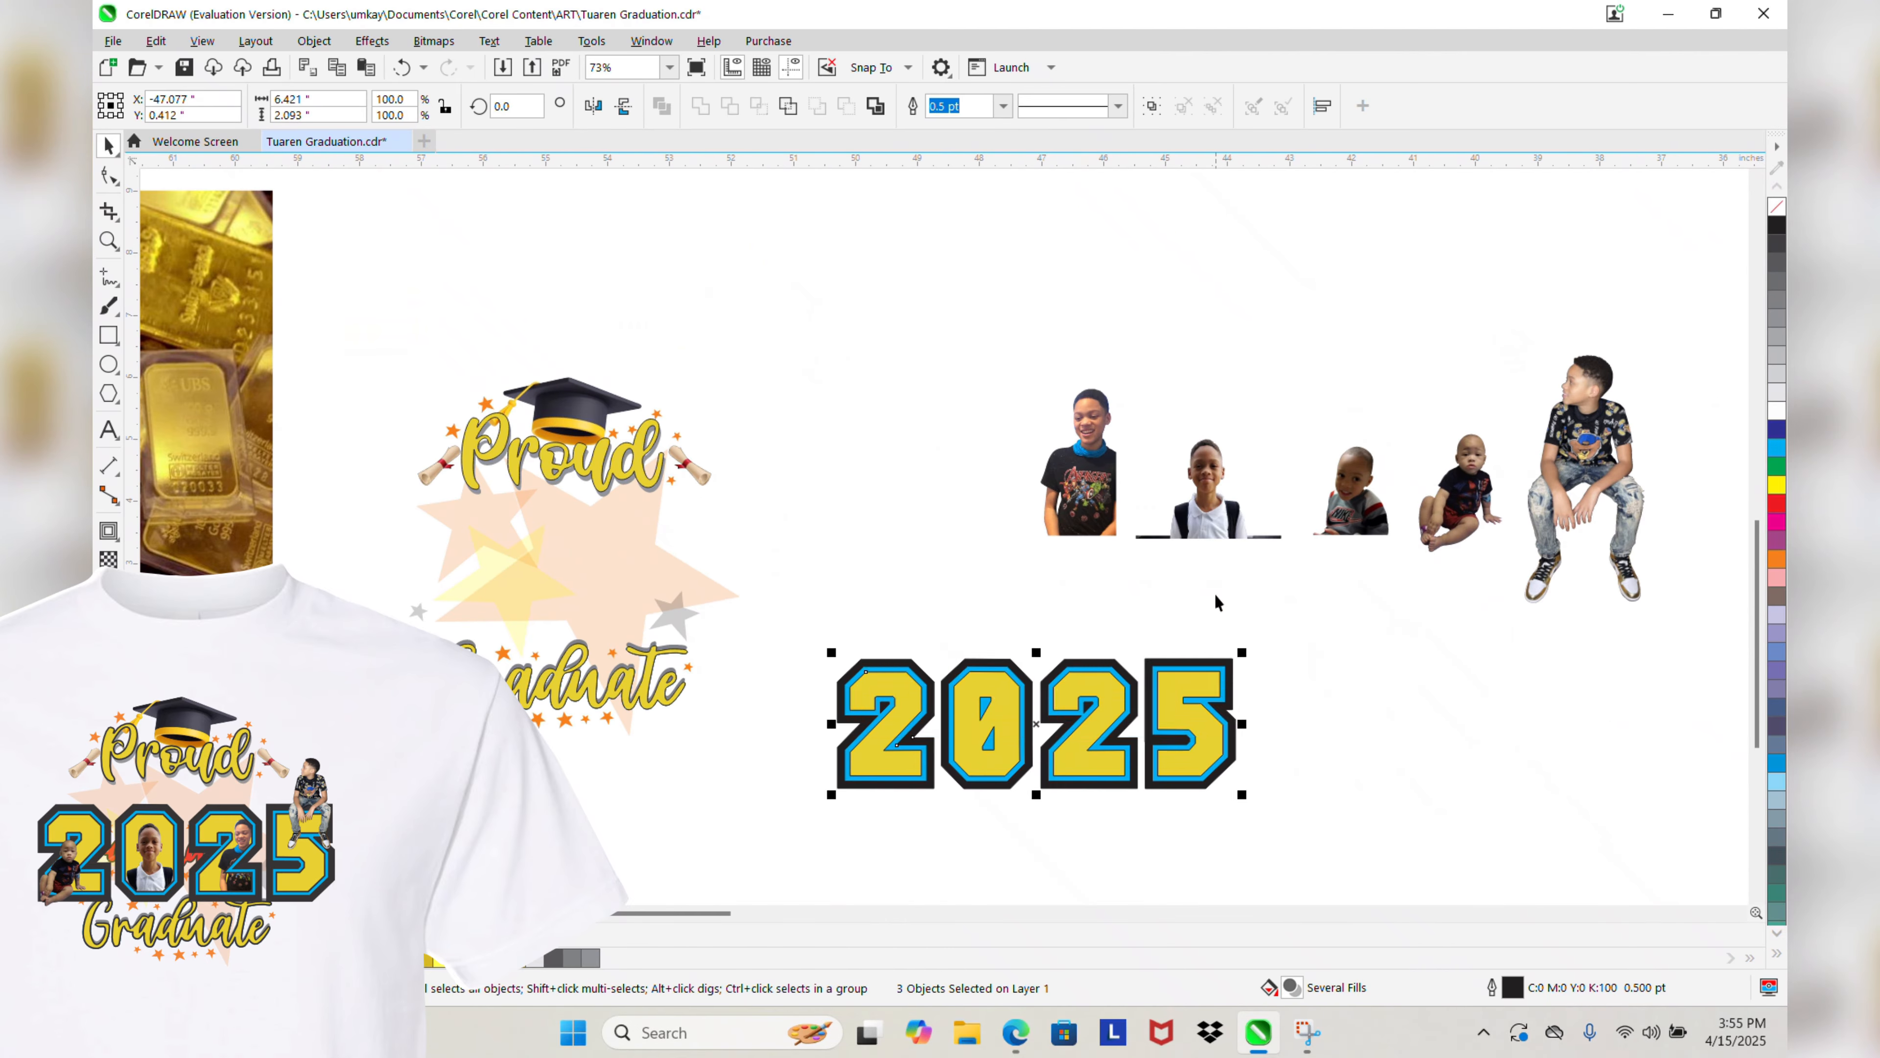
drag(1214, 774, 1225, 721)
drag(987, 332, 1503, 571)
drag(1458, 490, 1292, 403)
Step: Place the 2025 numerals between the Proud and Graduate lettering and scale them down slightly
drag(811, 543, 1259, 741)
drag(1048, 670, 569, 554)
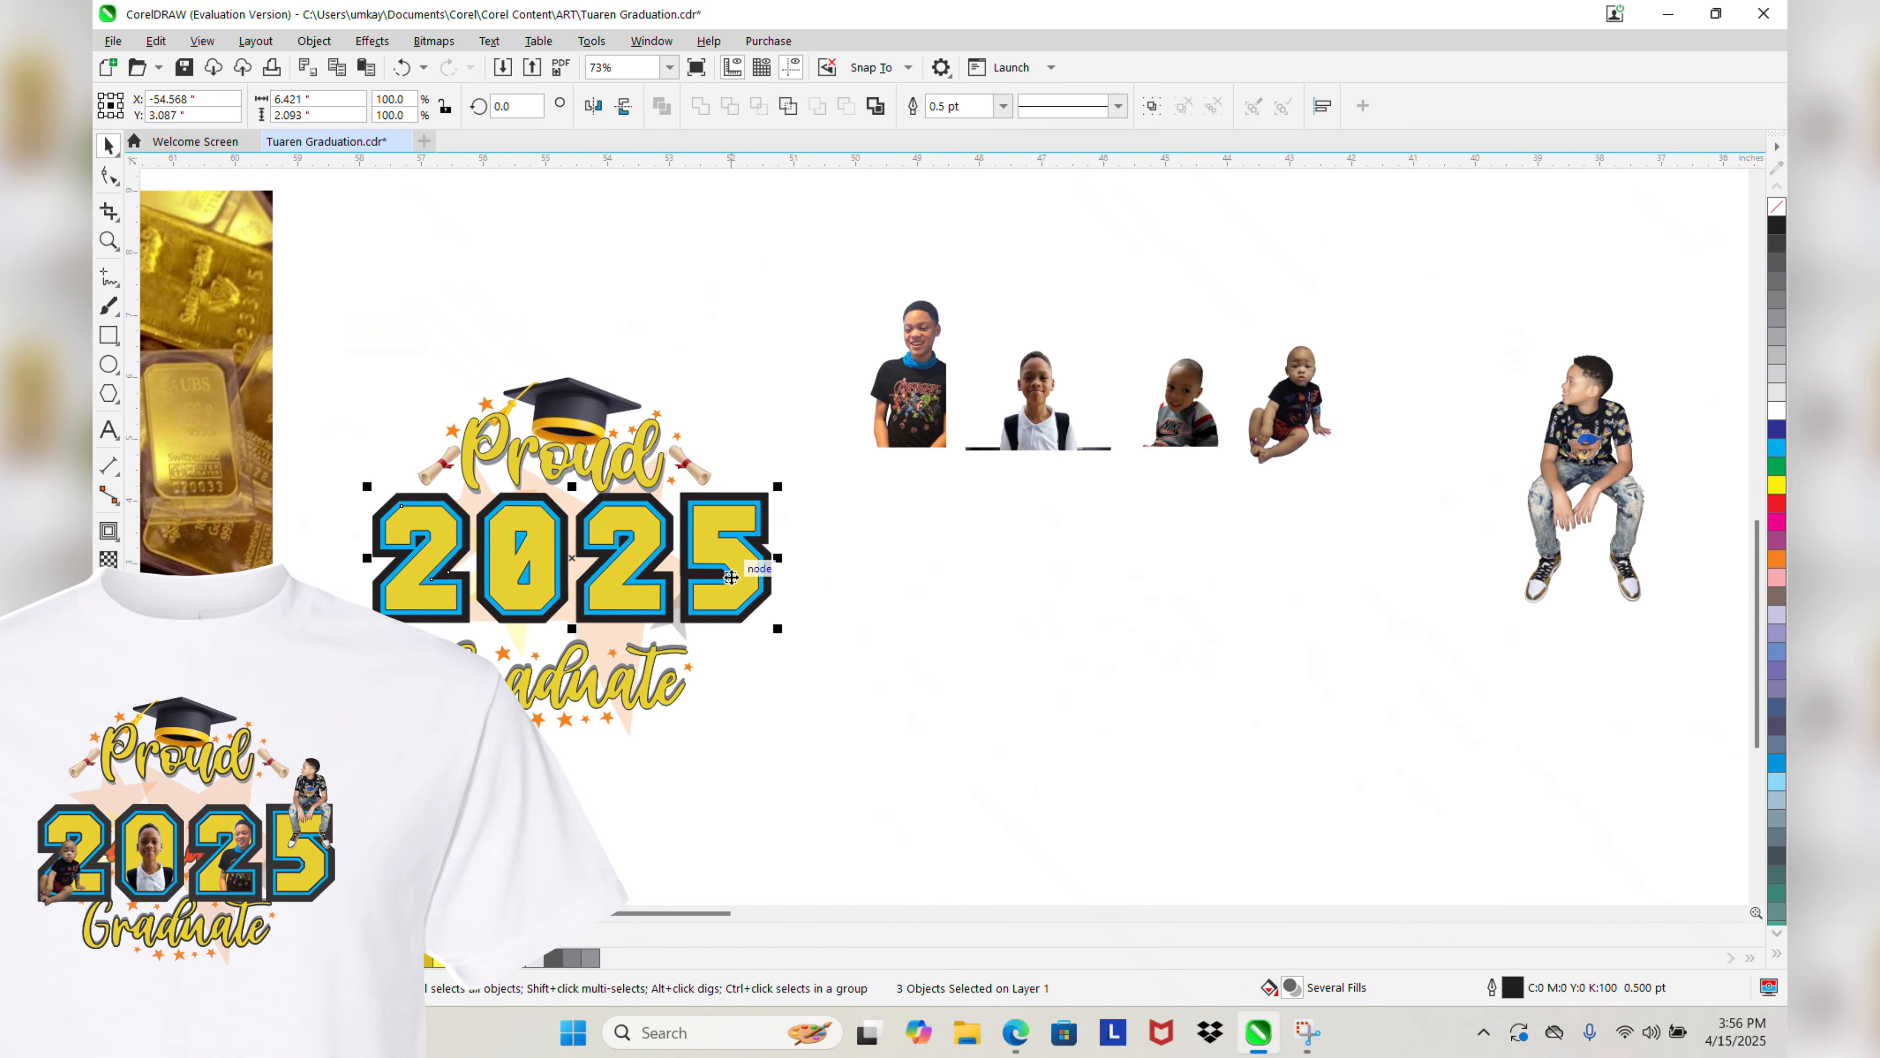
scroll(667, 570, up, 2)
scroll(673, 571, down, 3)
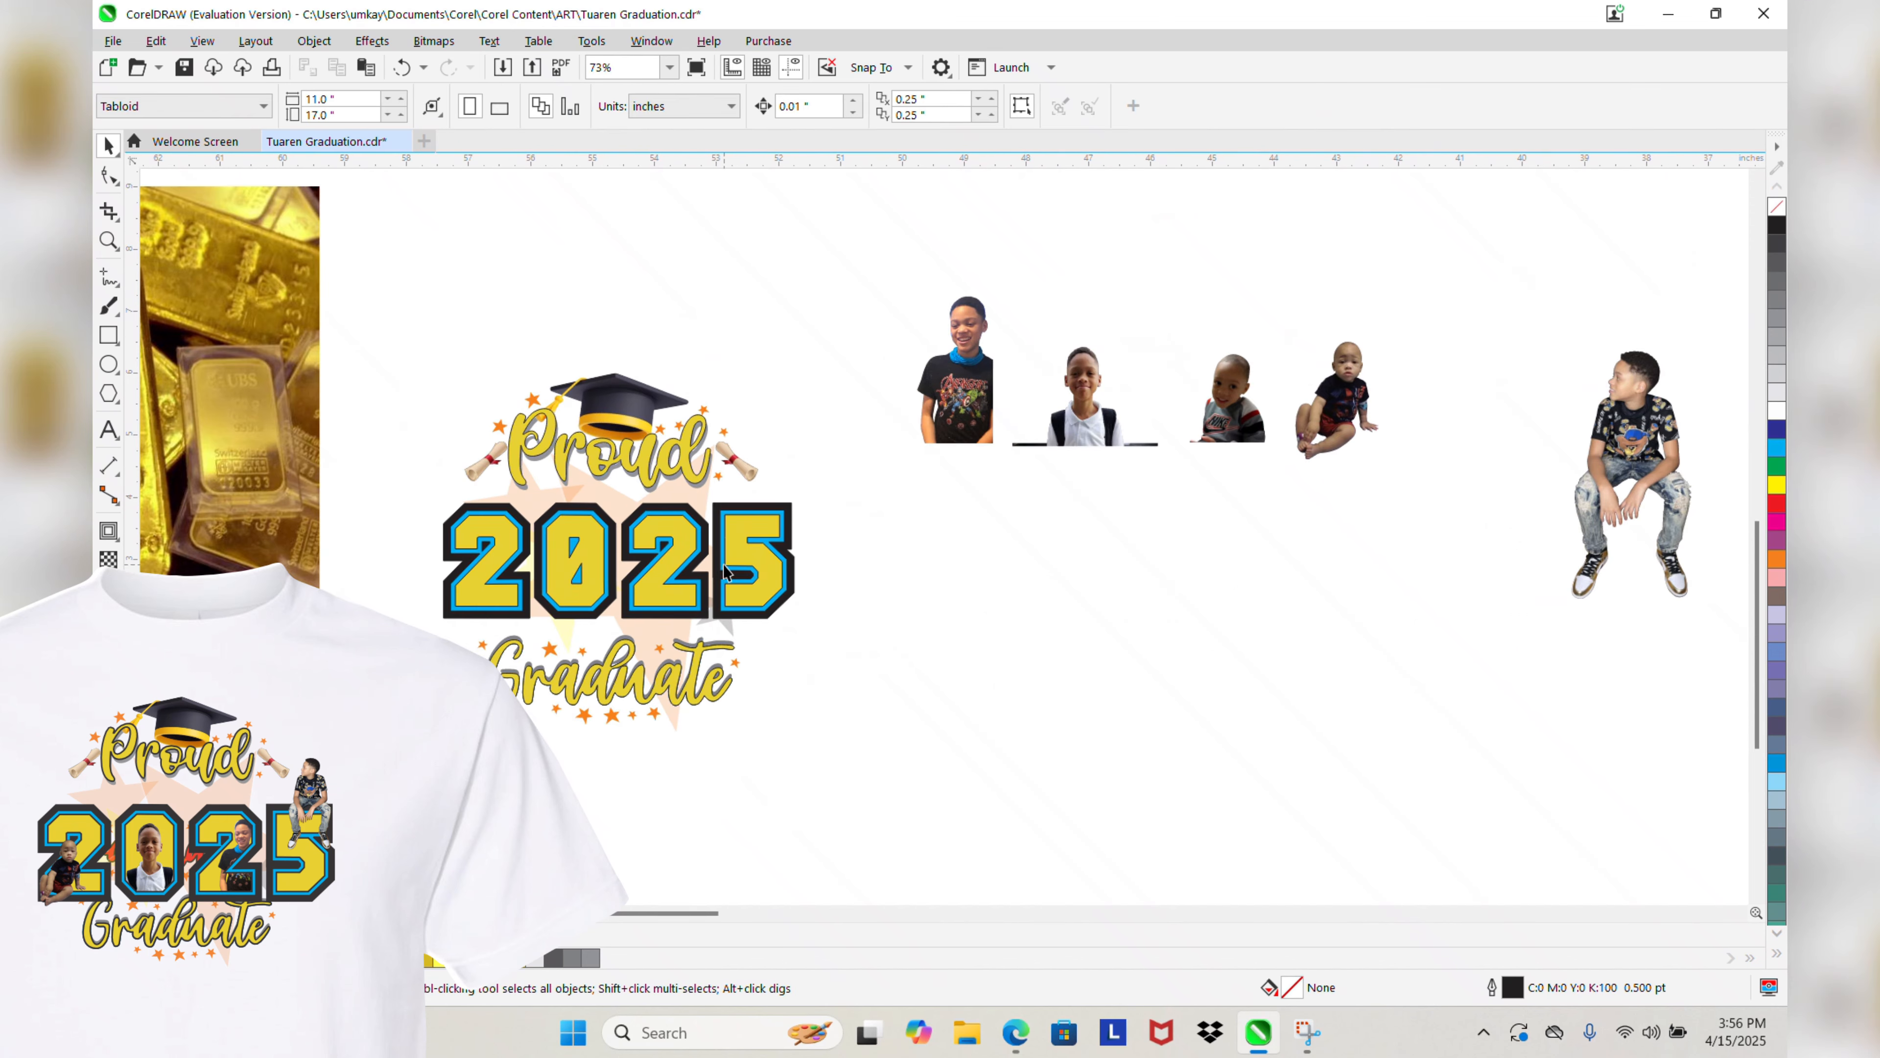
Step: Select all parts of the 2025 numerals and move them off the design into the empty area beneath the cutouts
drag(677, 526, 1145, 543)
key(ctrl+z)
drag(399, 474, 859, 648)
drag(694, 540, 1214, 553)
Step: Bring the photo cutouts closer above the numerals and seat the boy in jeans on the top of the 5
click(1473, 519)
scroll(1607, 459, up, 2)
drag(1644, 437, 1351, 330)
drag(552, 185, 1496, 567)
drag(1439, 203, 1291, 275)
drag(1244, 340, 1200, 494)
Step: Try moving the sitting baby cutout onto the second 2
scroll(872, 552, up, 2)
click(1499, 416)
drag(1315, 289, 1101, 637)
key(ctrl+z)
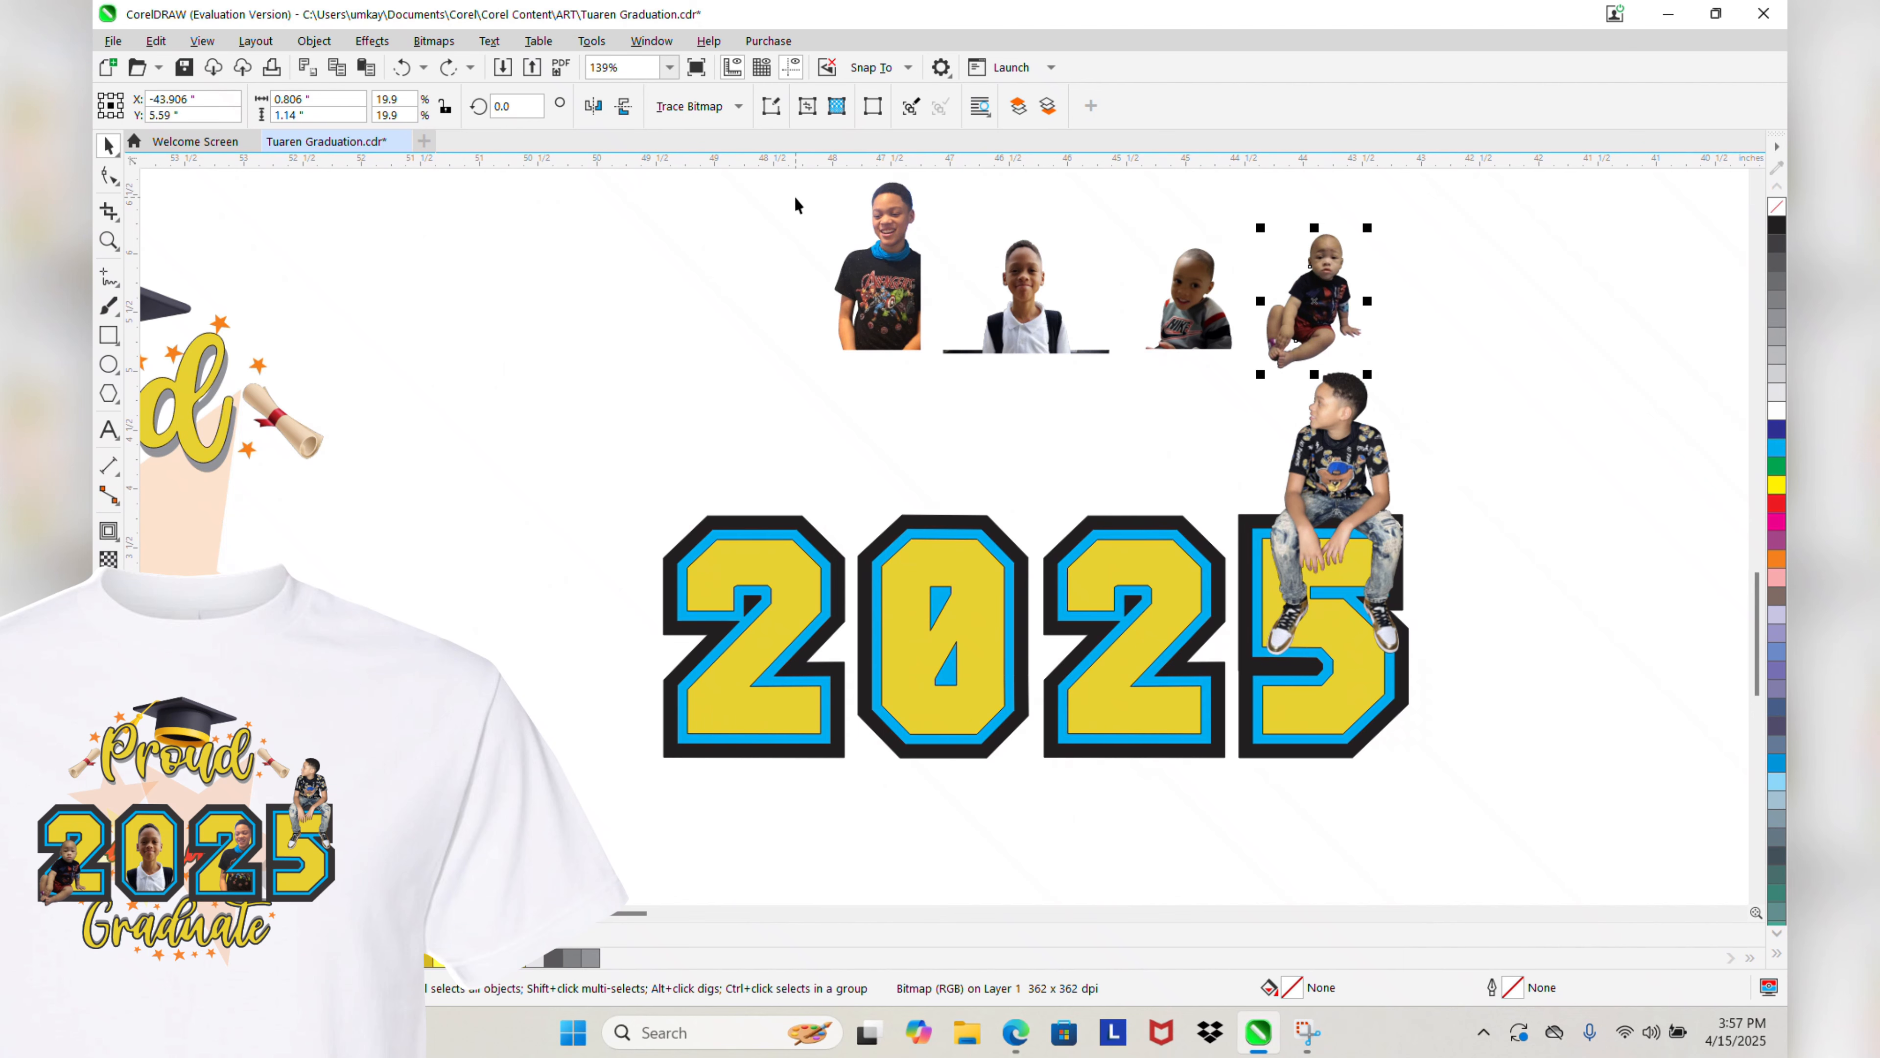
Step: Select the photo cutouts above the numerals and bring them to the front of the stacking order
drag(785, 200, 1429, 452)
right_click(880, 291)
mouse_move(955, 549)
click(1243, 554)
click(1178, 508)
Step: Place the boy in the white shirt on the 0 and try the grey-shirted baby on the second 2
drag(1028, 348, 948, 516)
drag(1190, 374, 1095, 696)
scroll(1103, 726, up, 1)
drag(1077, 622, 1090, 641)
scroll(1411, 512, down, 1)
scroll(792, 711, up, 1)
Step: Seat the sitting baby on the first 2 and place the boy in the Avengers T-shirt on the second 2
drag(1406, 315, 807, 683)
scroll(807, 692, up, 1)
scroll(807, 685, down, 2)
drag(1003, 236, 1120, 689)
scroll(1155, 666, up, 1)
drag(1005, 474, 909, 268)
drag(799, 661, 1107, 674)
scroll(1138, 576, down, 2)
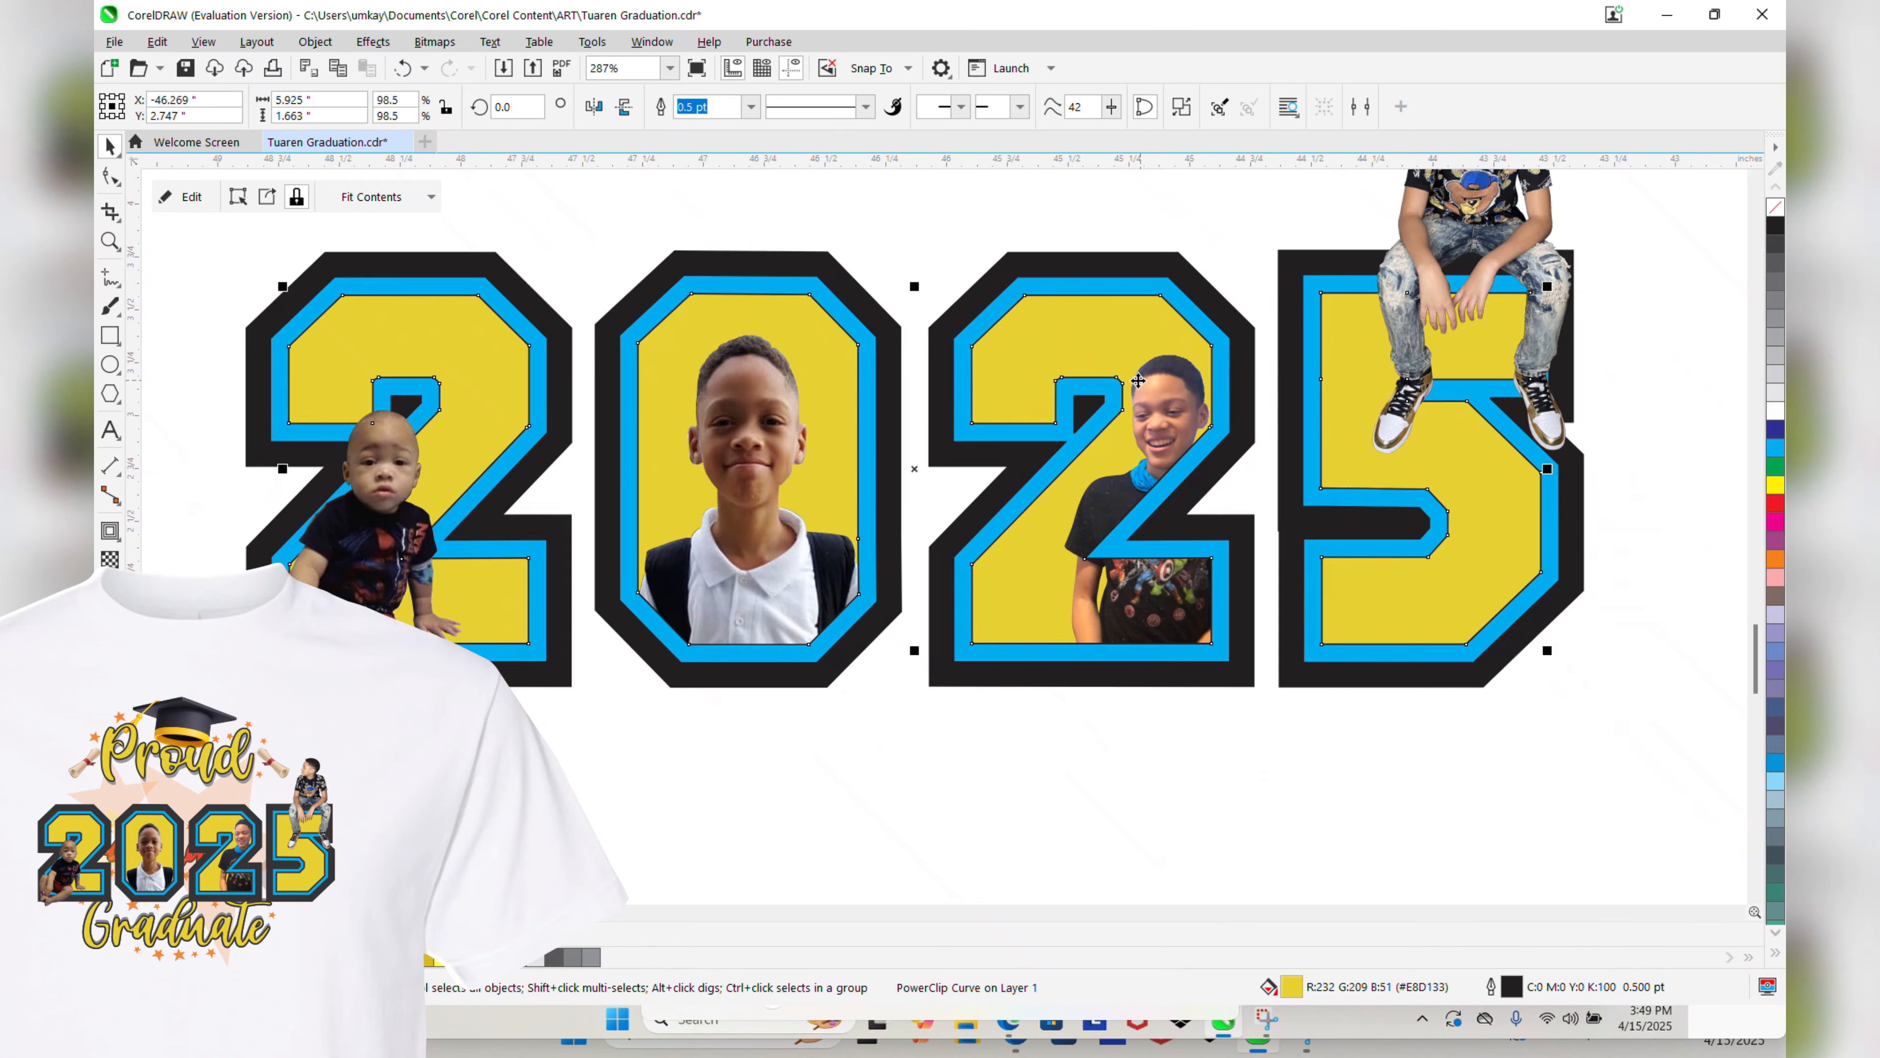
Step: Edit the numerals' PowerClip contents, shift the boy in the Avengers T-shirt higher within the second 2, and finish editing
scroll(1220, 249, right, 2)
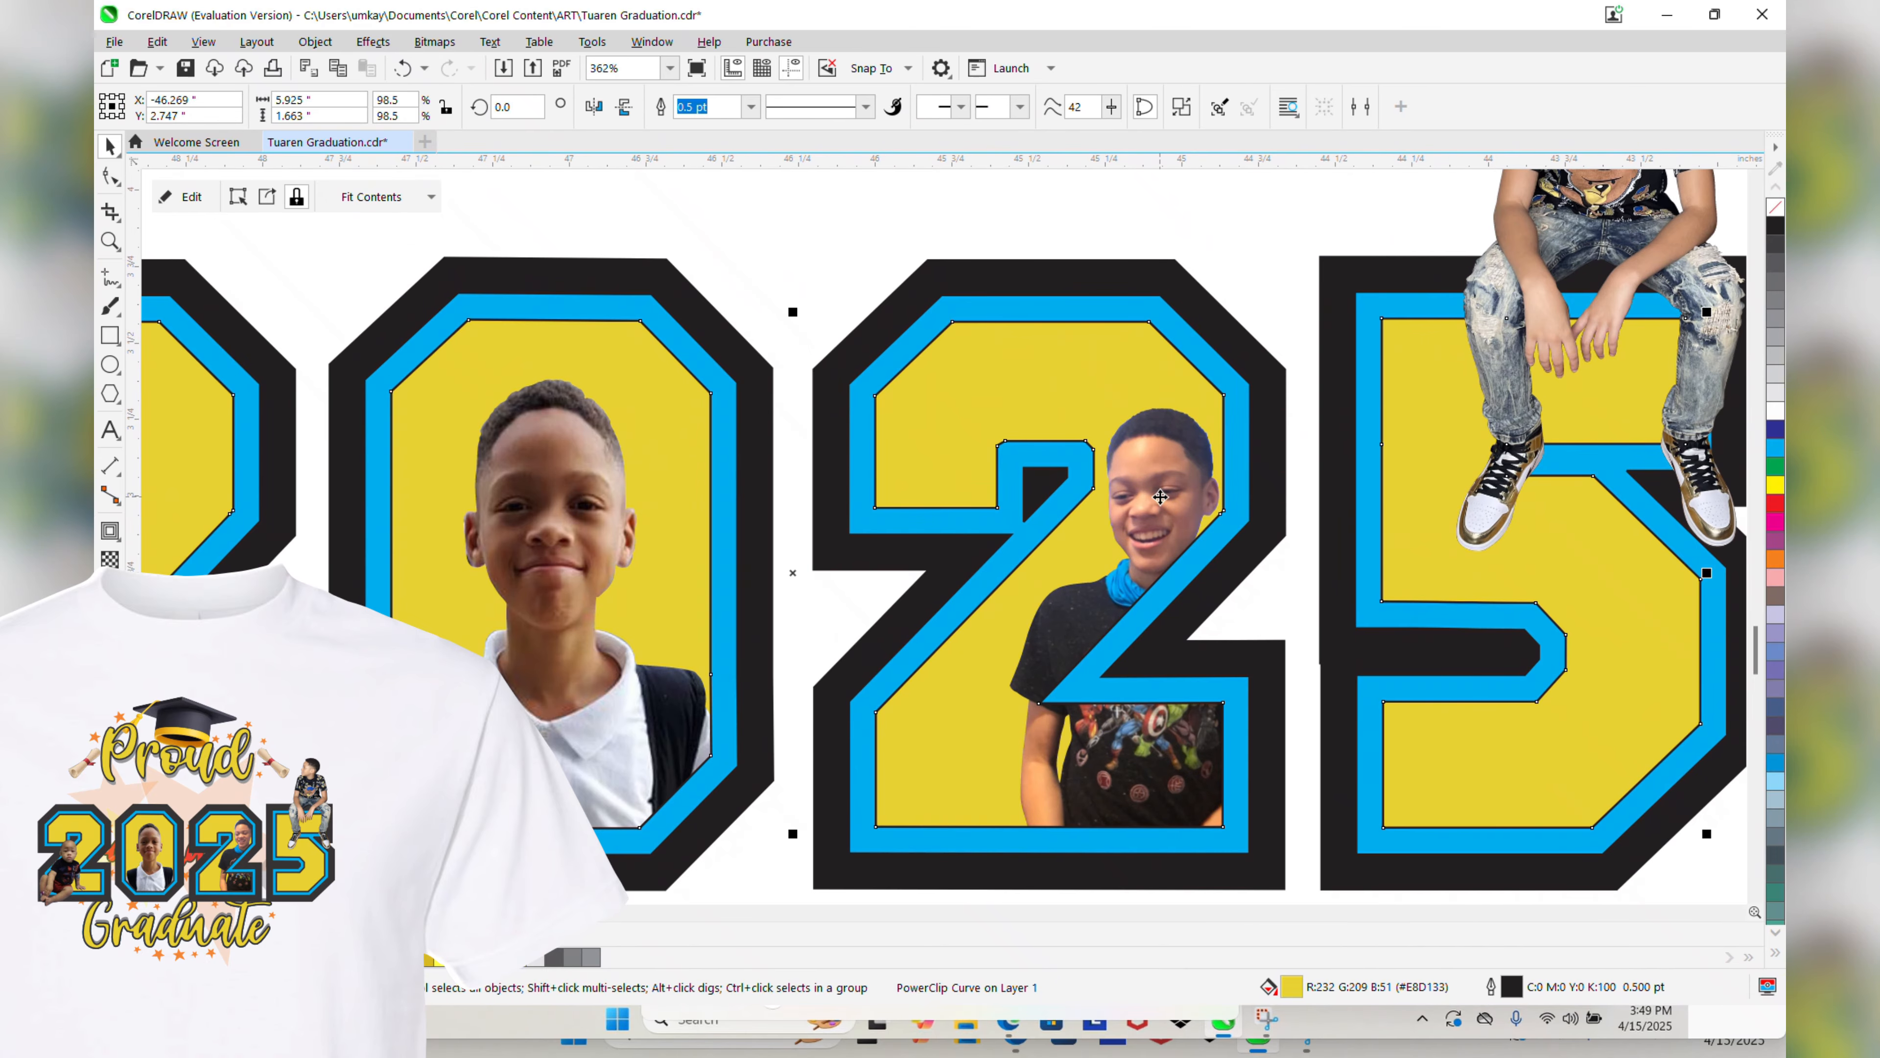
right_click(1155, 344)
click(1192, 369)
key(Up)
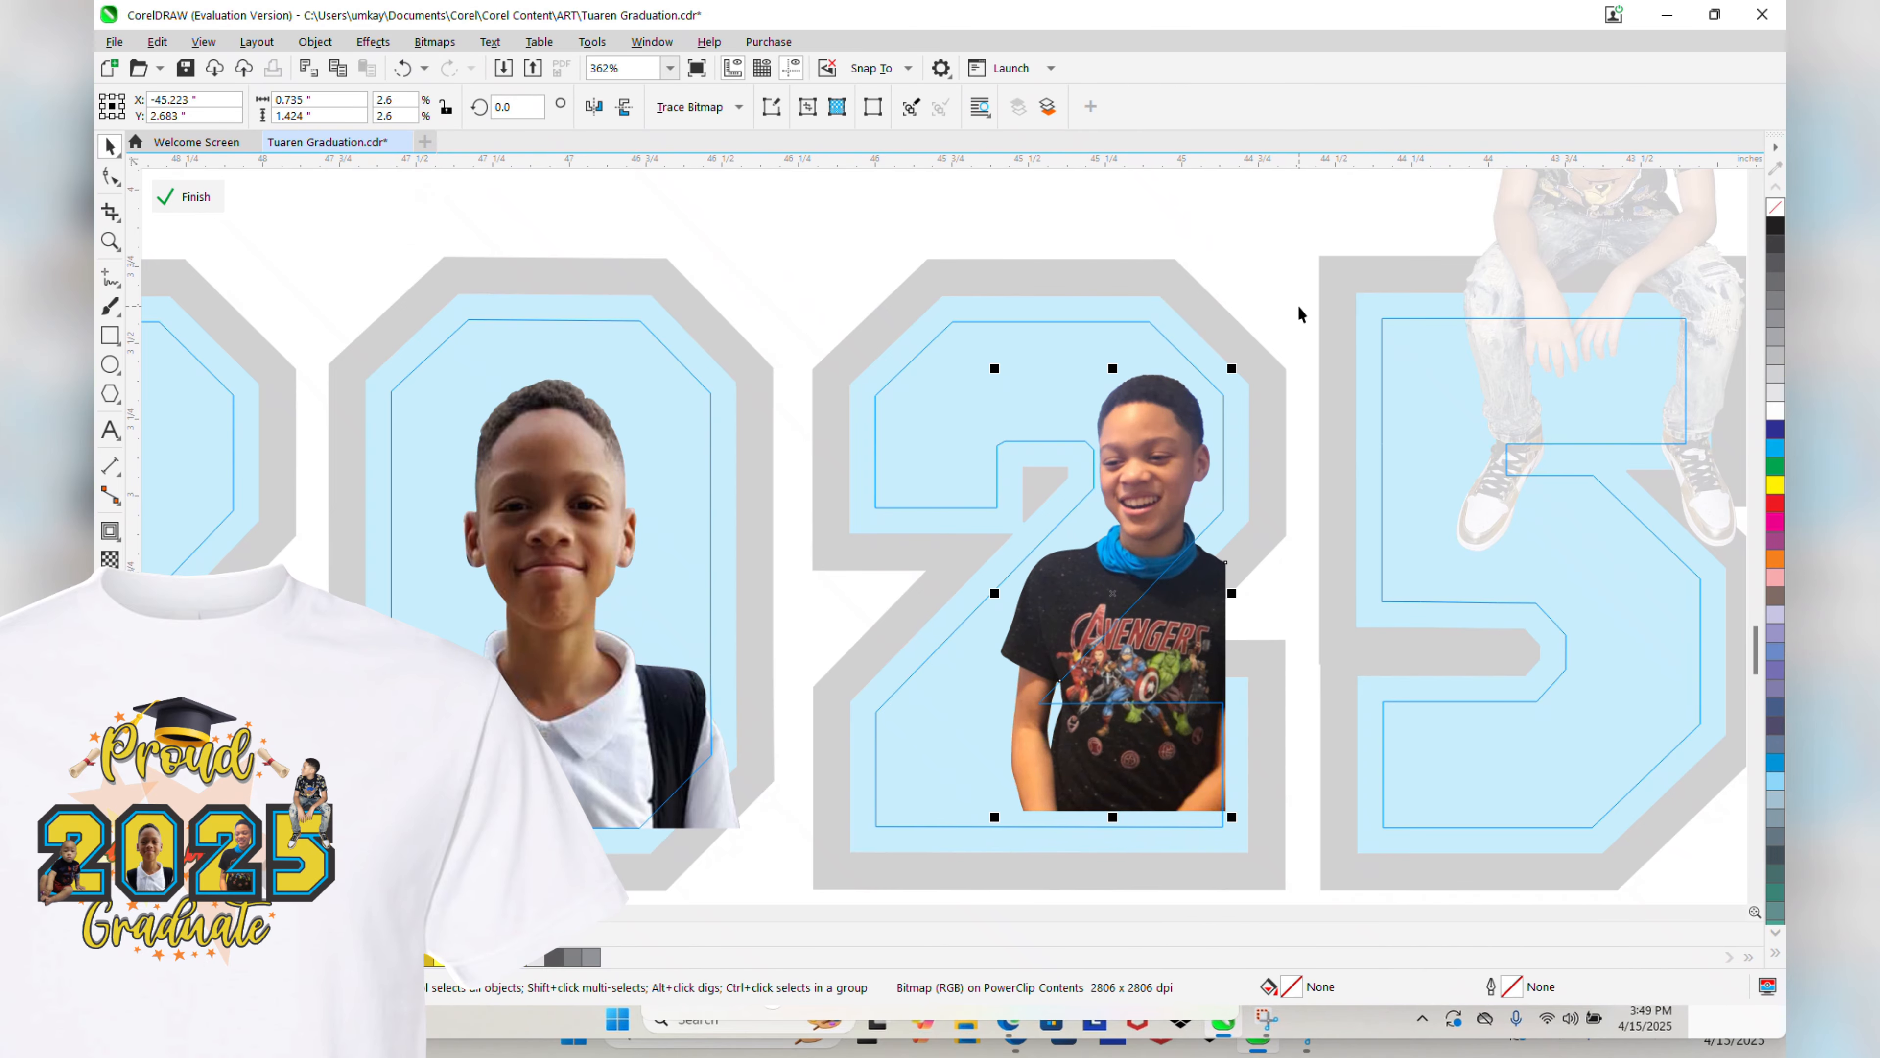
click(194, 196)
scroll(799, 331, down, 2)
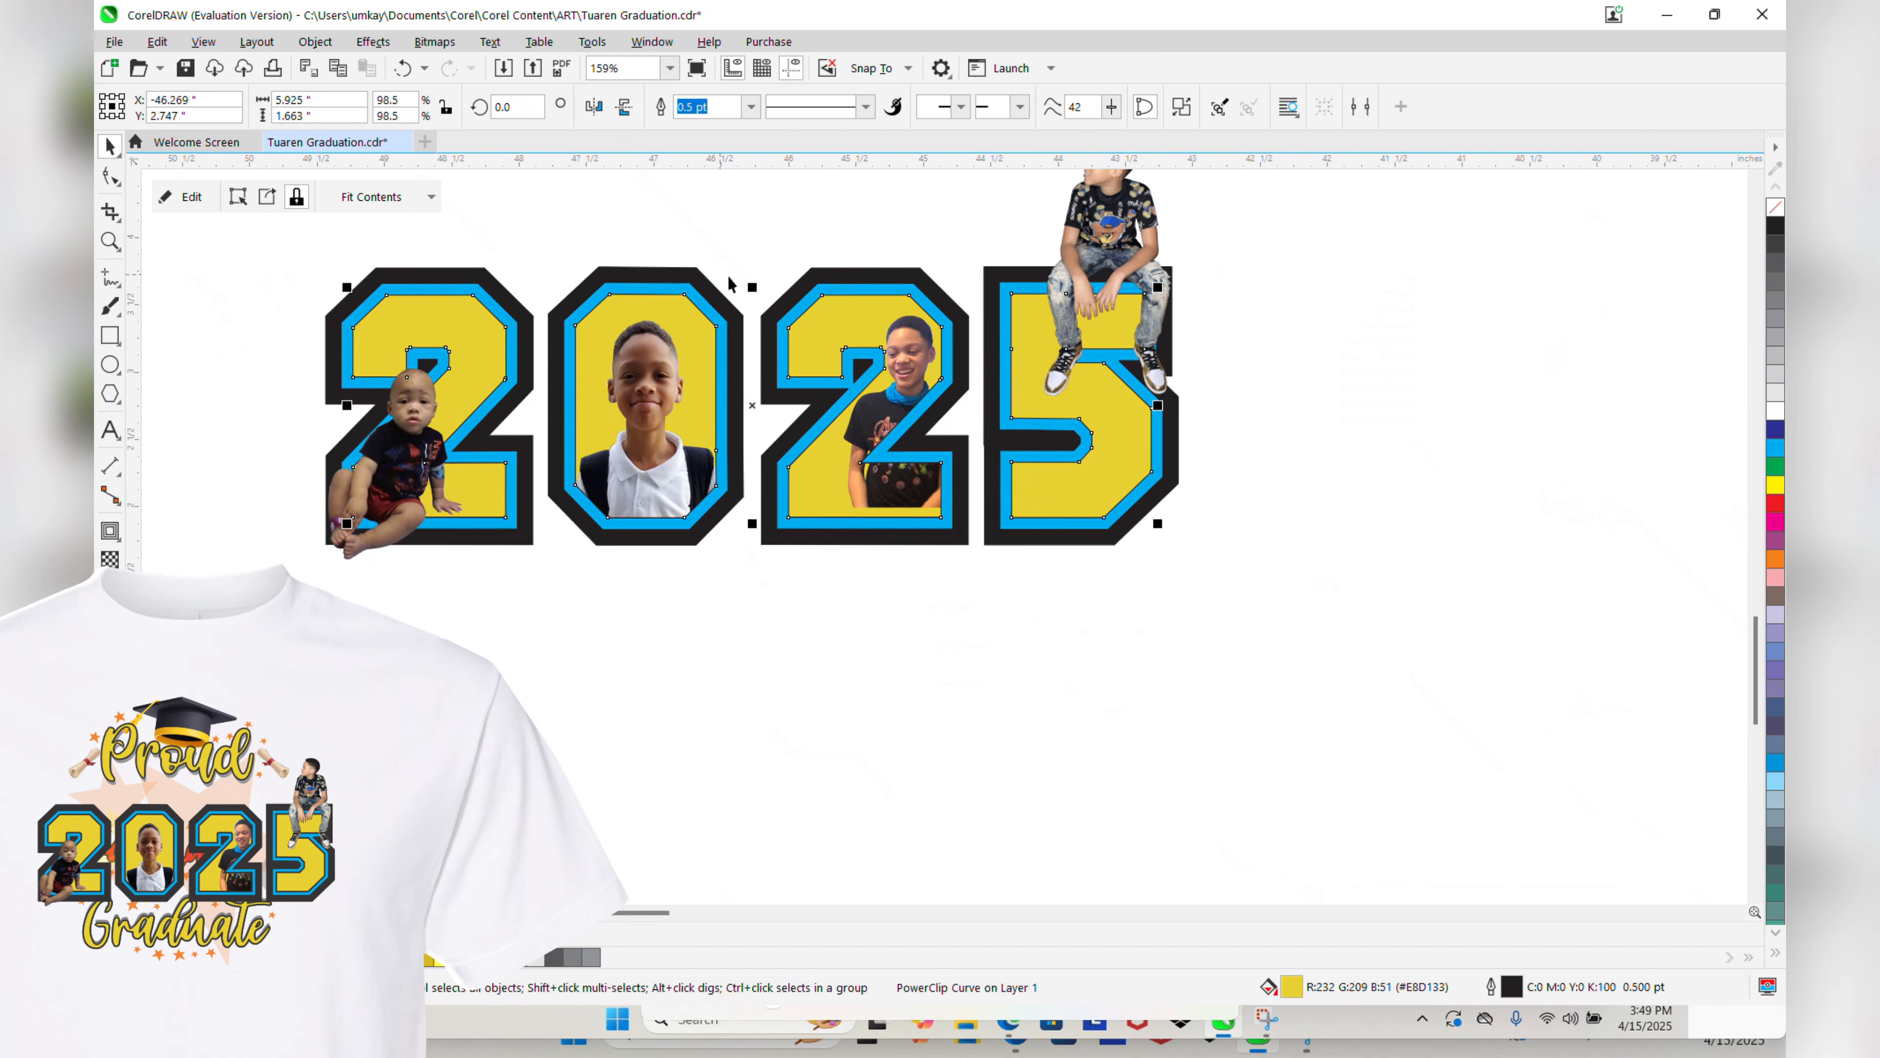
scroll(672, 228, up, 2)
ctrl+click(1037, 378)
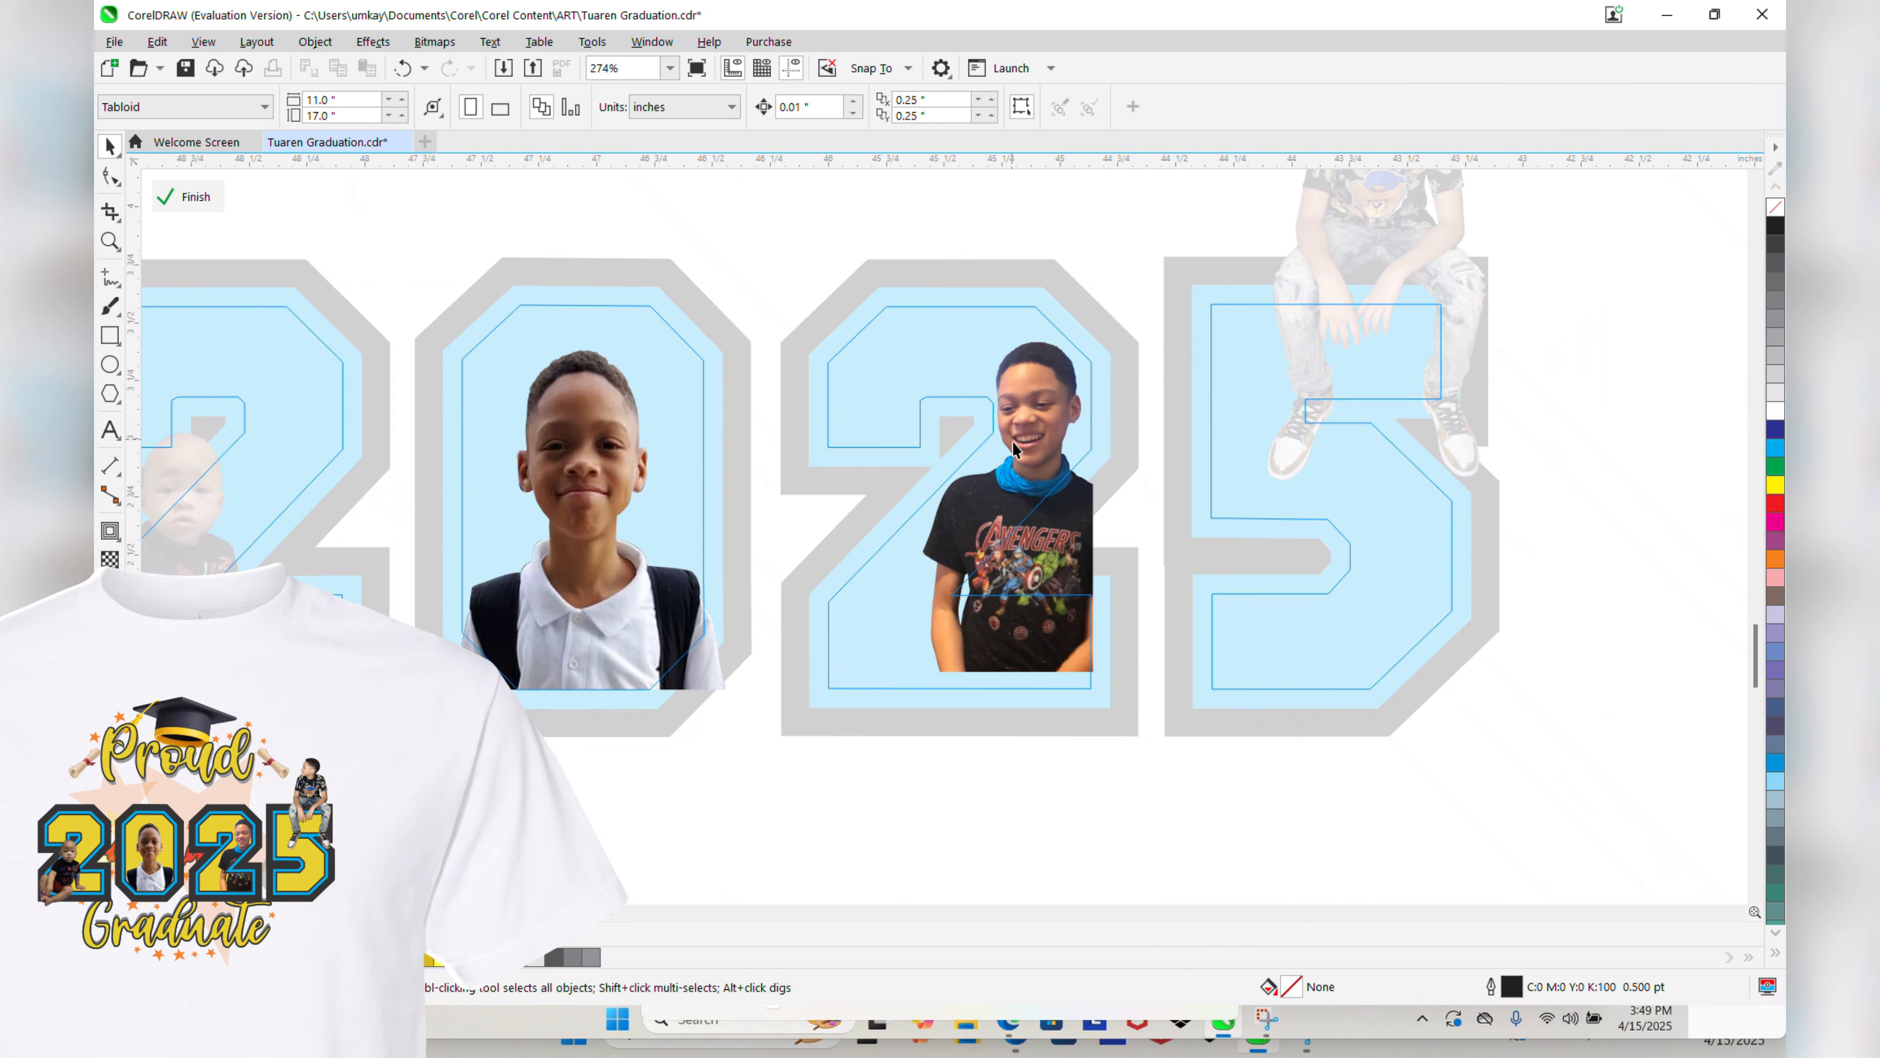
click(194, 196)
Step: Move the grouped 2025 numerals and photos between the Proud and Graduate lettering, nudge them left, and select the whole design
scroll(963, 333, down, 4)
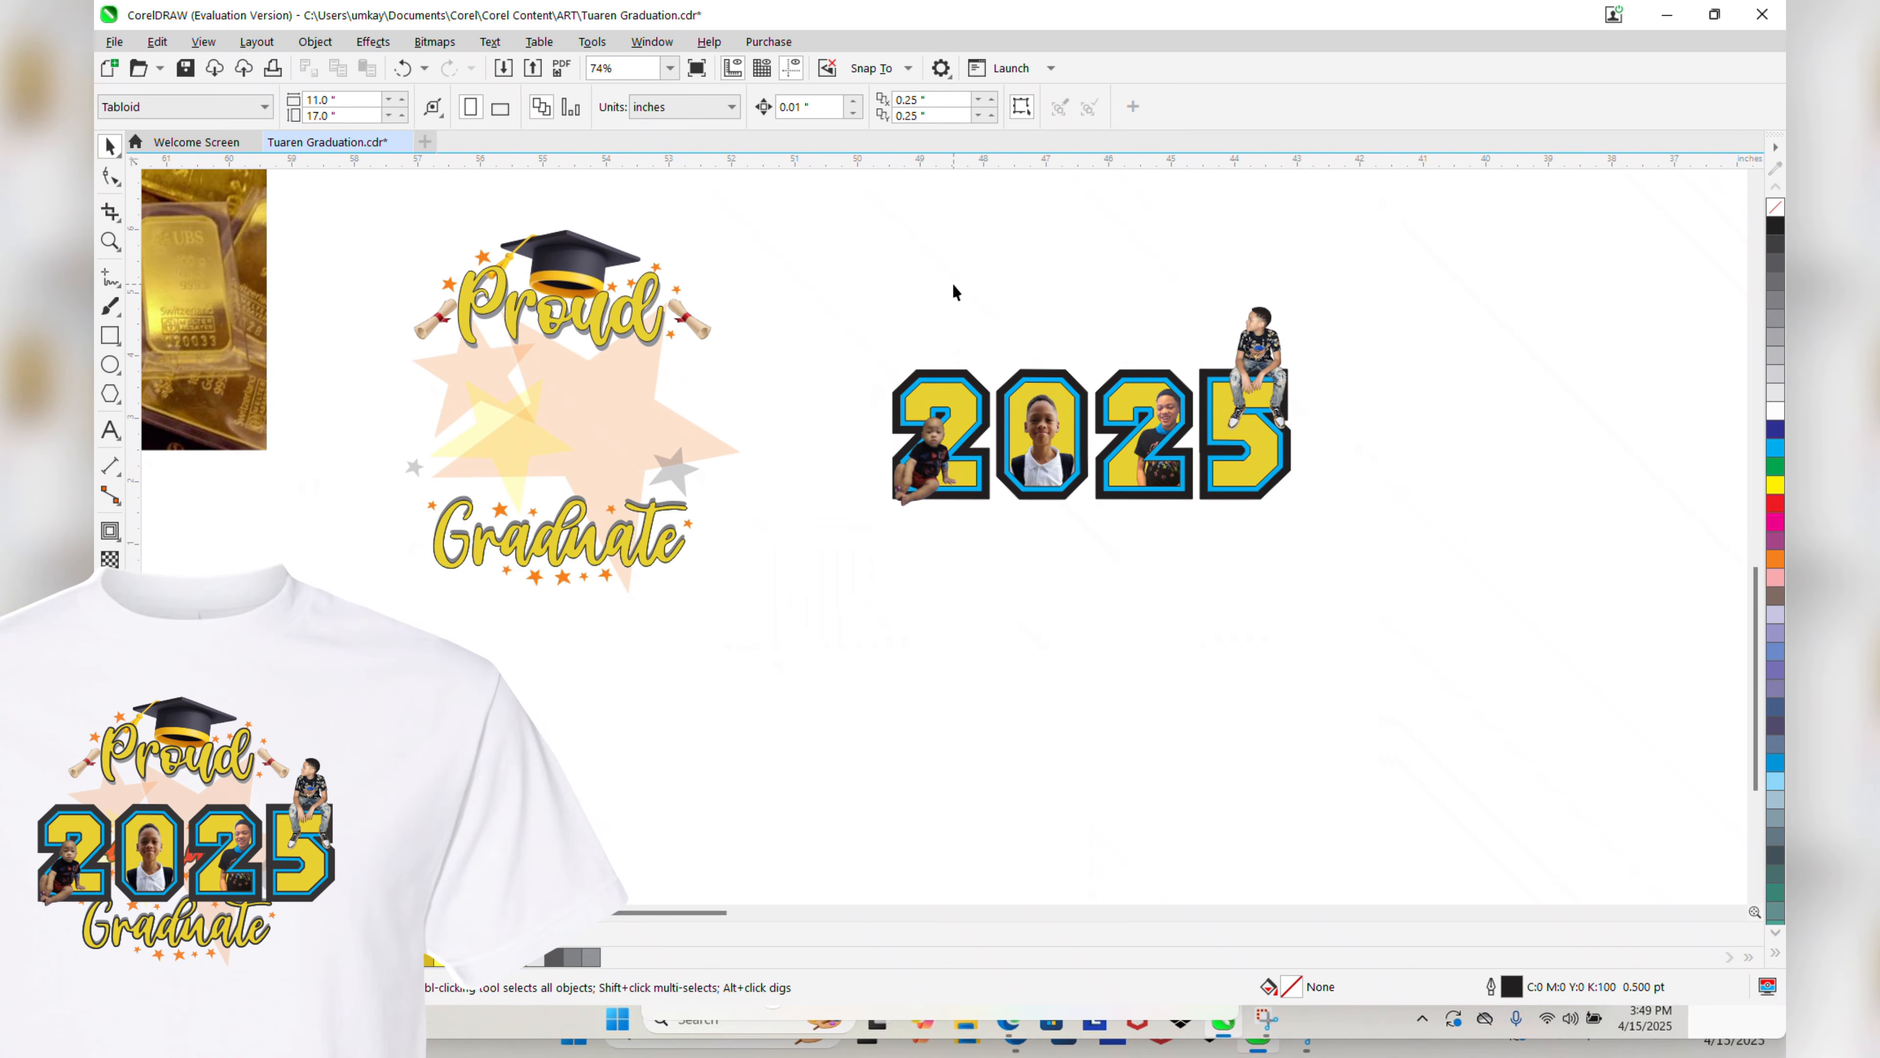
drag(807, 232, 1398, 559)
drag(1077, 420, 561, 413)
scroll(560, 413, up, 3)
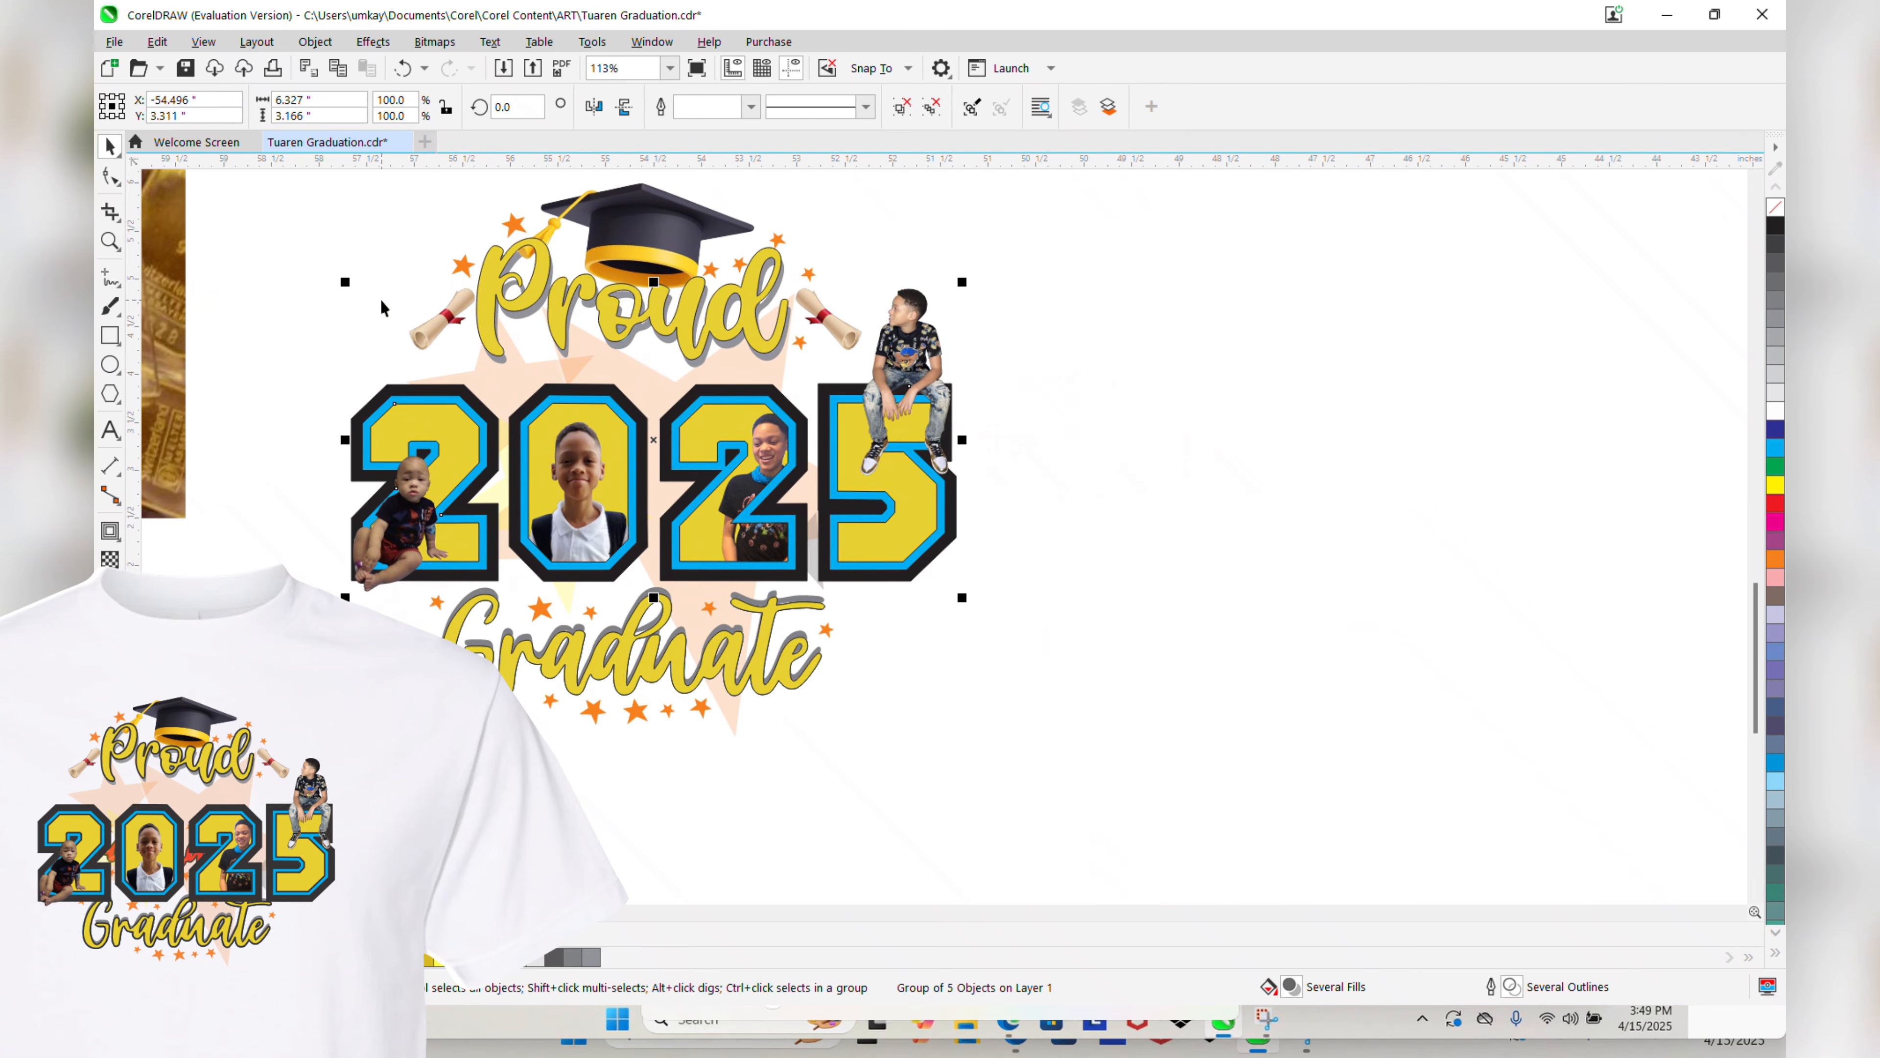
key(Left)
scroll(1209, 591, down, 2)
click(1222, 541)
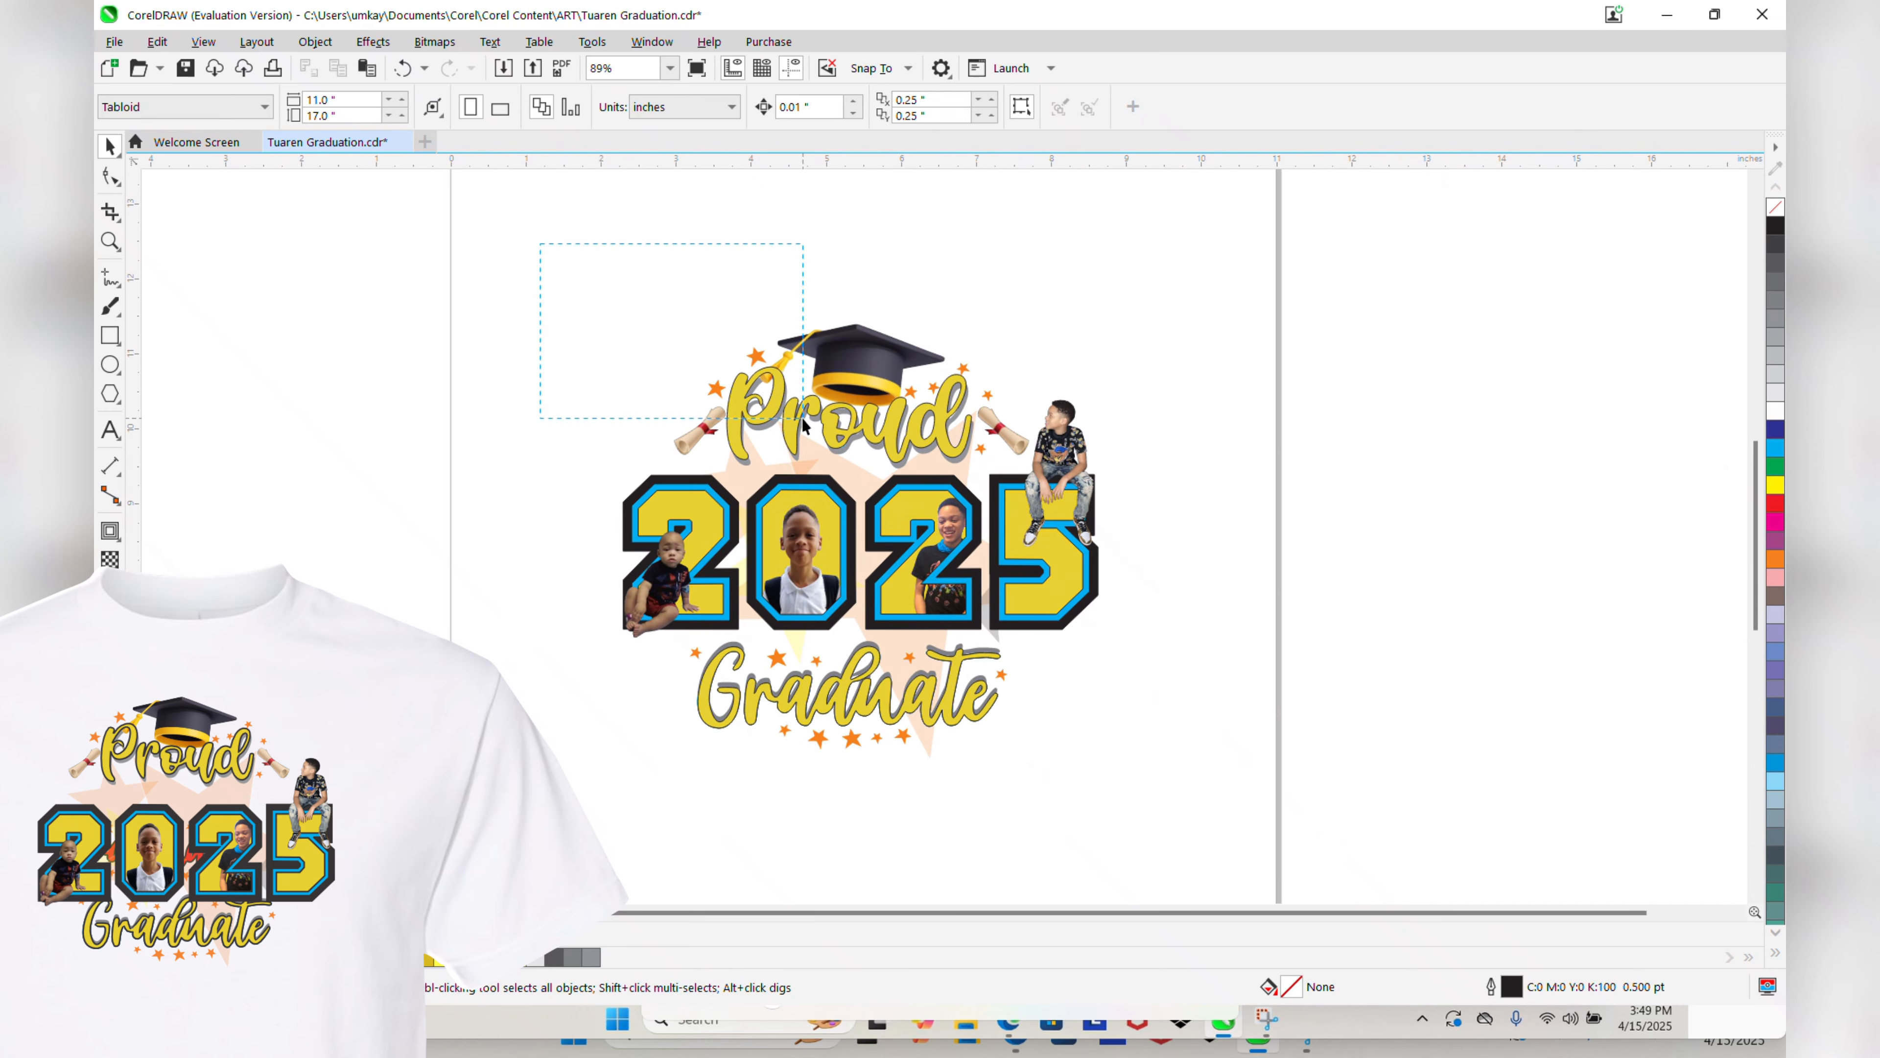
drag(805, 426, 1107, 763)
scroll(1104, 407, down, 1)
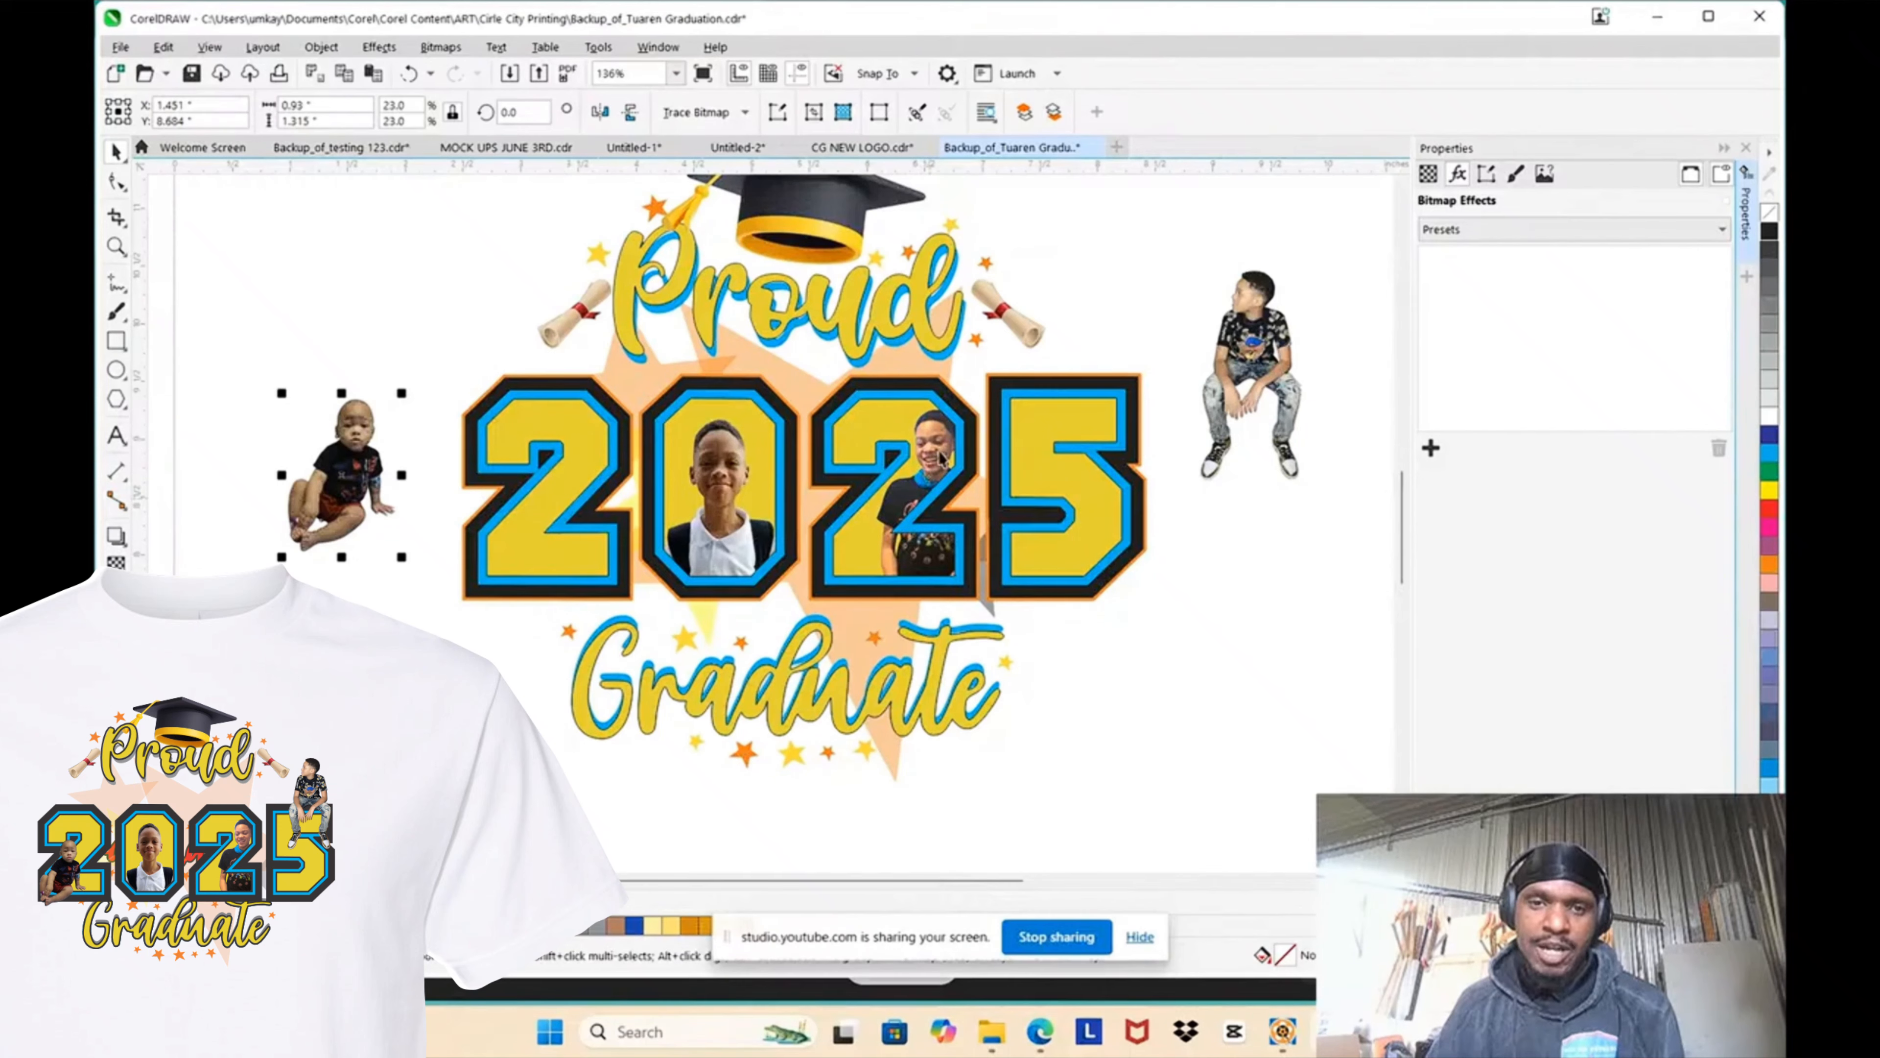
Step: Move the yellow 2025 numerals with their clipped photos out of the design to below the Graduate lettering
scroll(919, 445, up, 5)
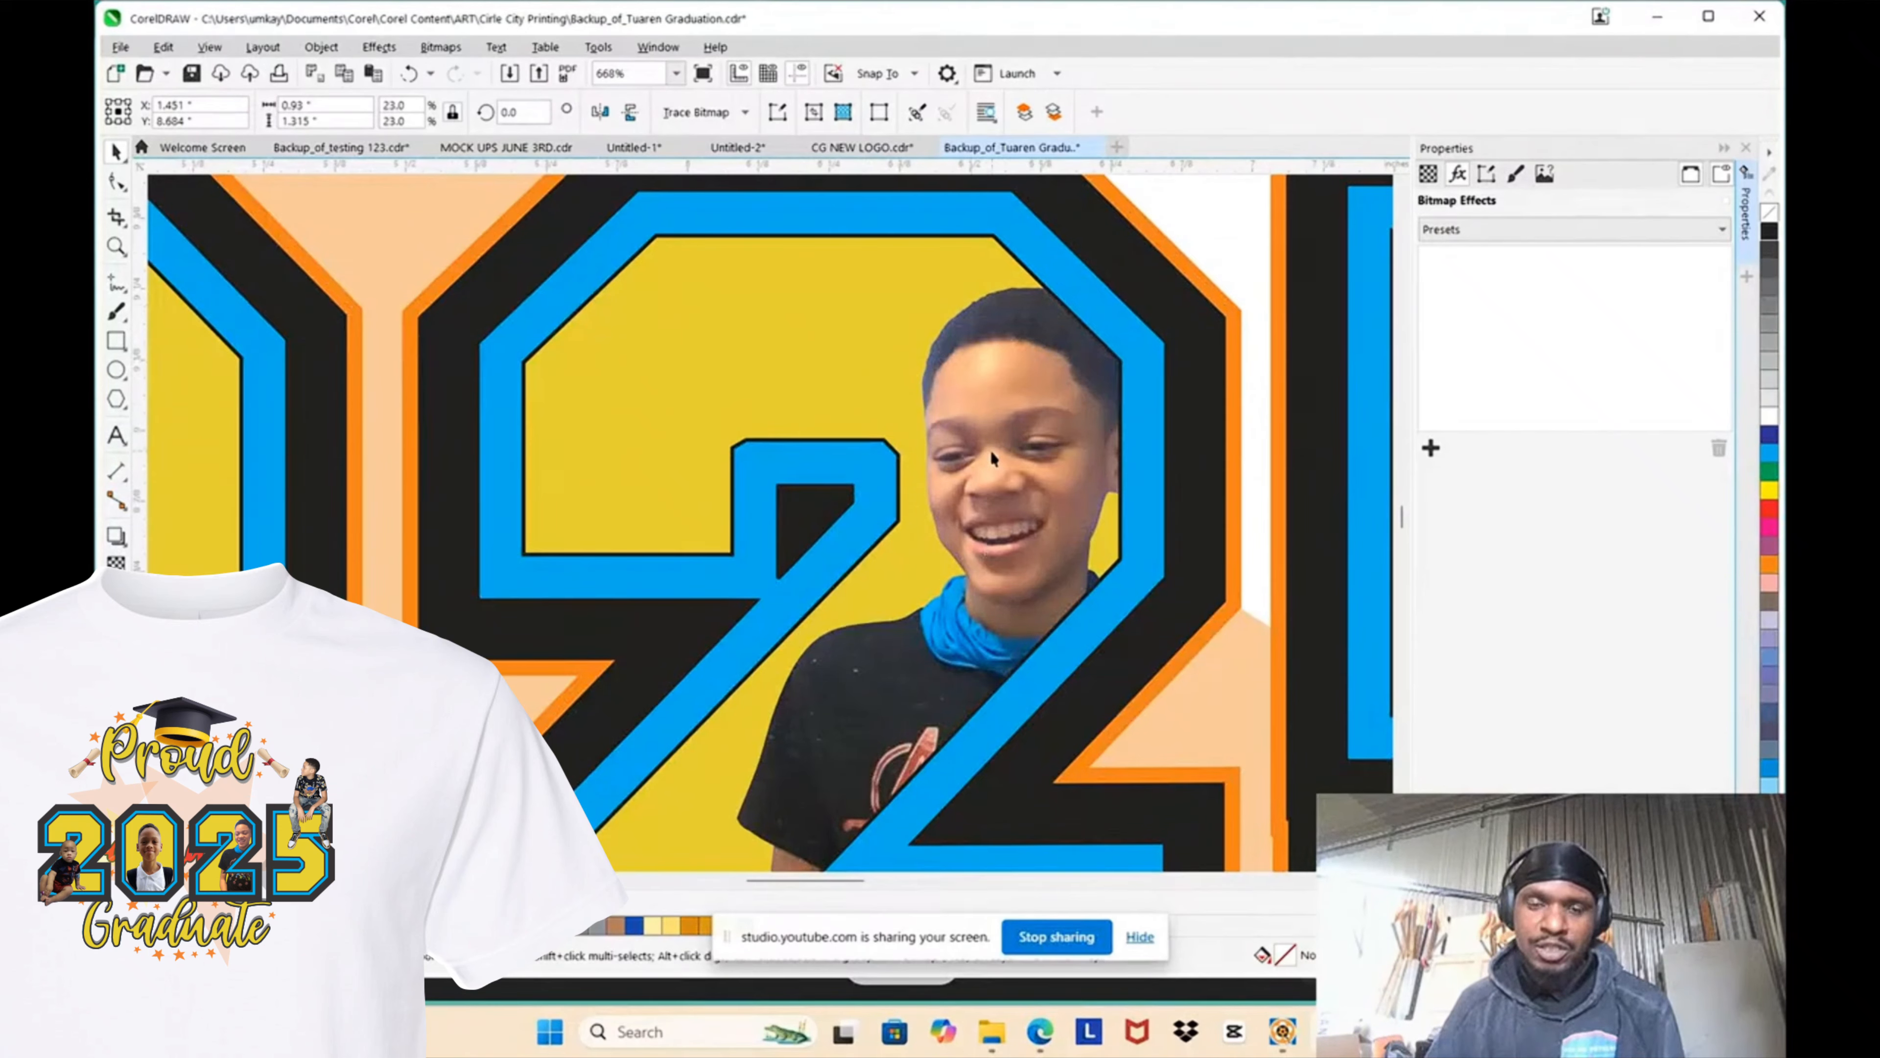
scroll(970, 426, down, 2)
scroll(968, 422, down, 6)
drag(955, 437, 955, 677)
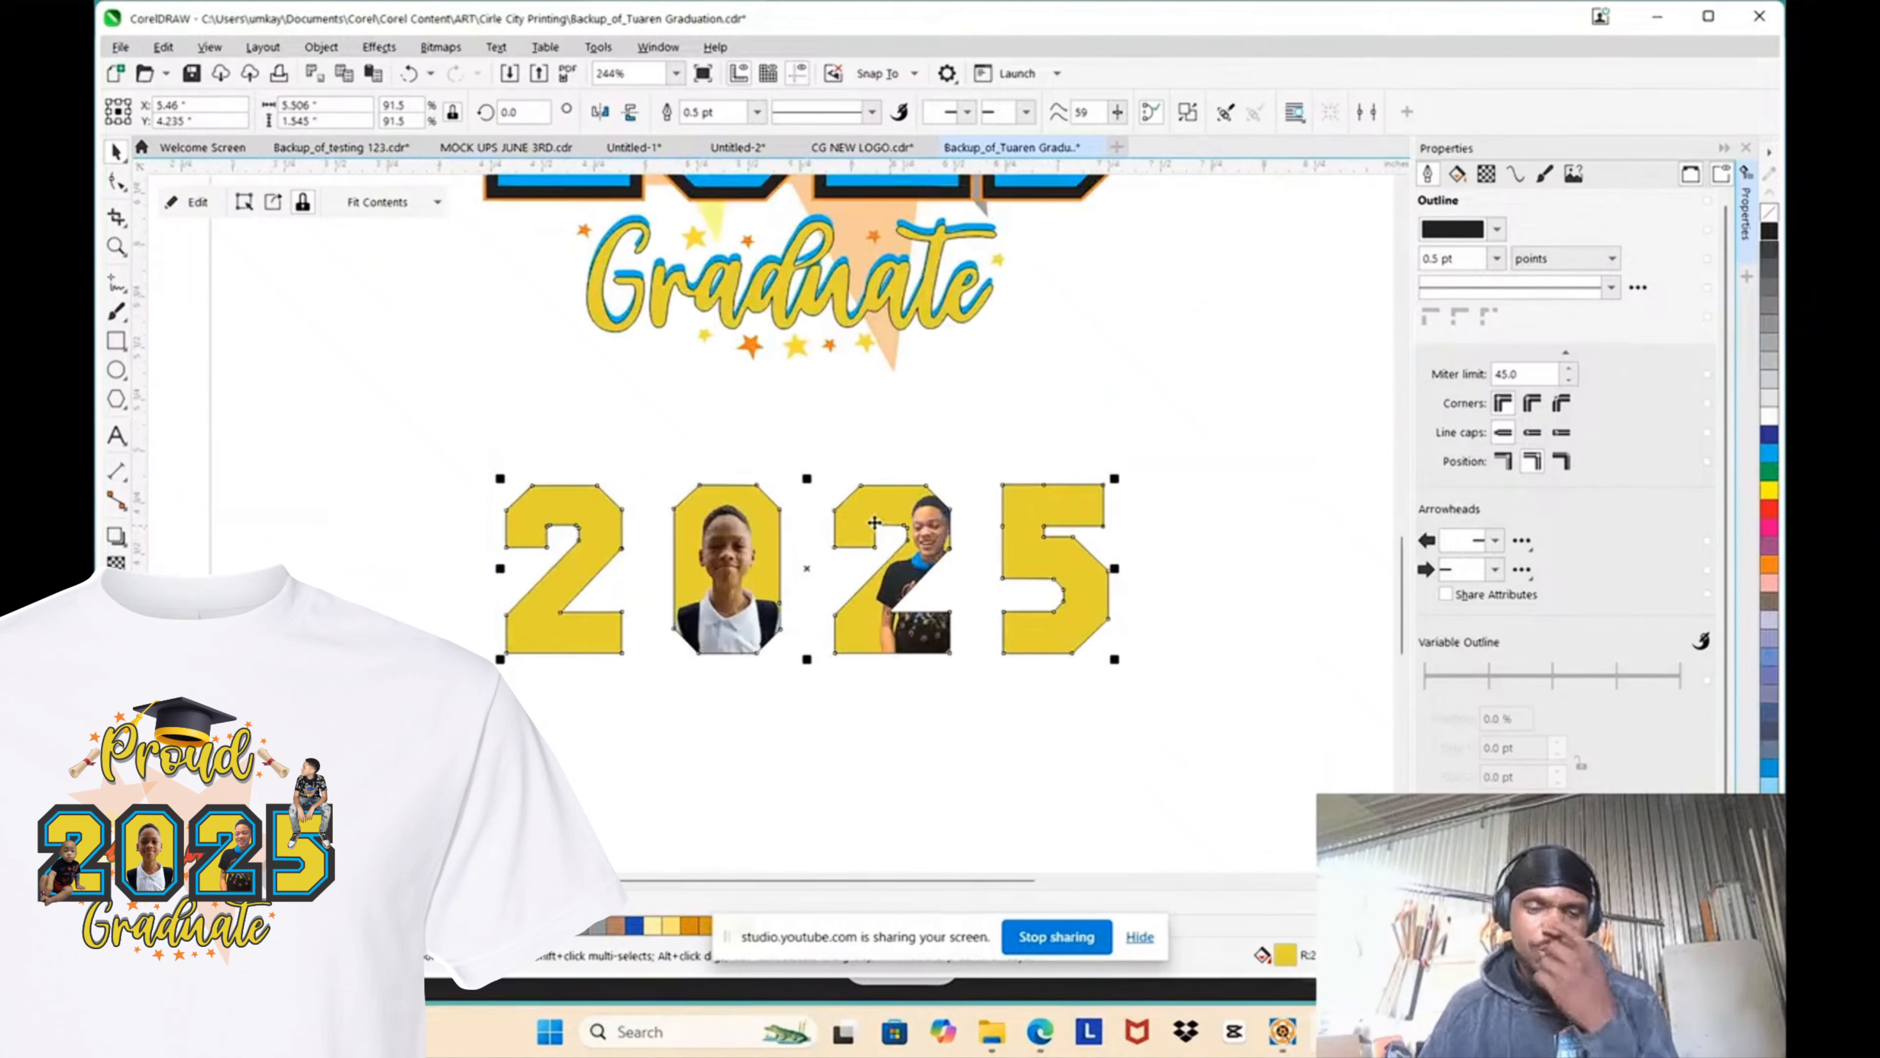
scroll(805, 437, down, 2)
scroll(806, 436, up, 2)
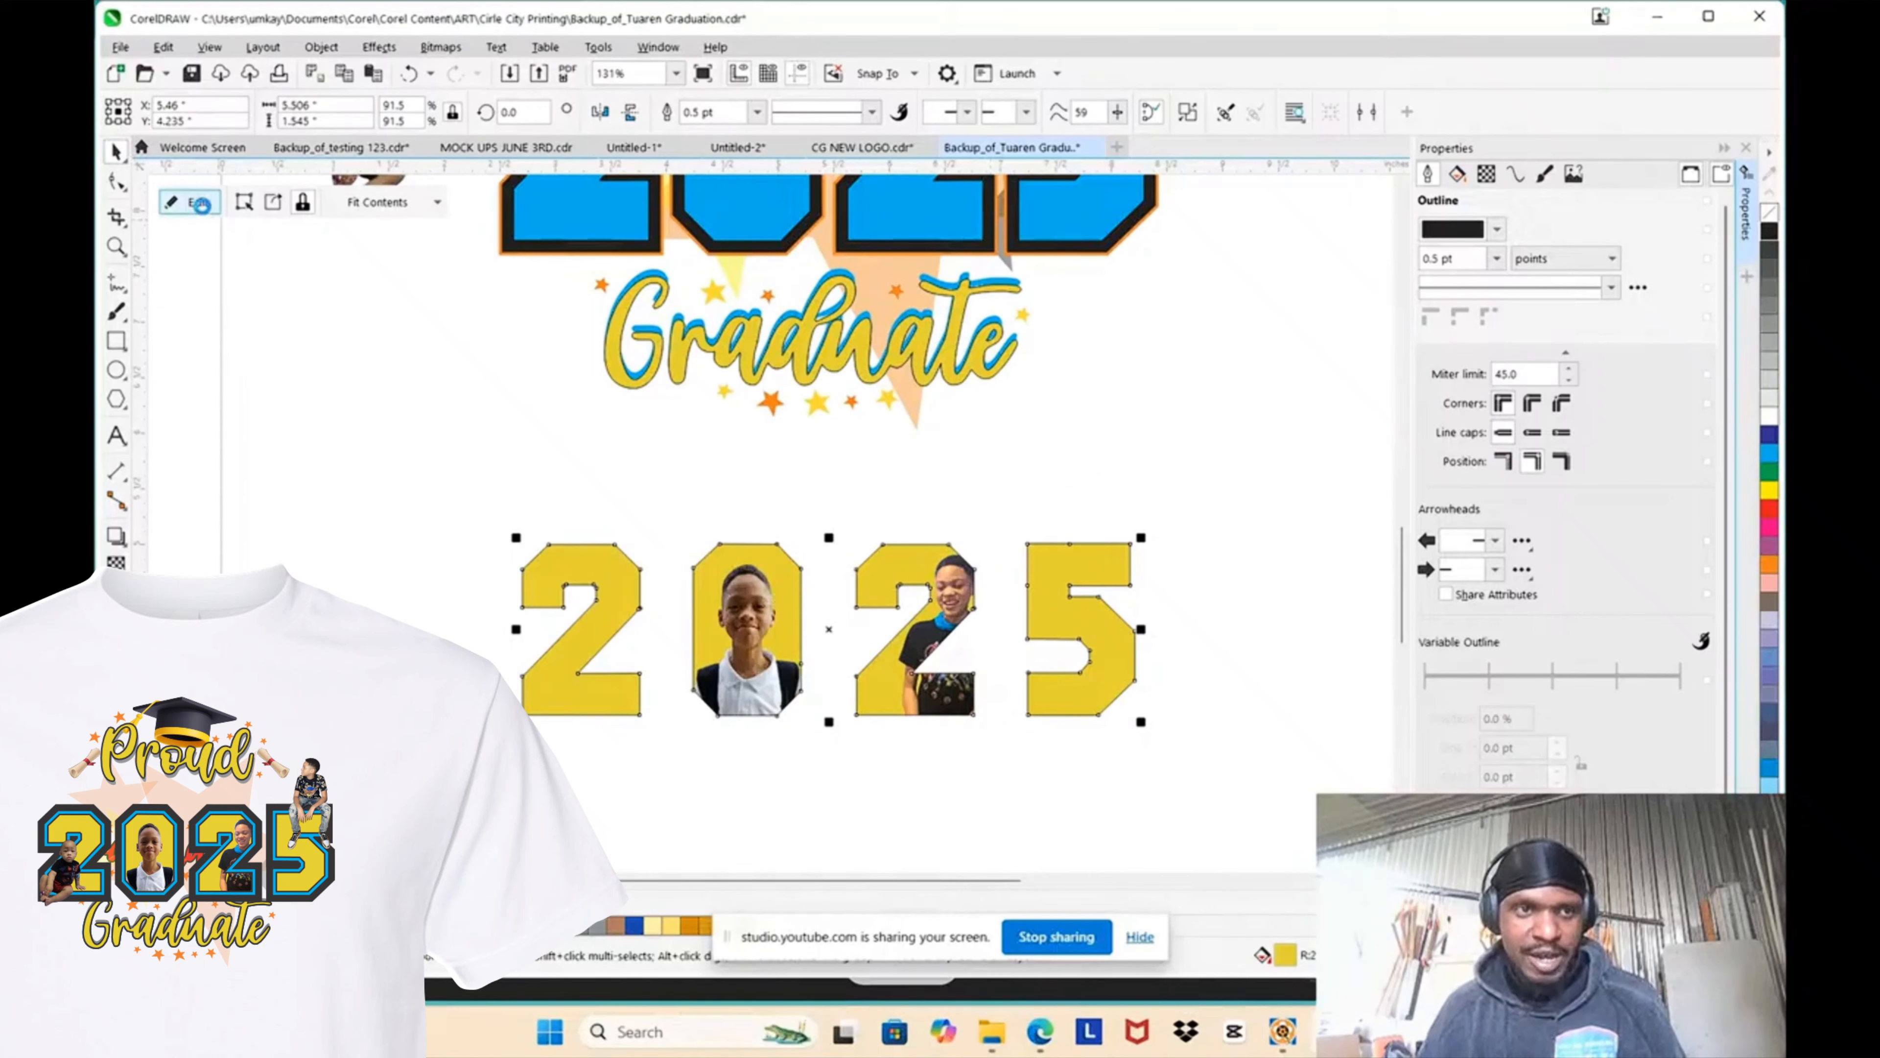
Step: Open the numerals' PowerClip contents and move the boy in the Avengers T-shirt from the second 2 towards the 5
click(199, 203)
scroll(895, 705, up, 2)
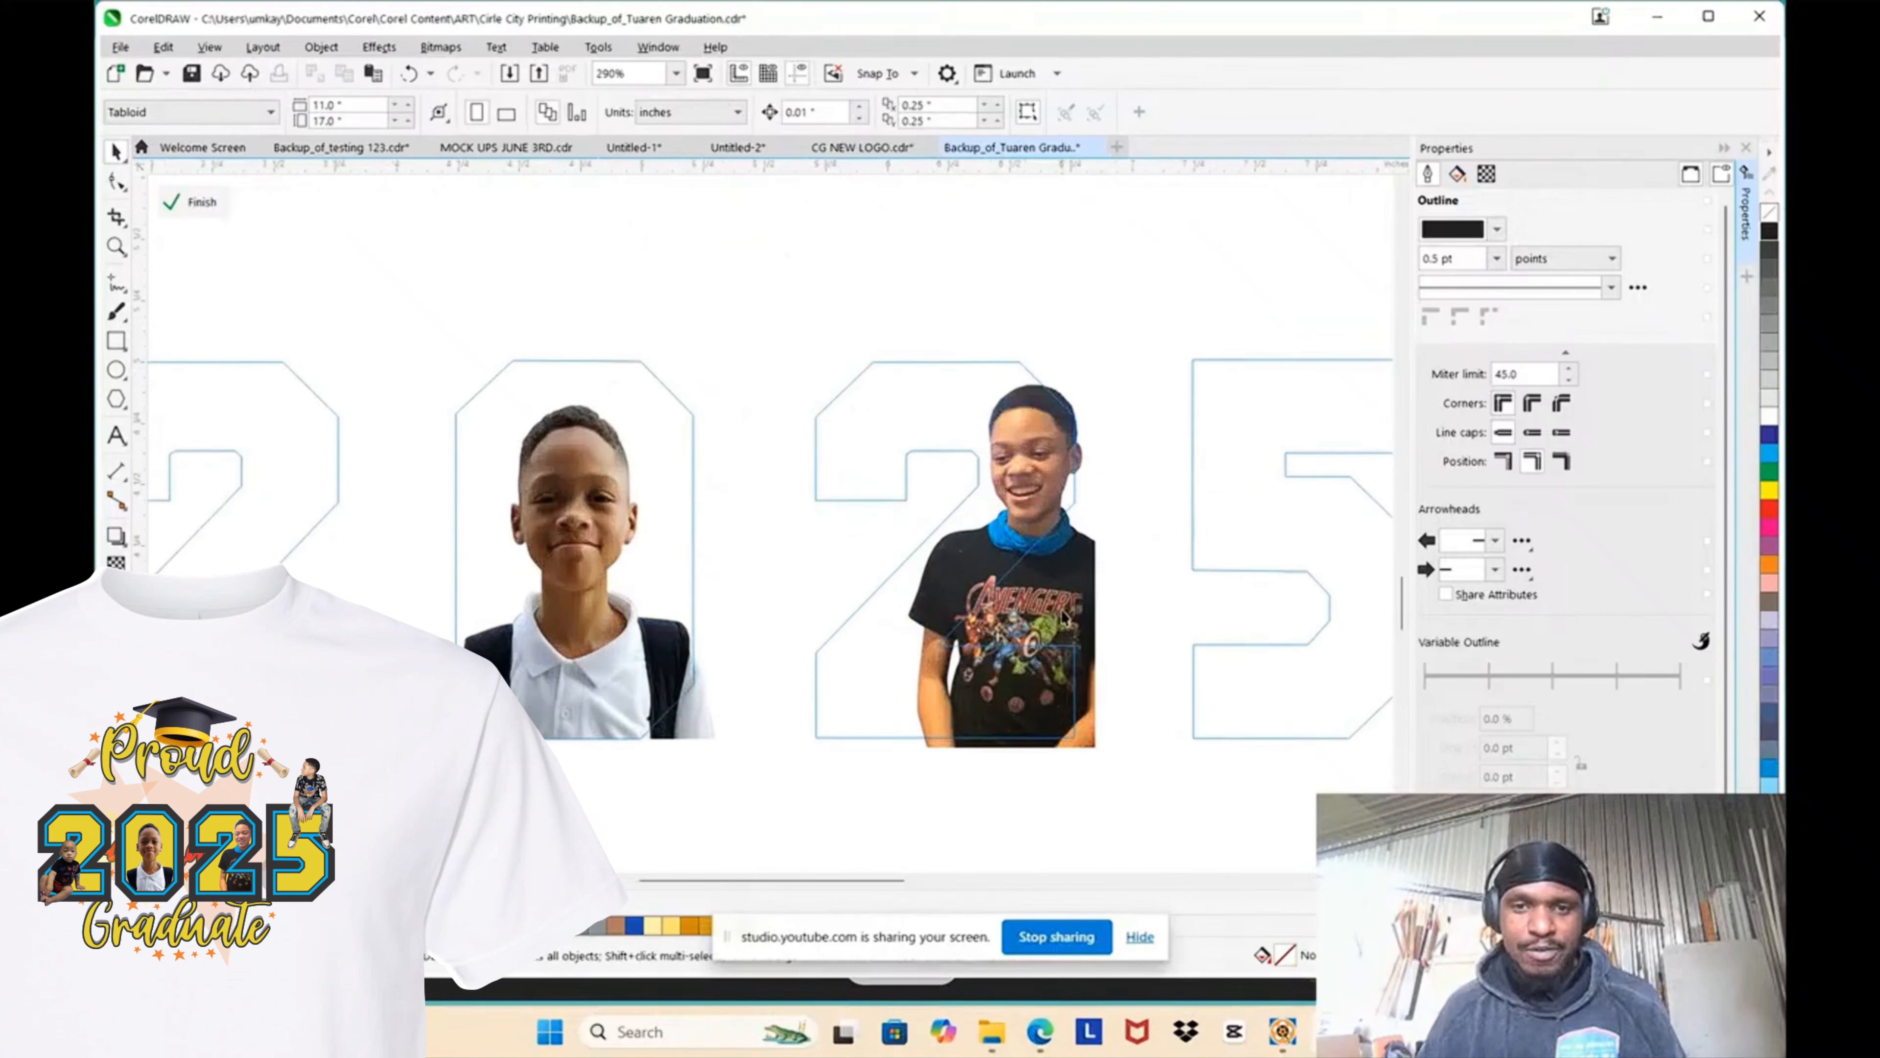
drag(1025, 585, 1191, 476)
drag(545, 484, 412, 302)
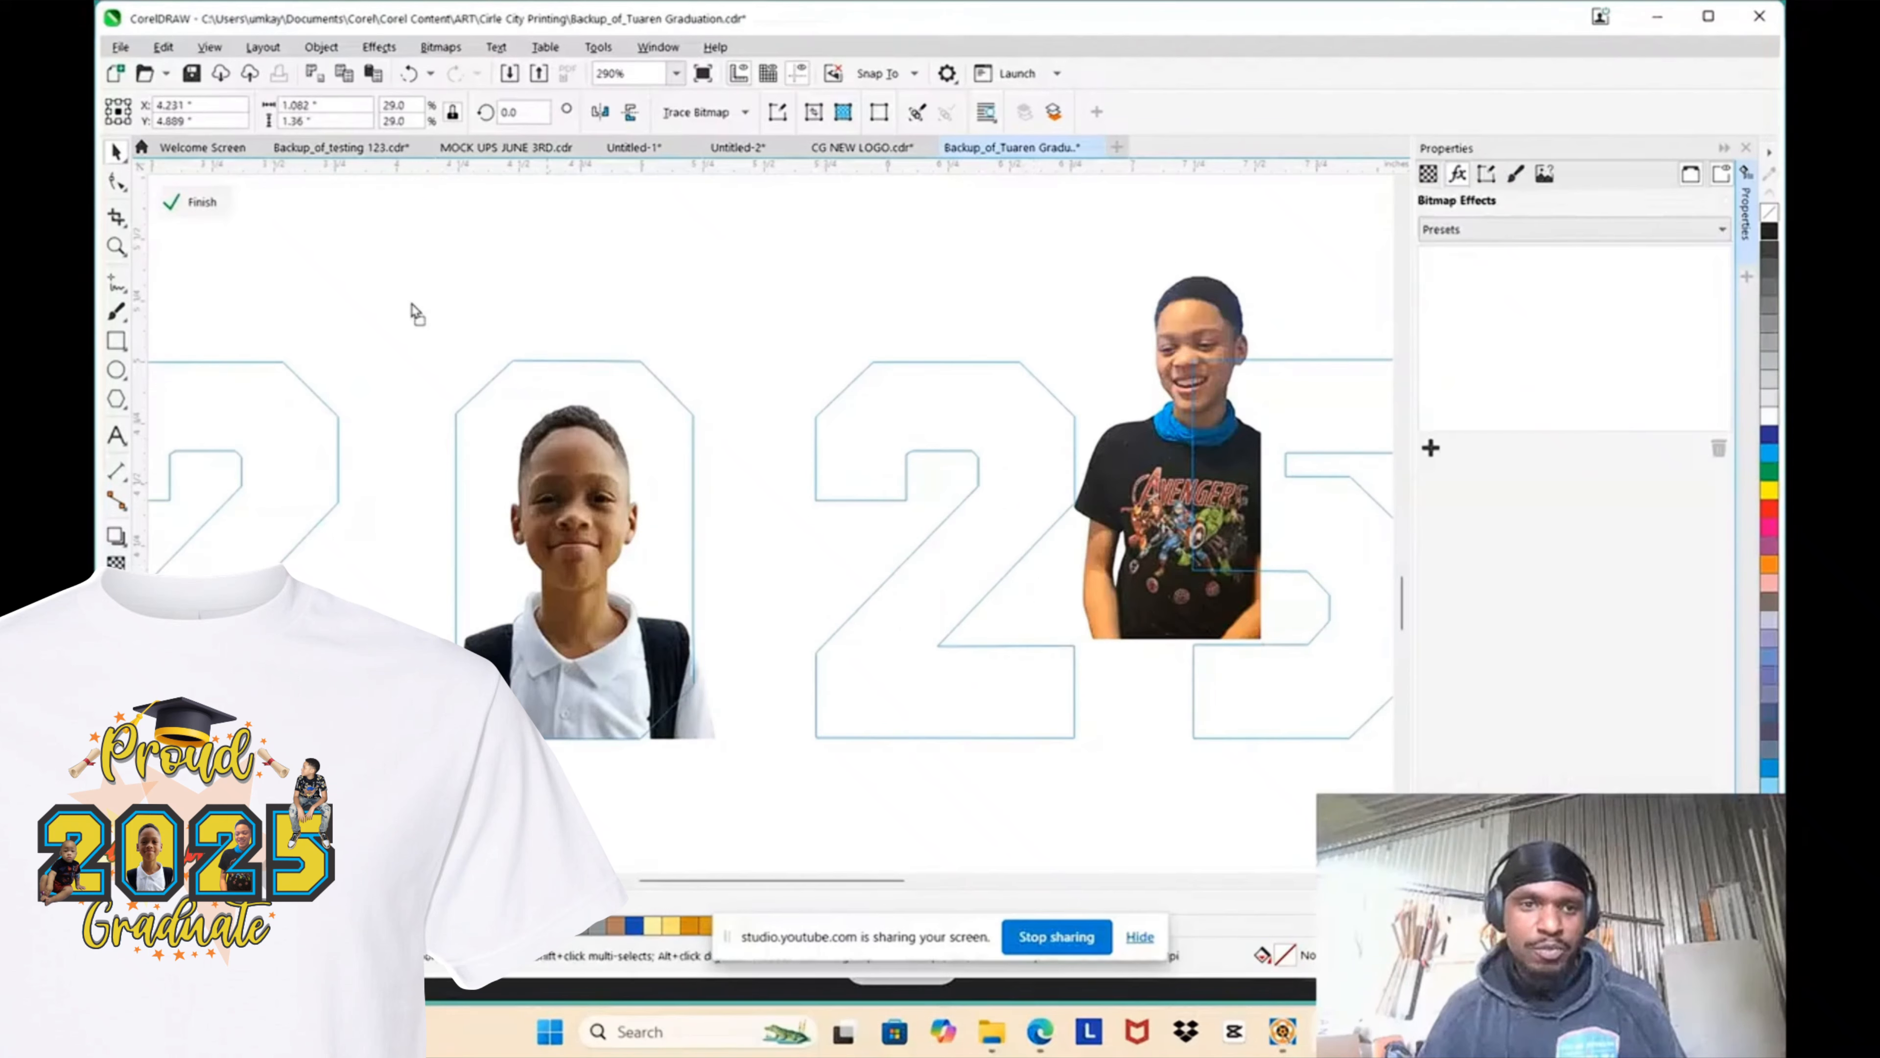
key(ctrl+z)
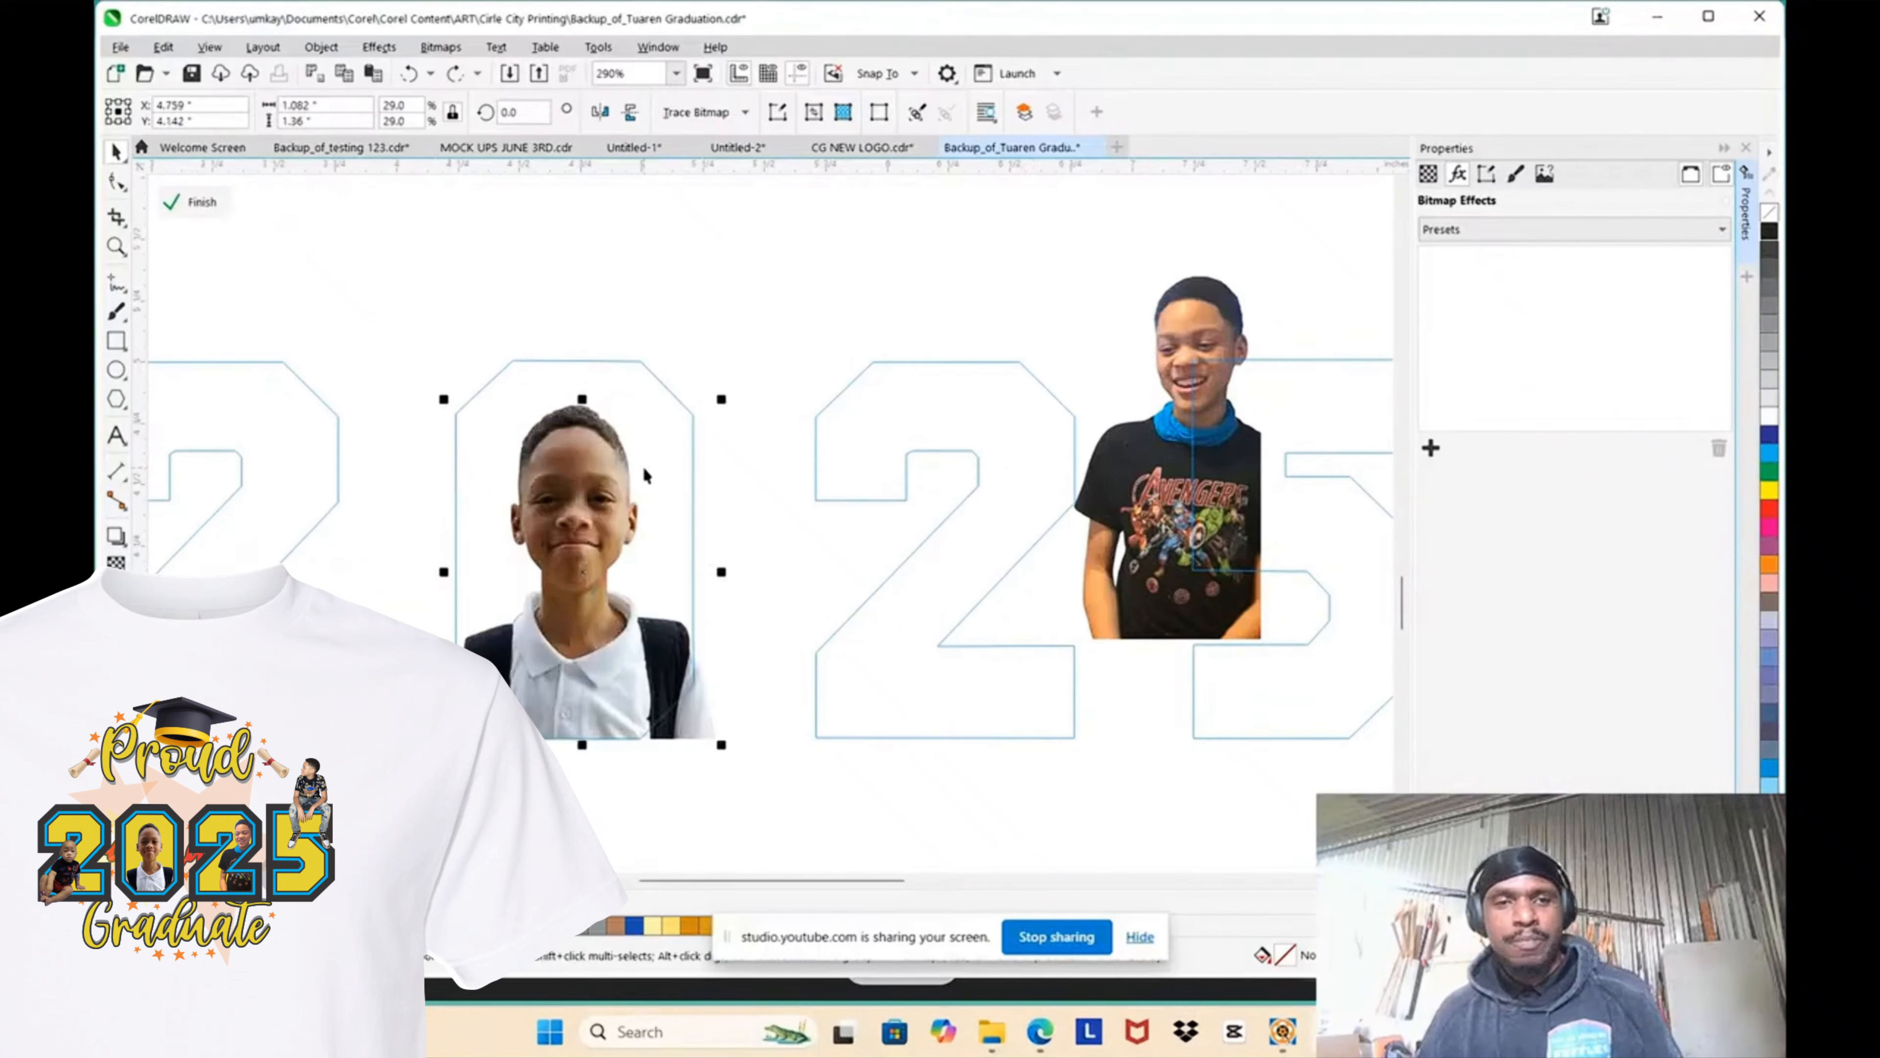
Step: Enlarge the white-shirted boy and move him to the first 2, position the other boy over the 5, and finish editing the clip
drag(725, 399, 777, 365)
drag(599, 453, 293, 441)
drag(1179, 346, 1253, 400)
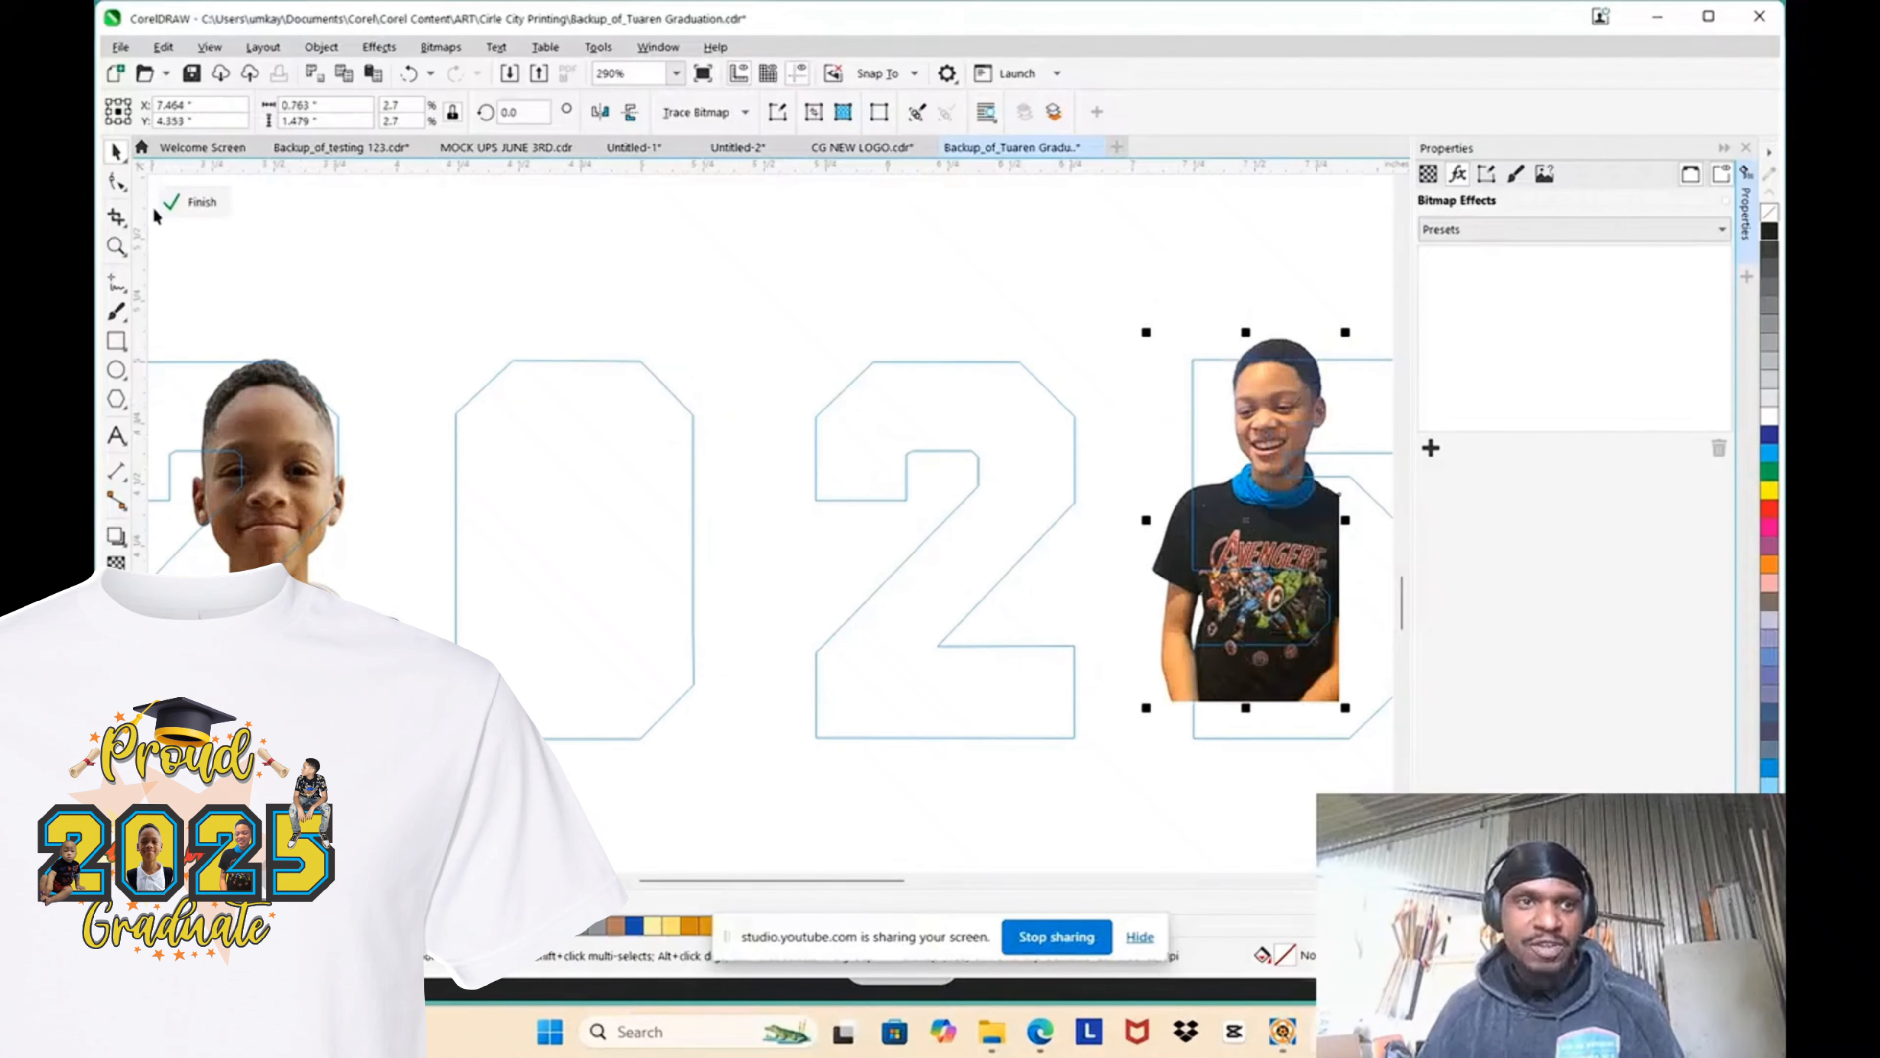
click(171, 205)
scroll(918, 459, down, 2)
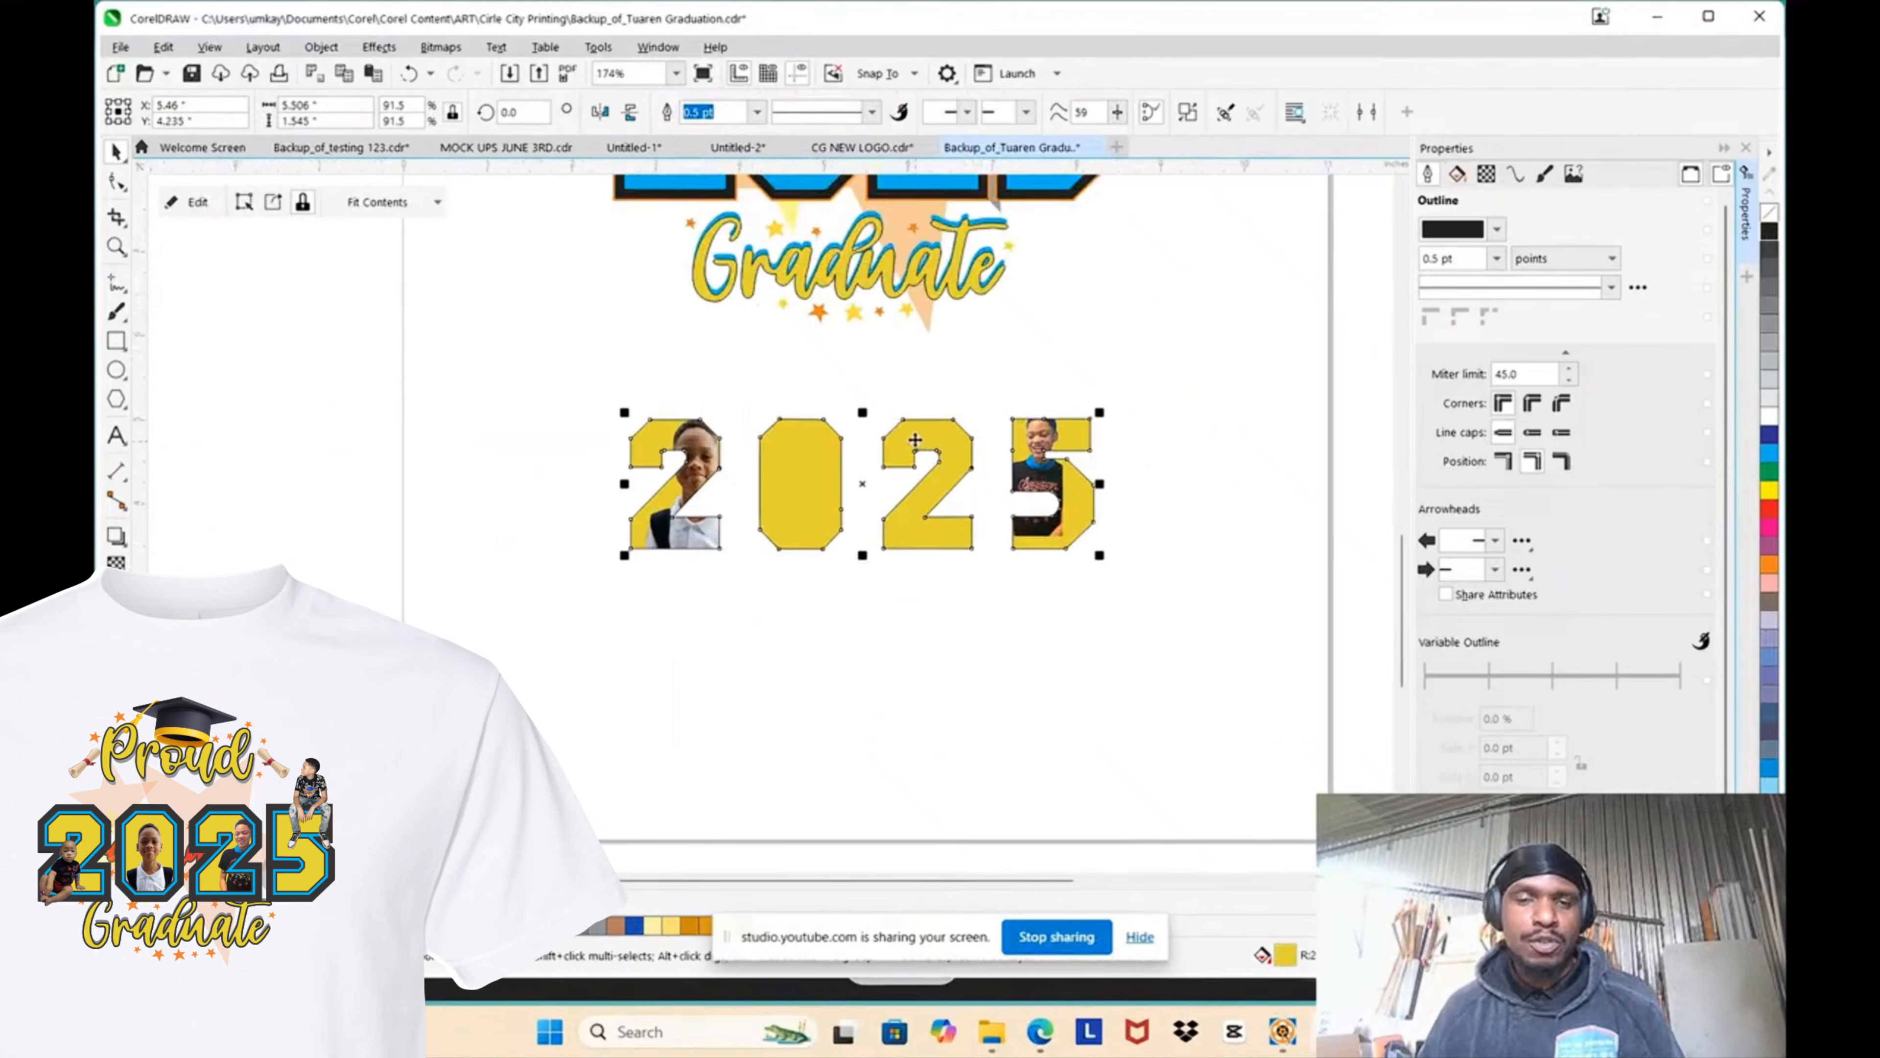
Step: Try deleting all nodes of the second 2 with the Shape tool, and undo the deletion
click(1079, 345)
scroll(1031, 434, up, 2)
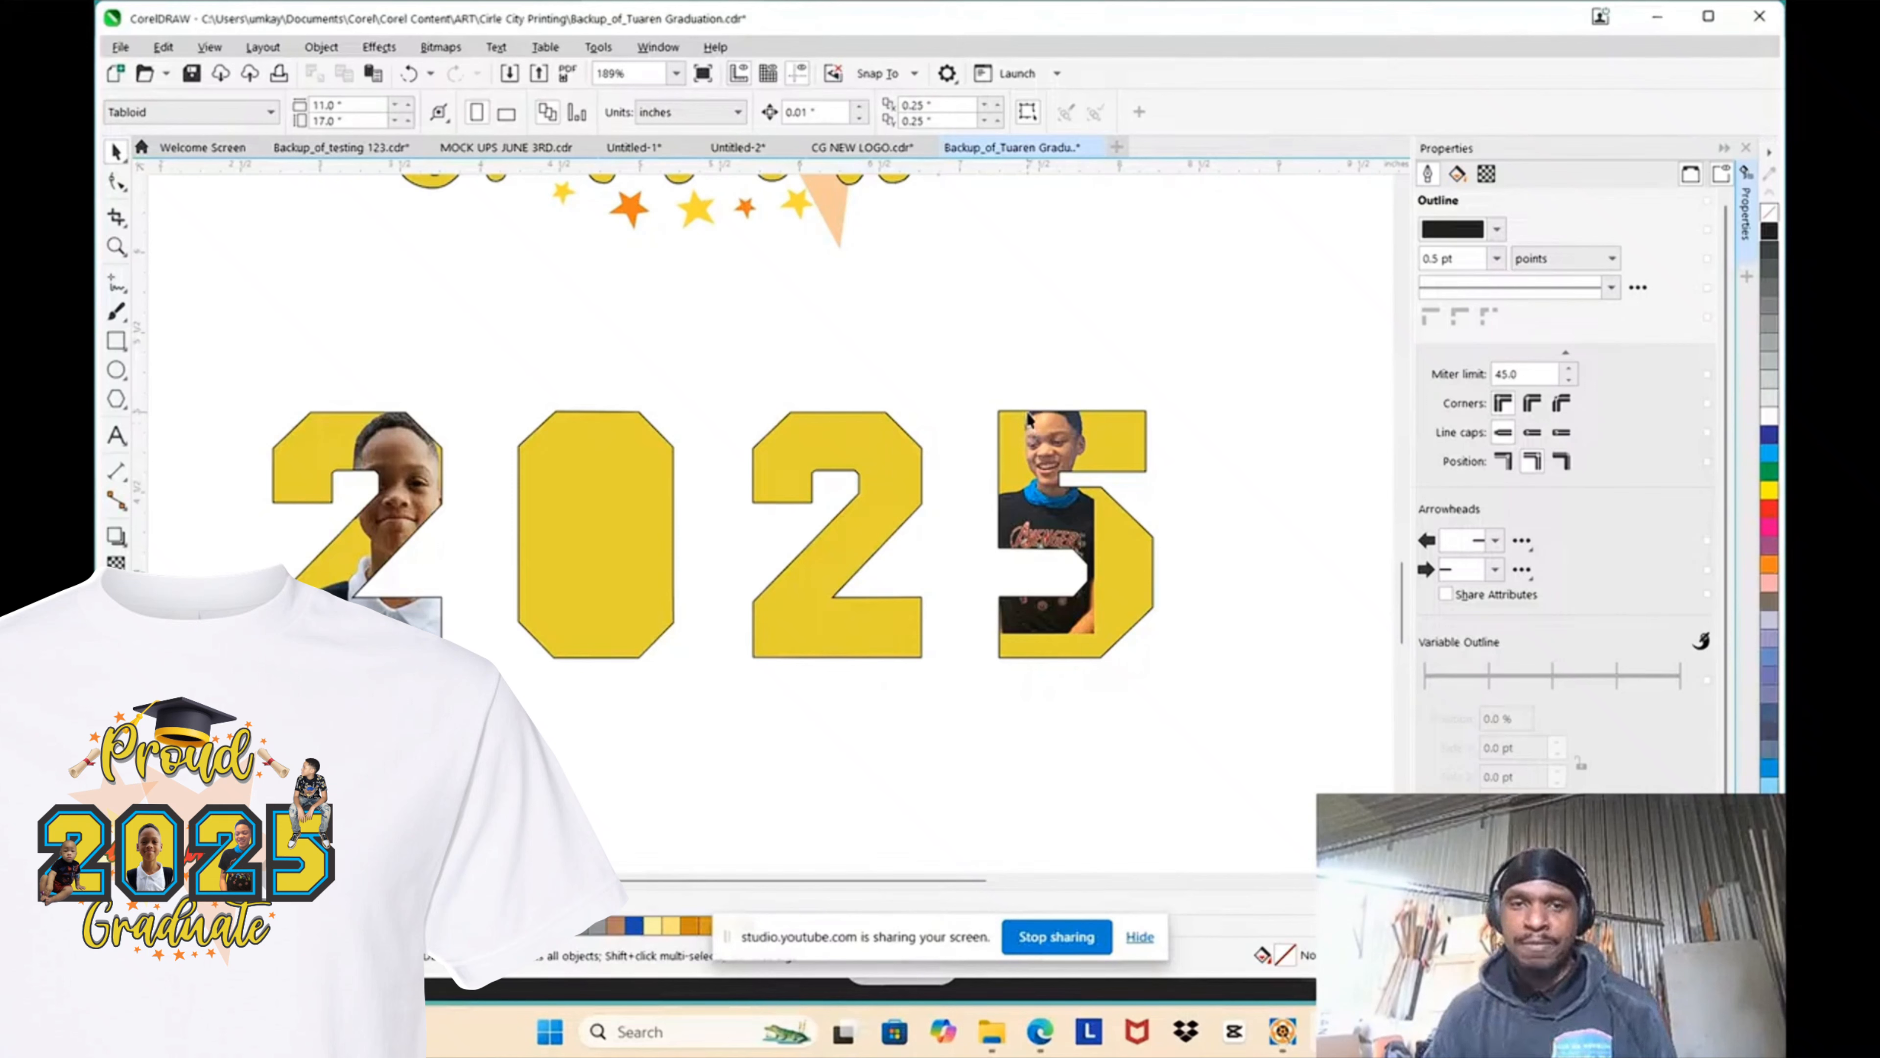
click(903, 525)
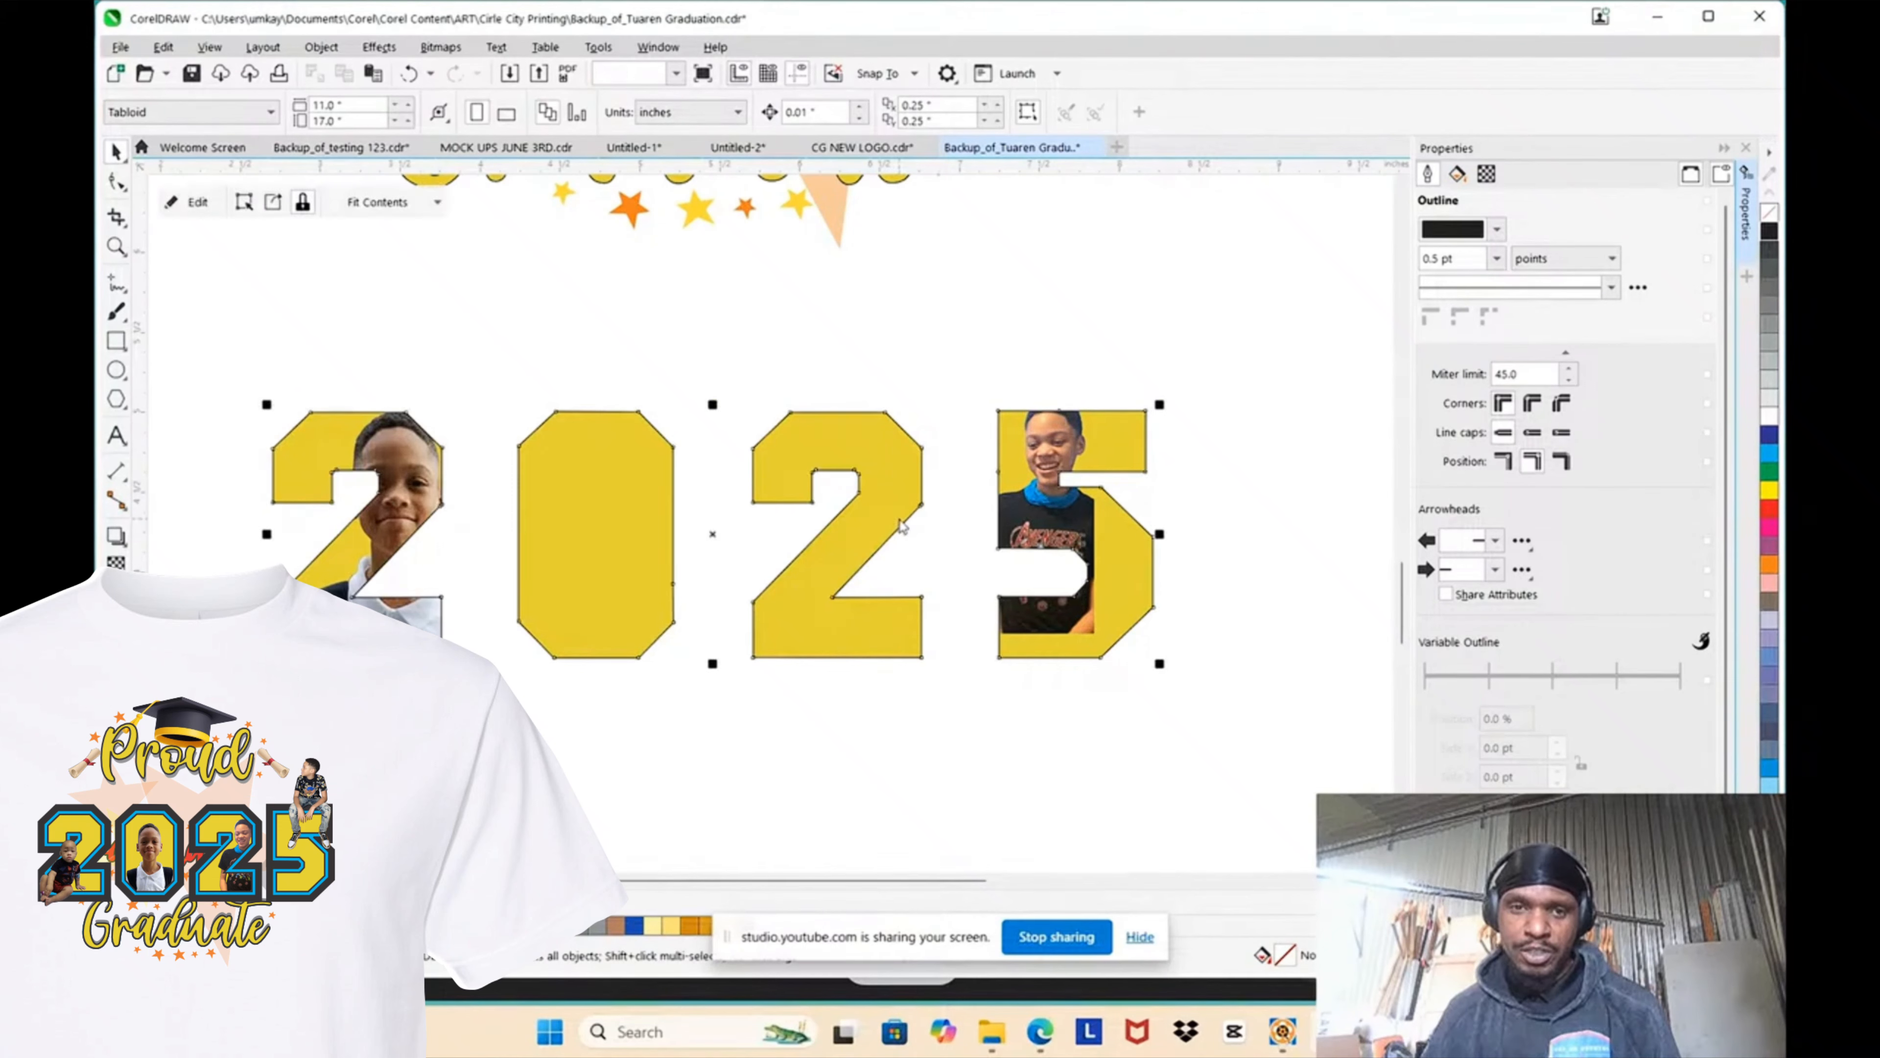
key(F10)
drag(735, 377, 933, 723)
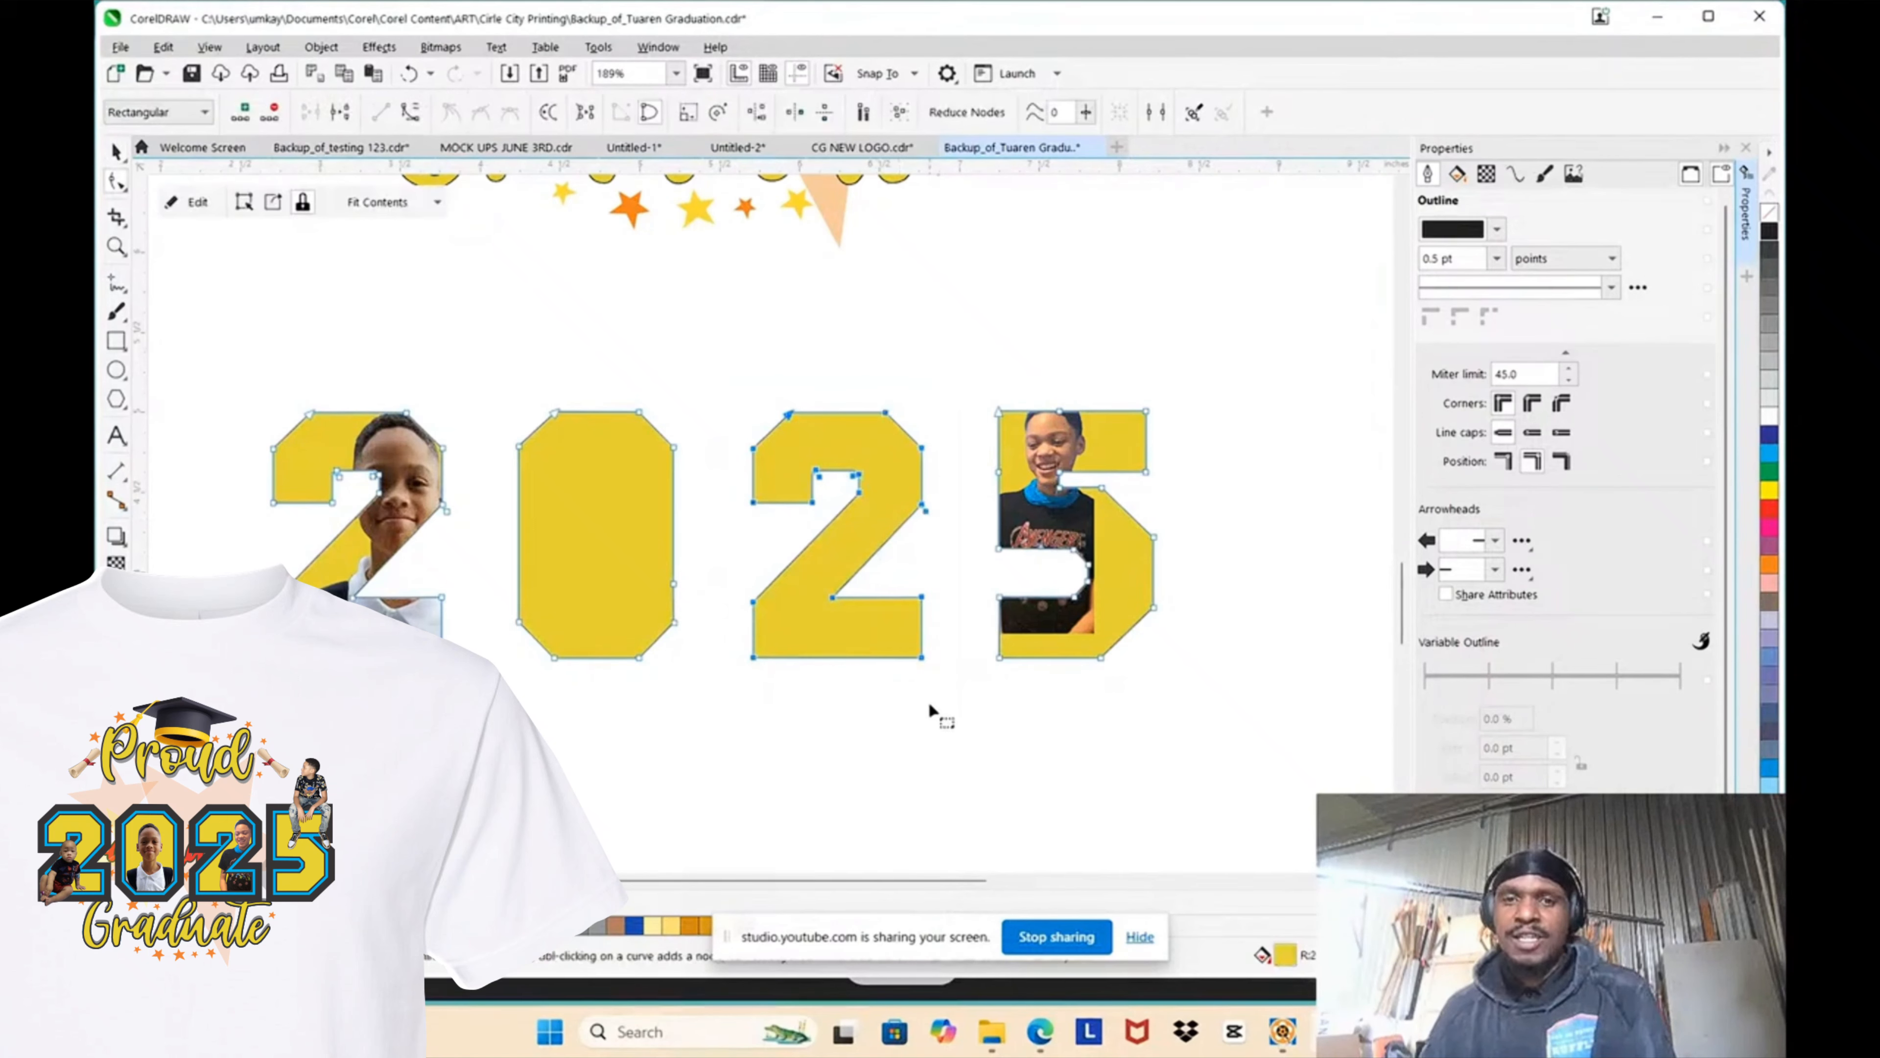
key(Delete)
scroll(1081, 426, up, 2)
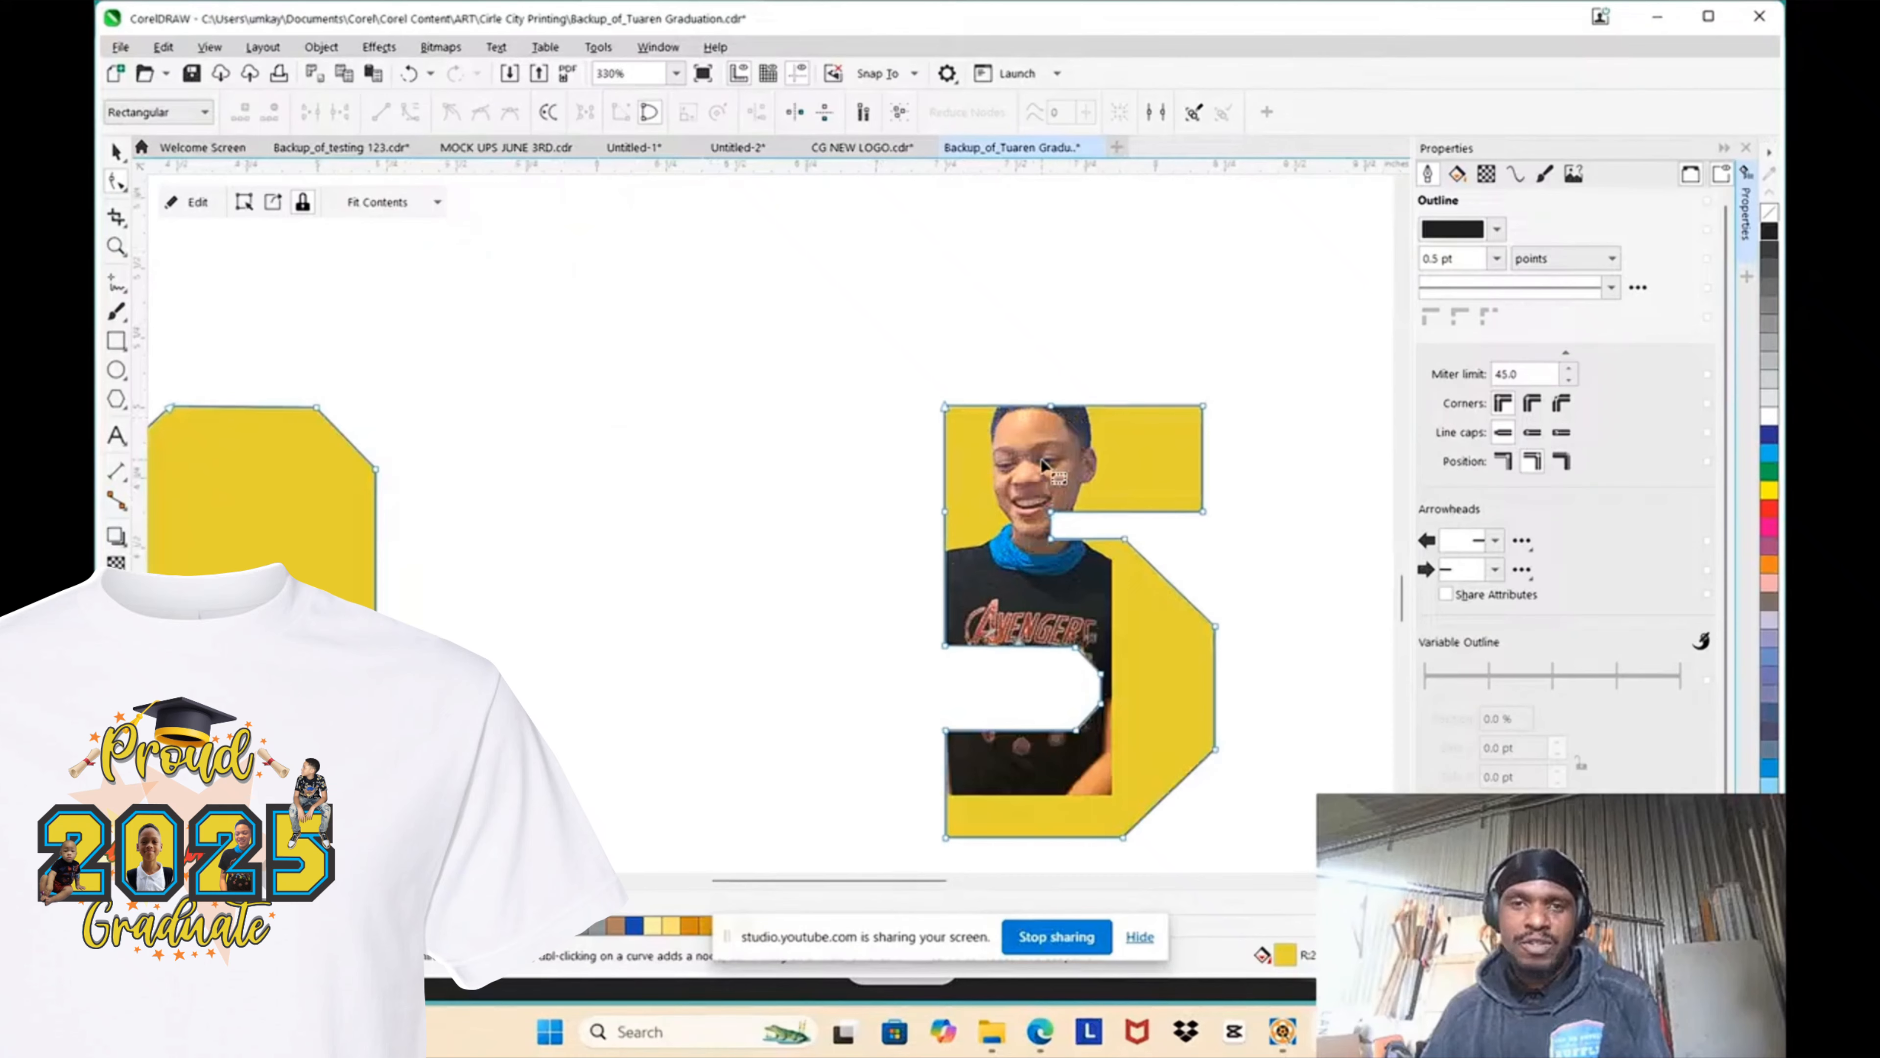
scroll(1044, 481, down, 2)
key(ctrl+z)
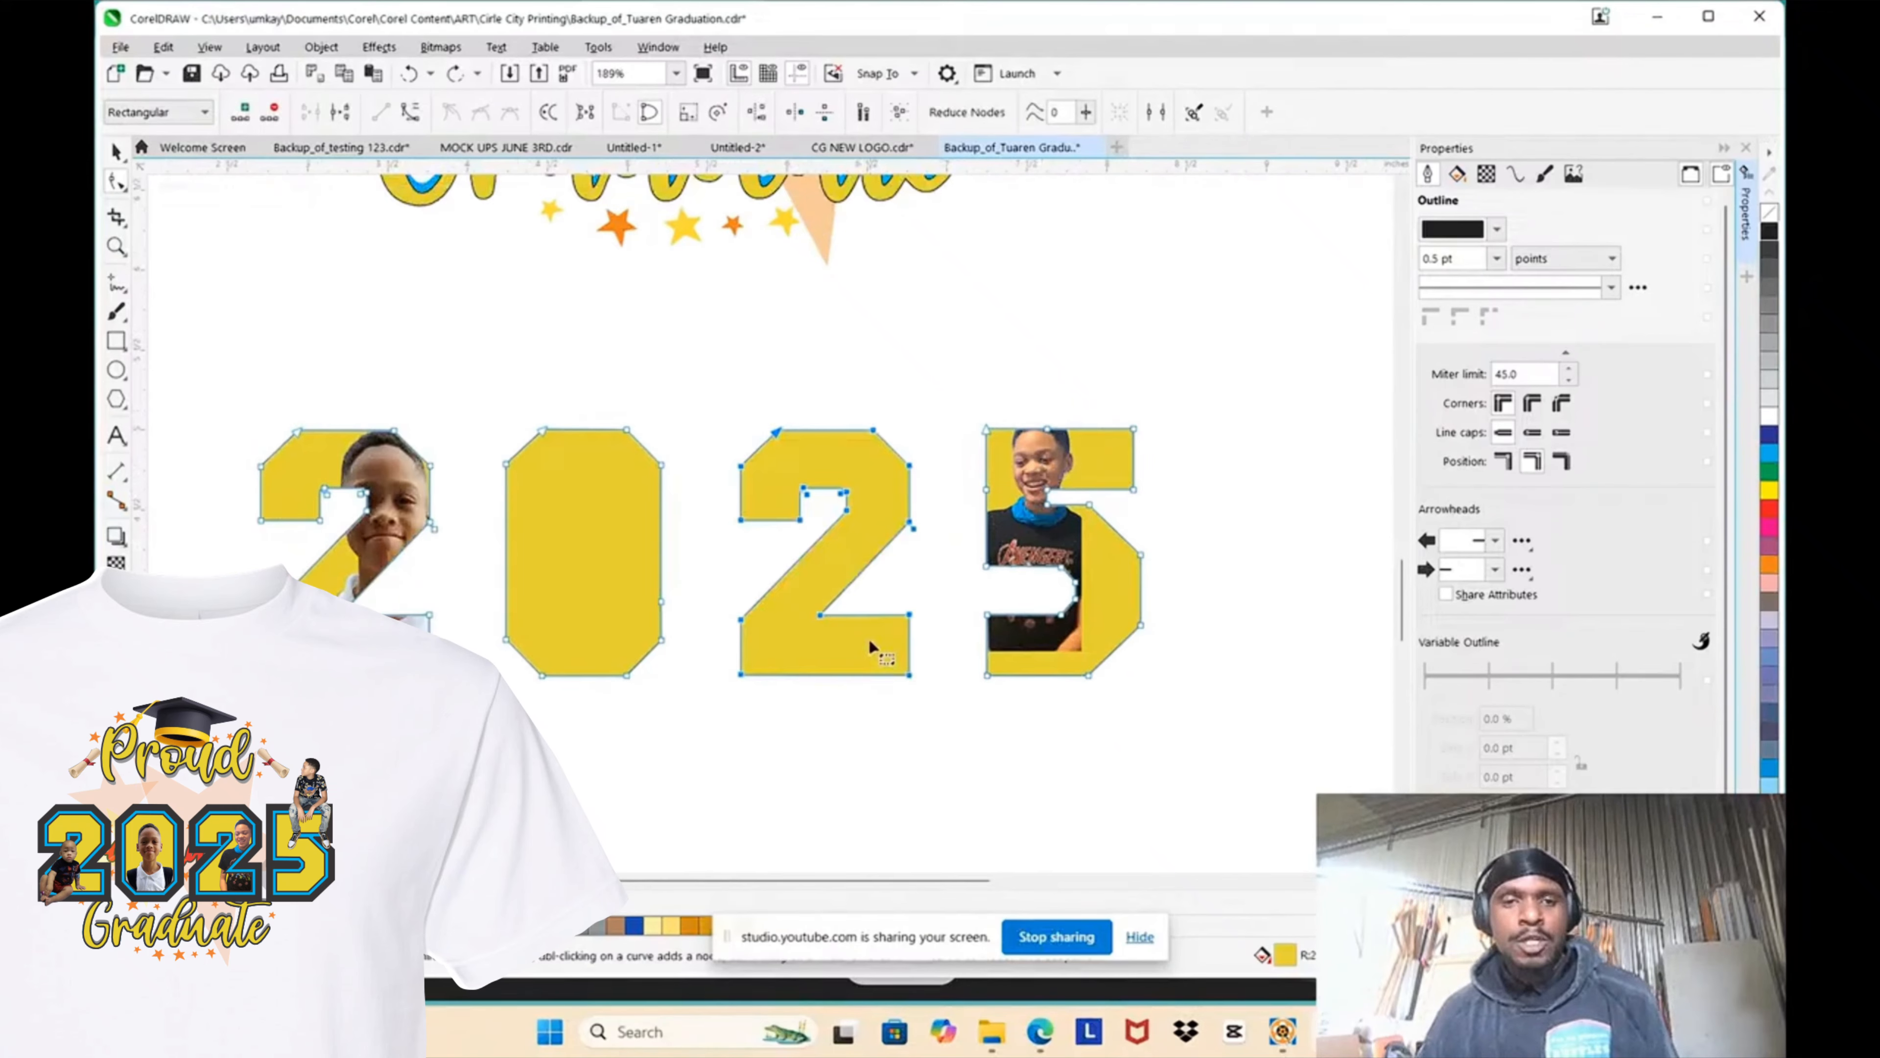
click(117, 151)
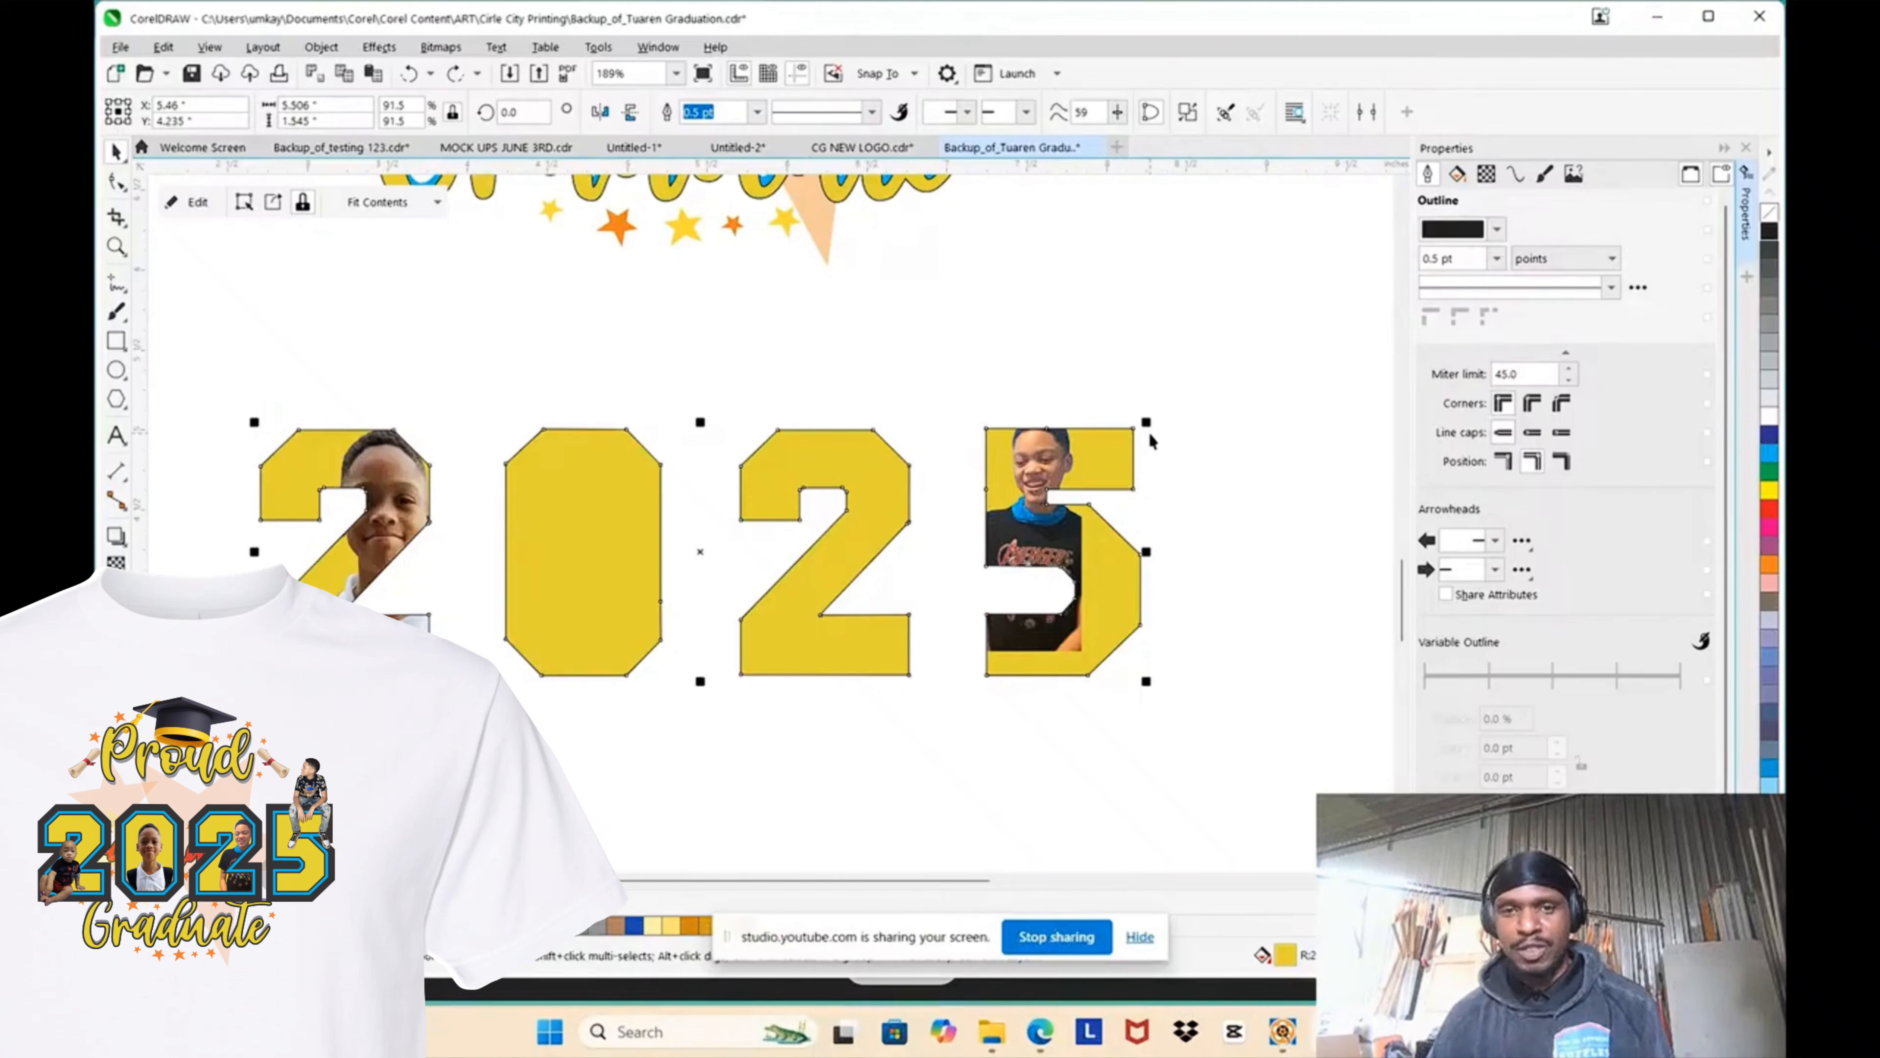
Step: Try converting the clipped 2025 numerals to a black-and-white bitmap, and undo the conversion
click(453, 50)
click(1178, 403)
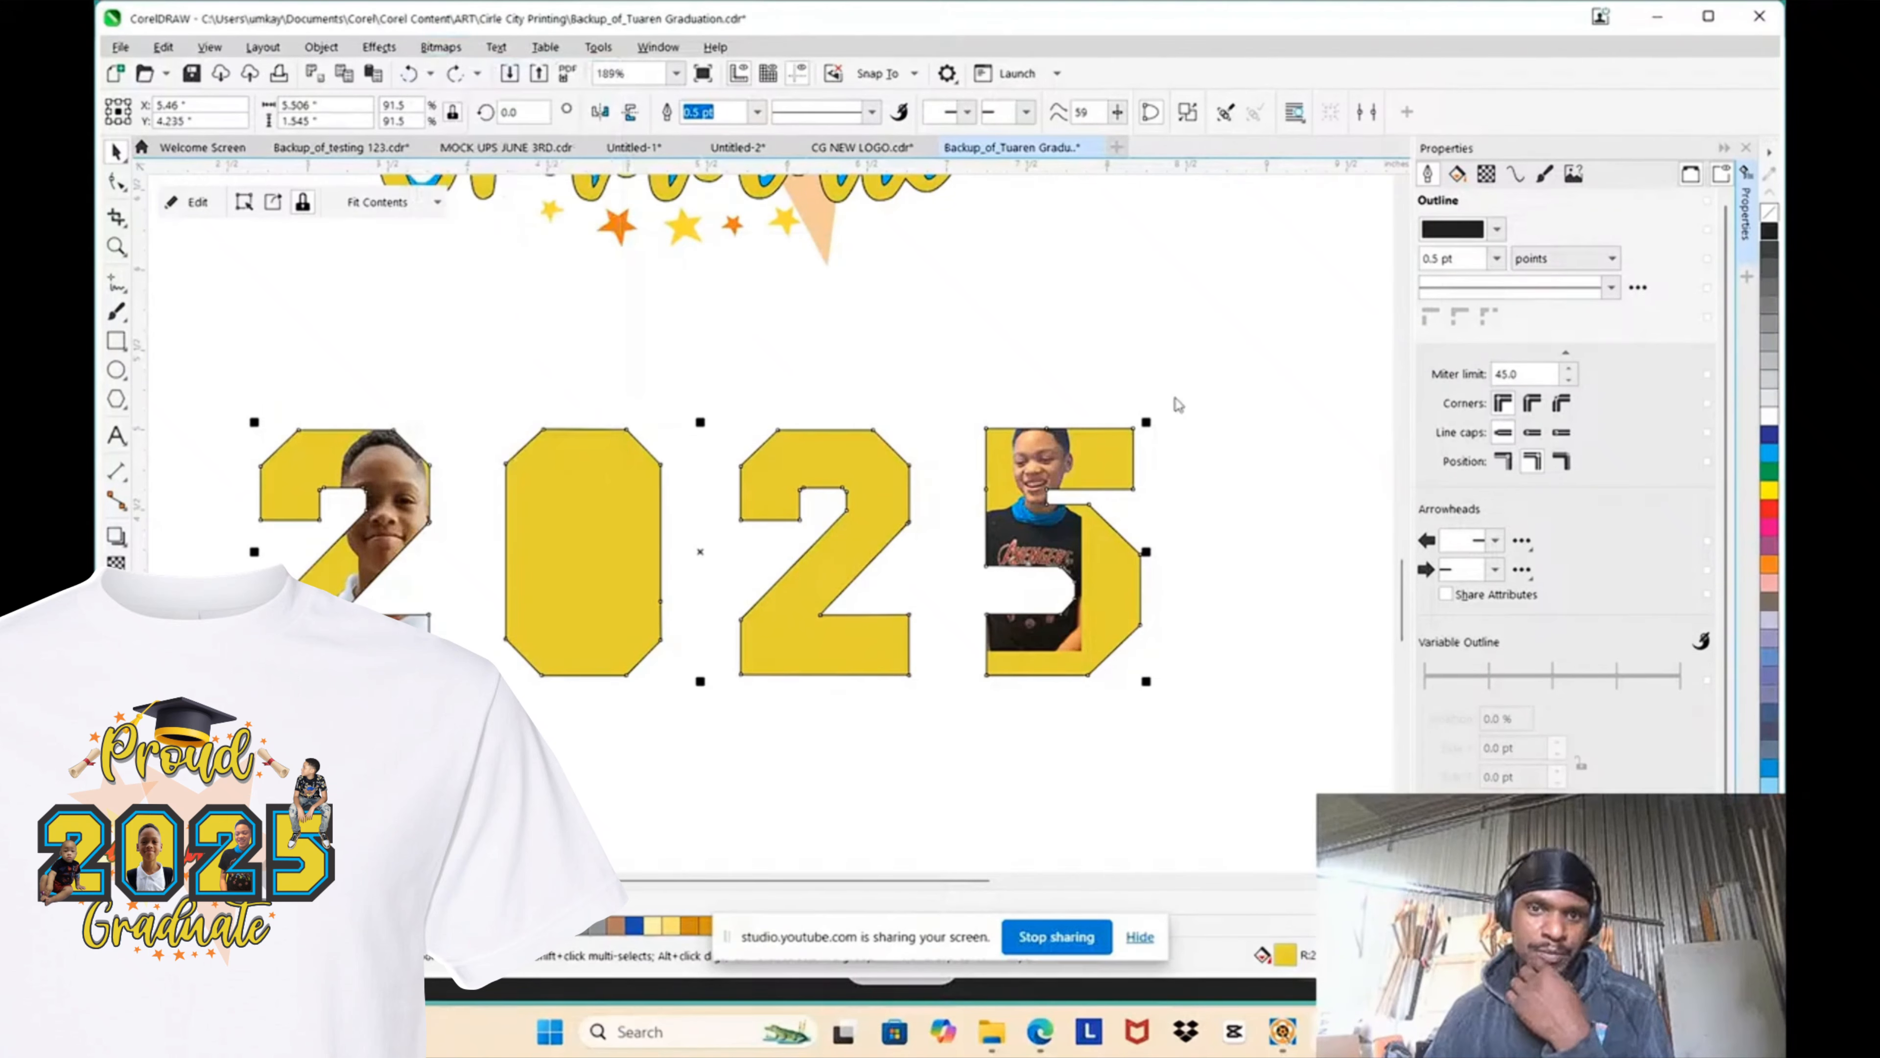
click(962, 614)
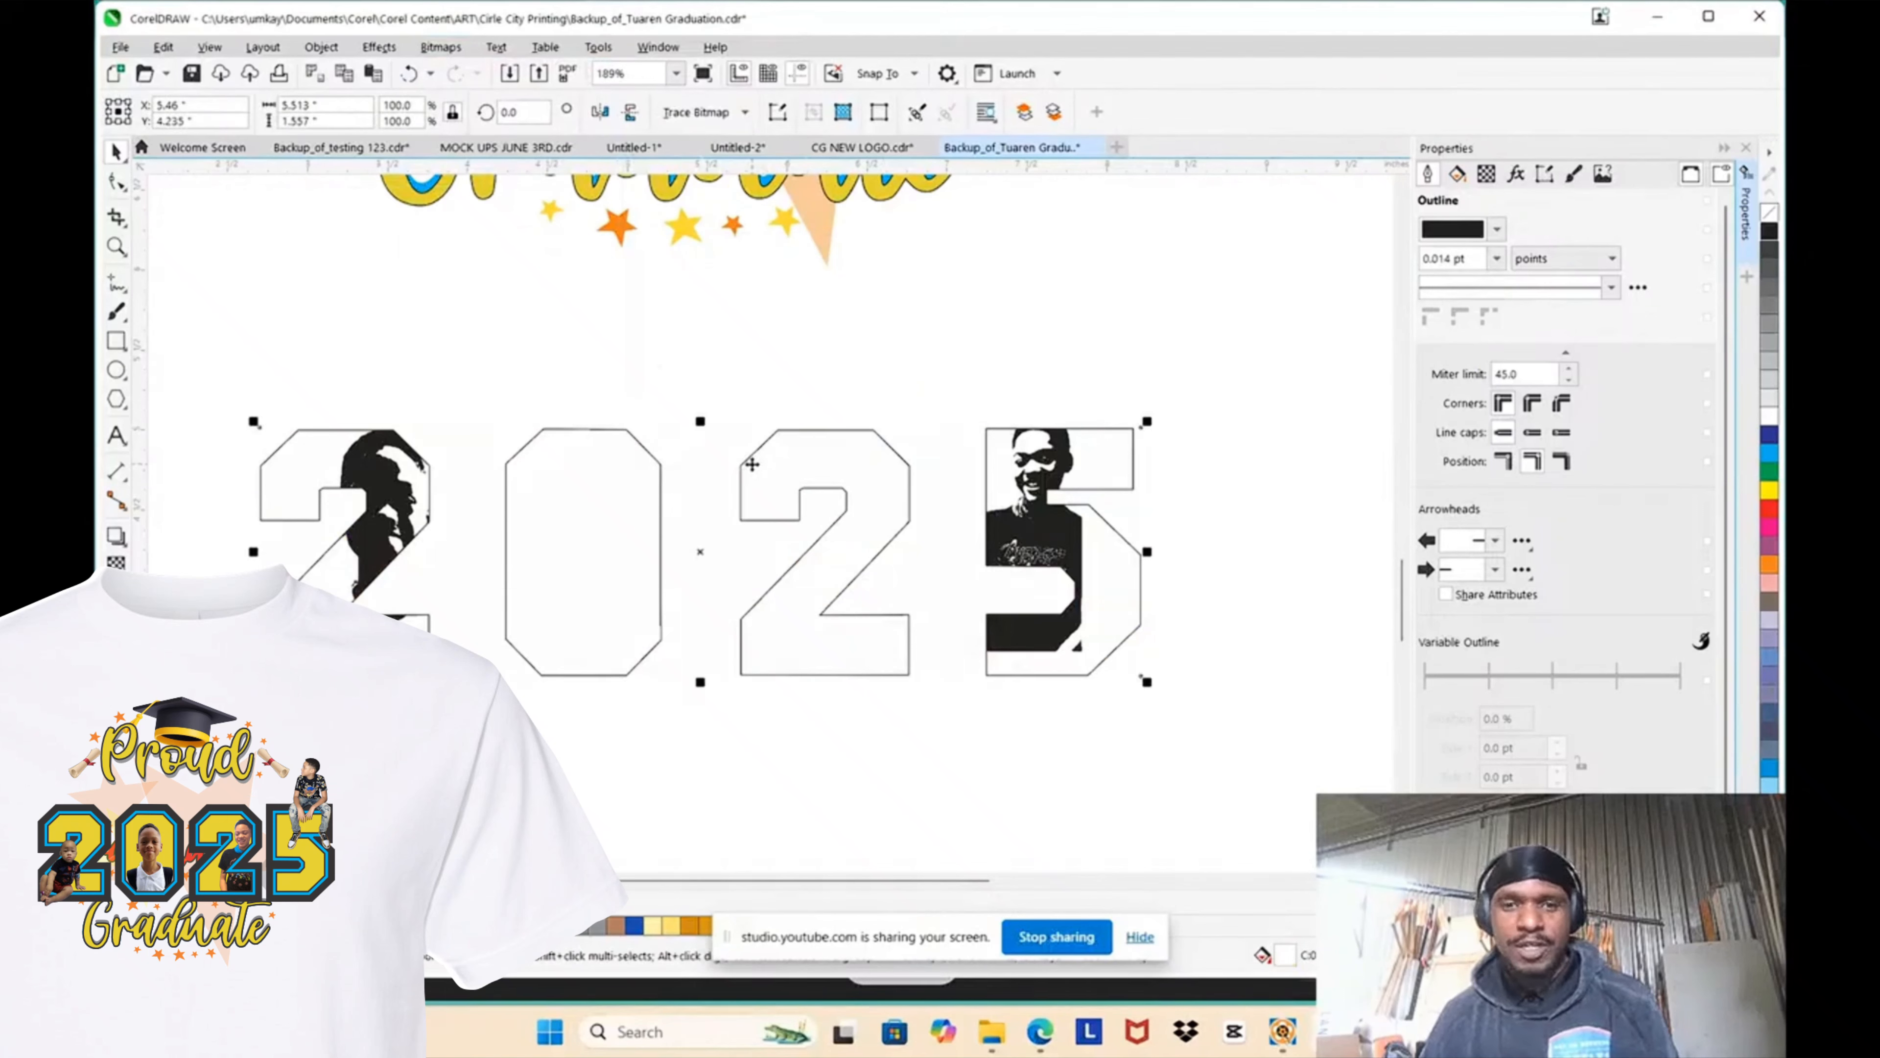
key(ctrl+z)
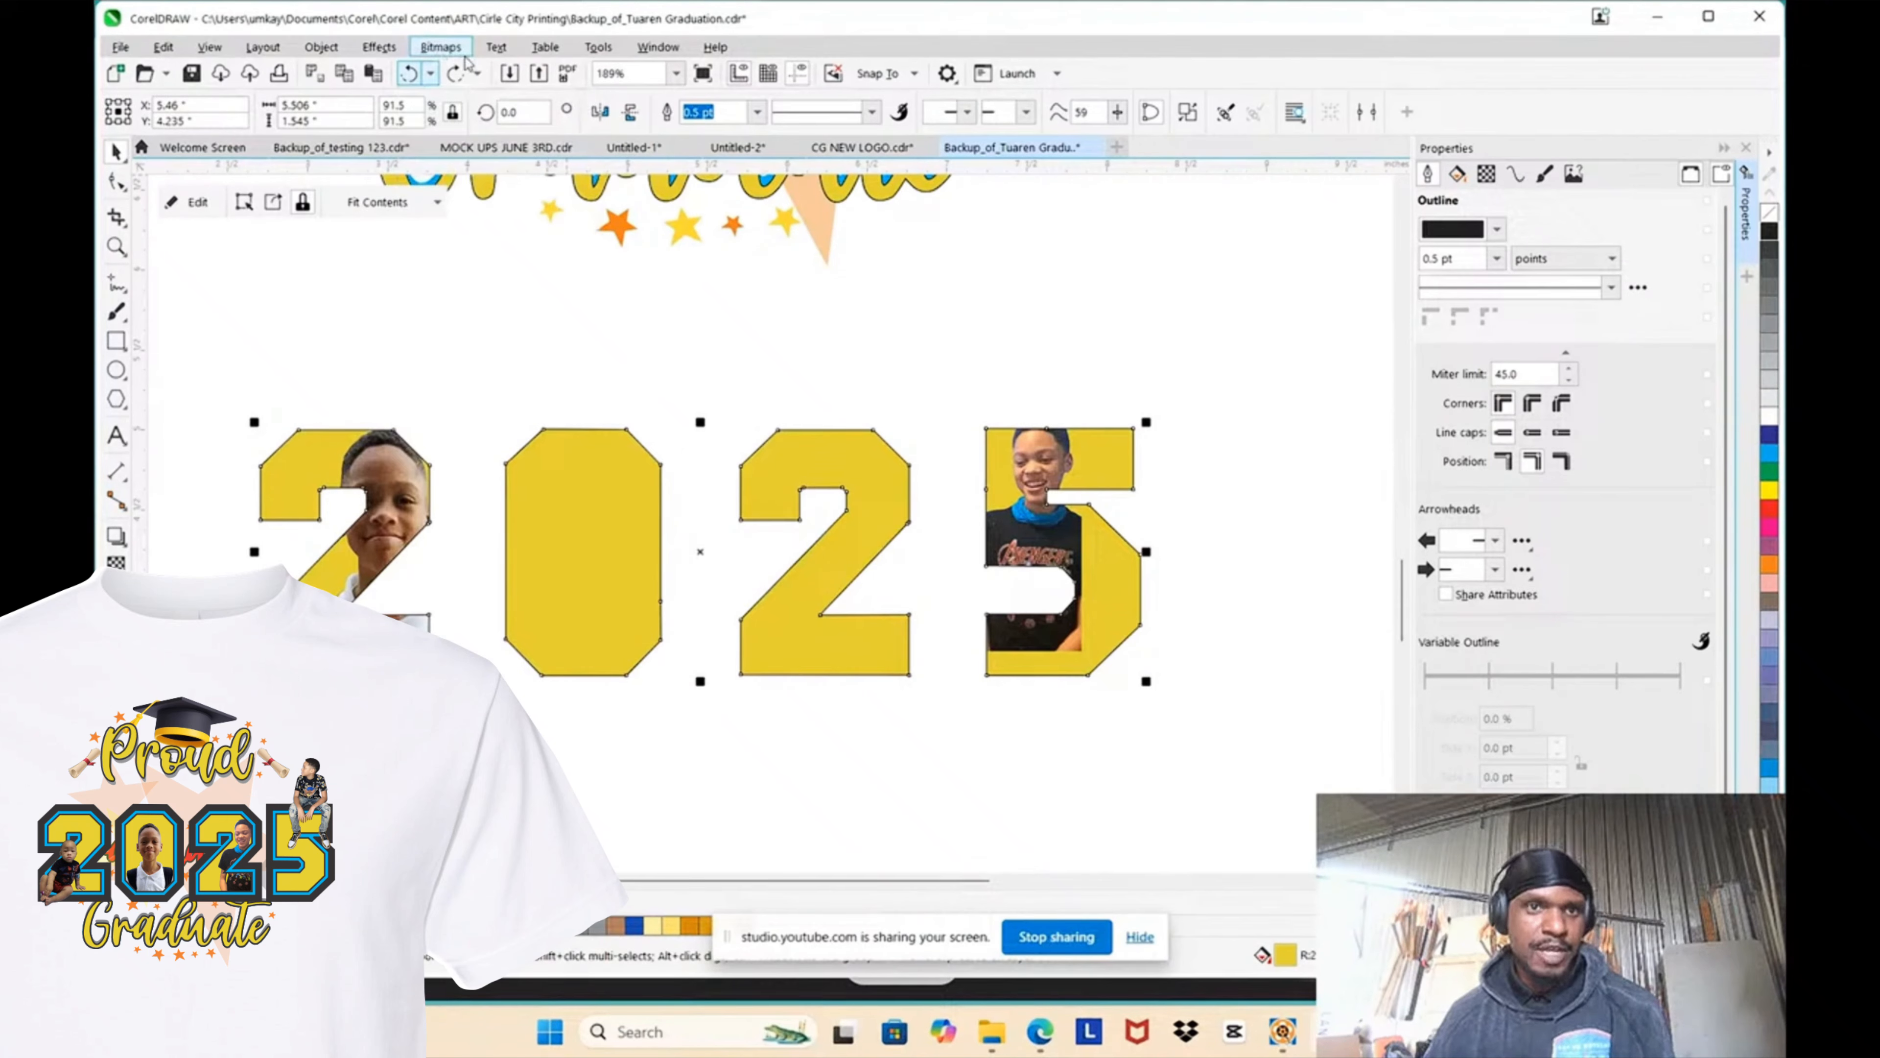
Step: Convert the clipped numerals to a 300 dpi CMYK Color (32-bit) bitmap with anti-aliasing and a transparent background, and select it
click(440, 47)
click(453, 68)
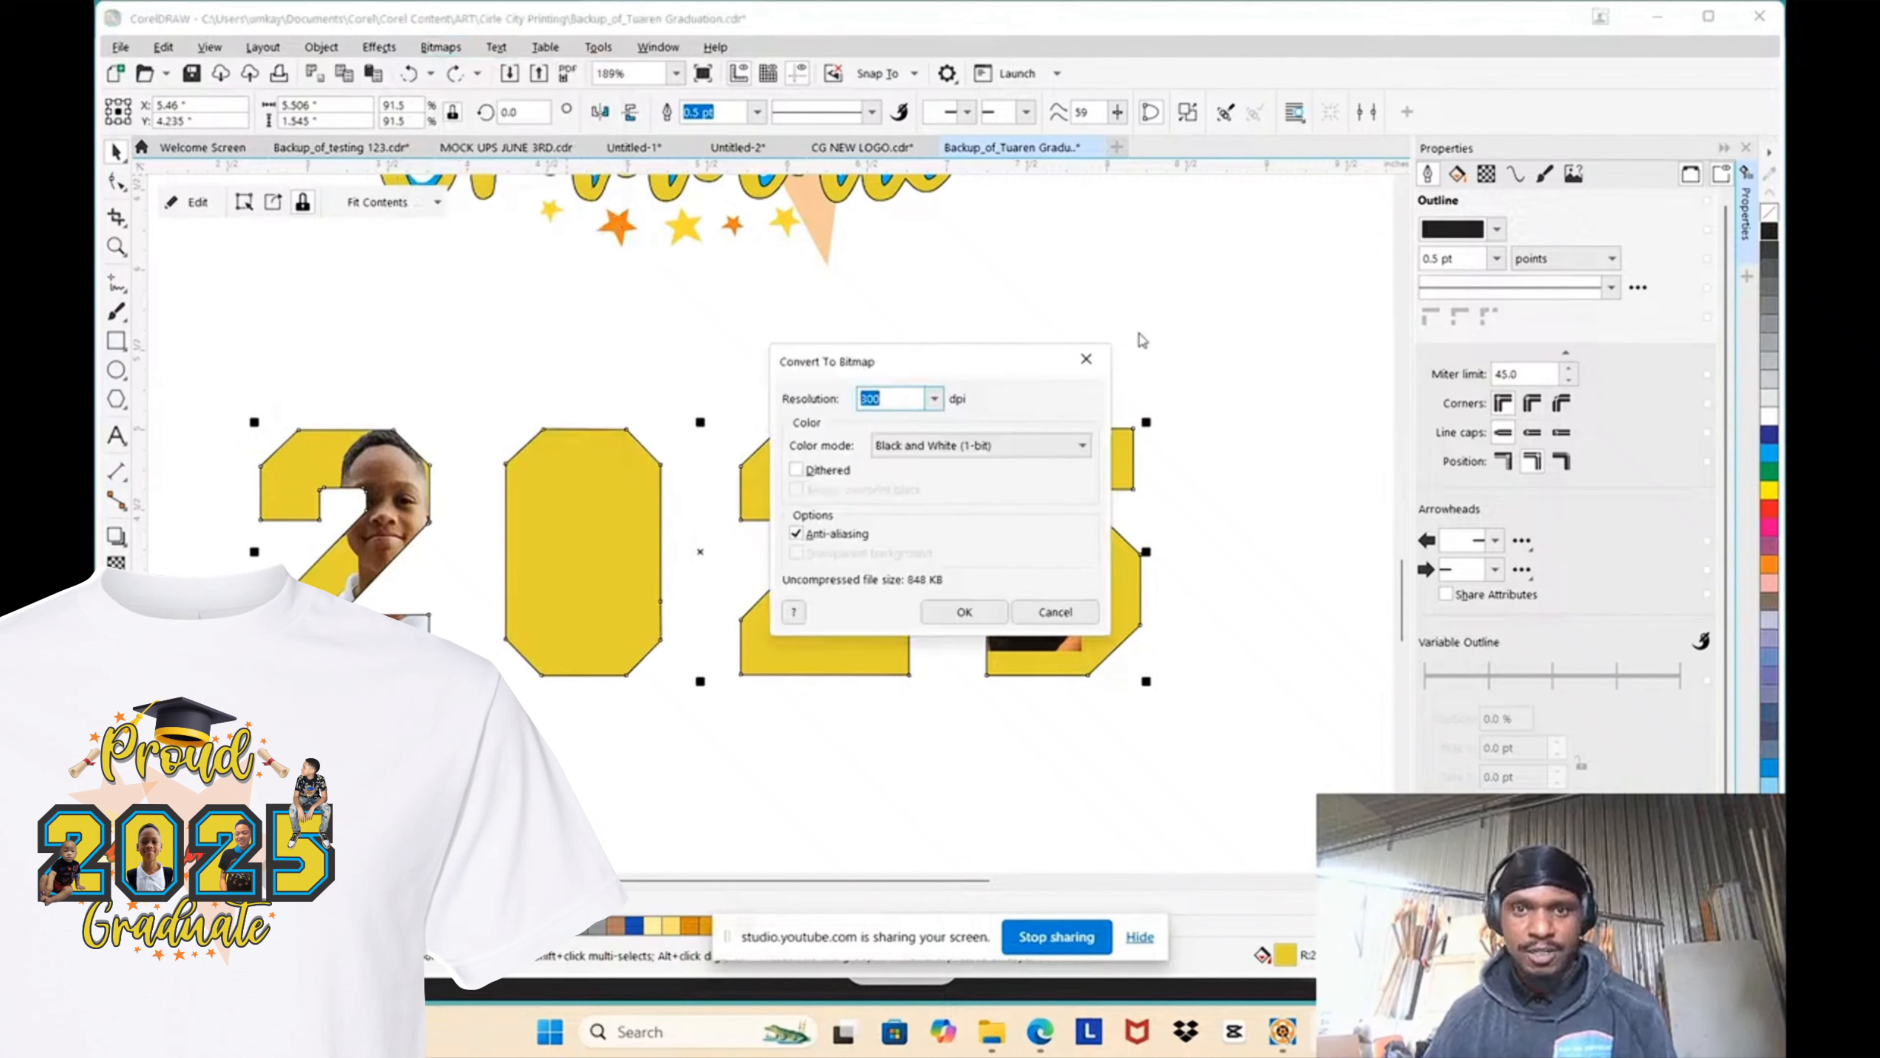
click(1066, 445)
click(962, 539)
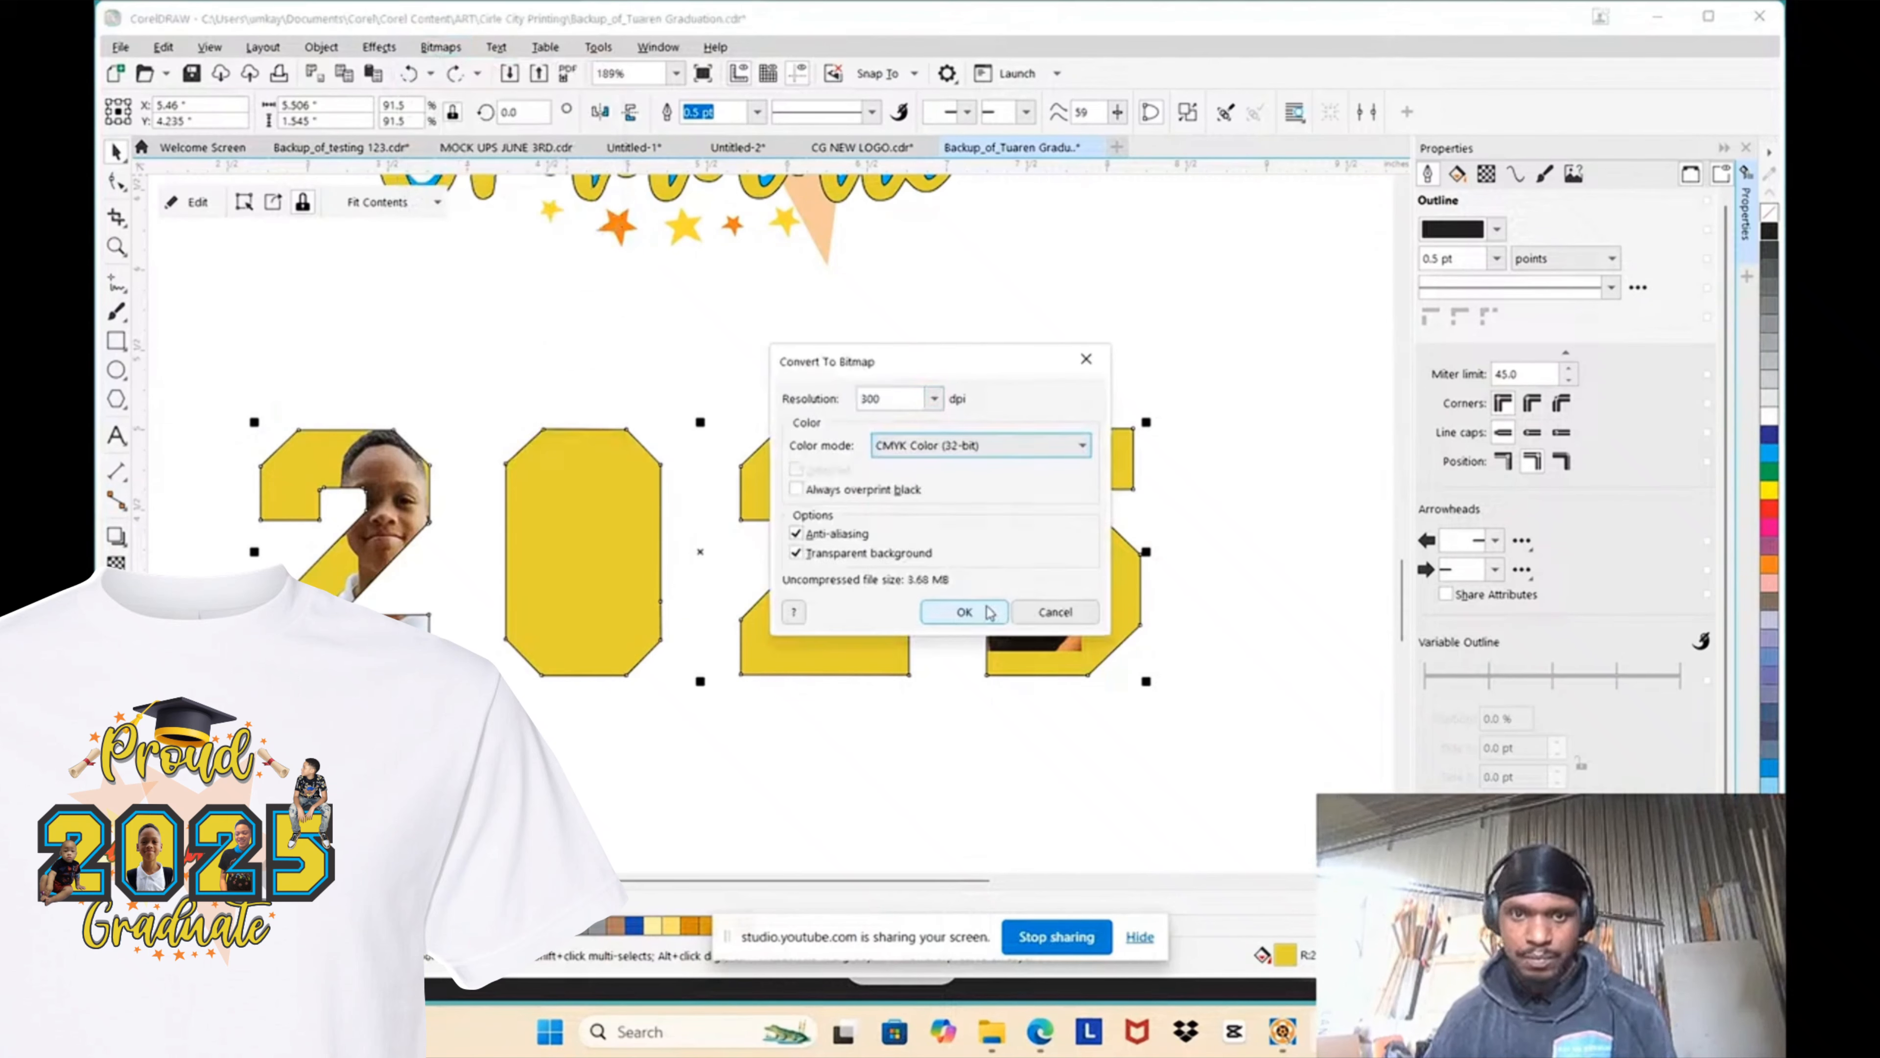
click(963, 612)
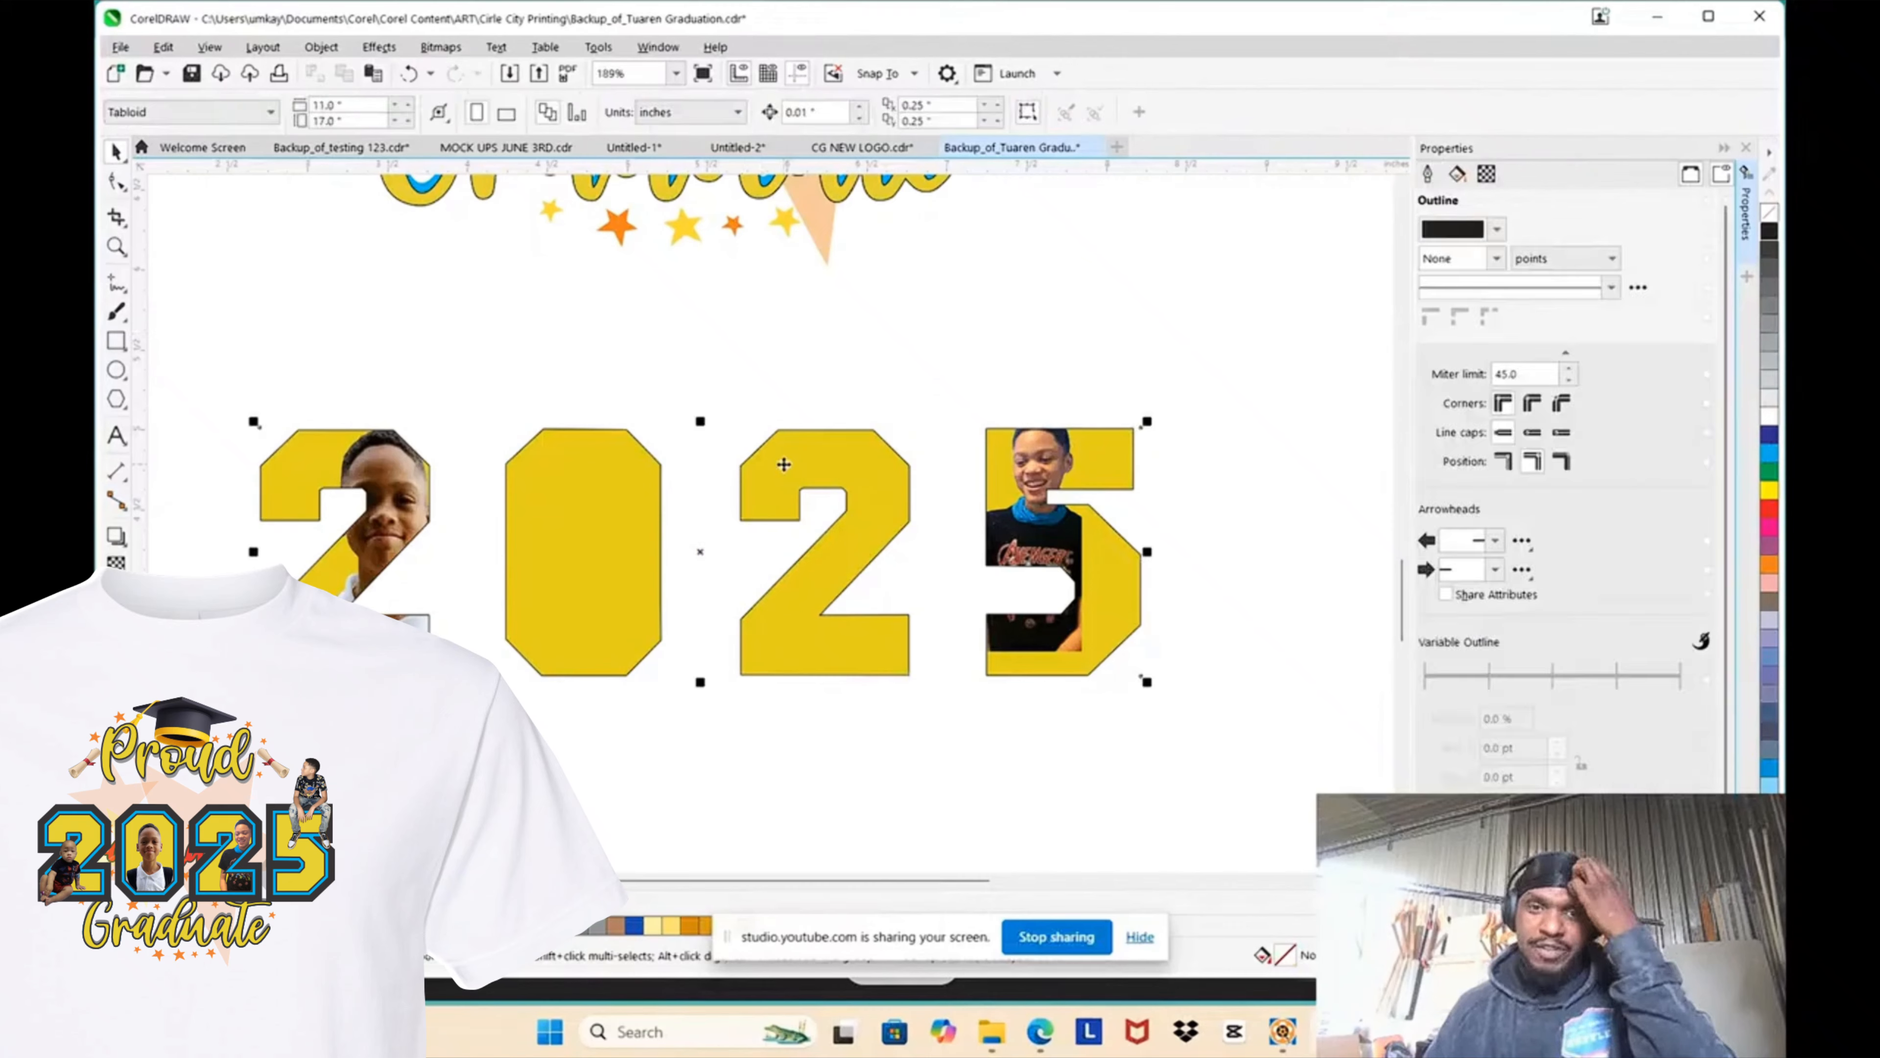
click(784, 465)
Step: Examine the converted numerals alongside the finished Proud 2025 Graduate design and its black silhouette copy
scroll(784, 465, down, 2)
scroll(806, 589, up, 2)
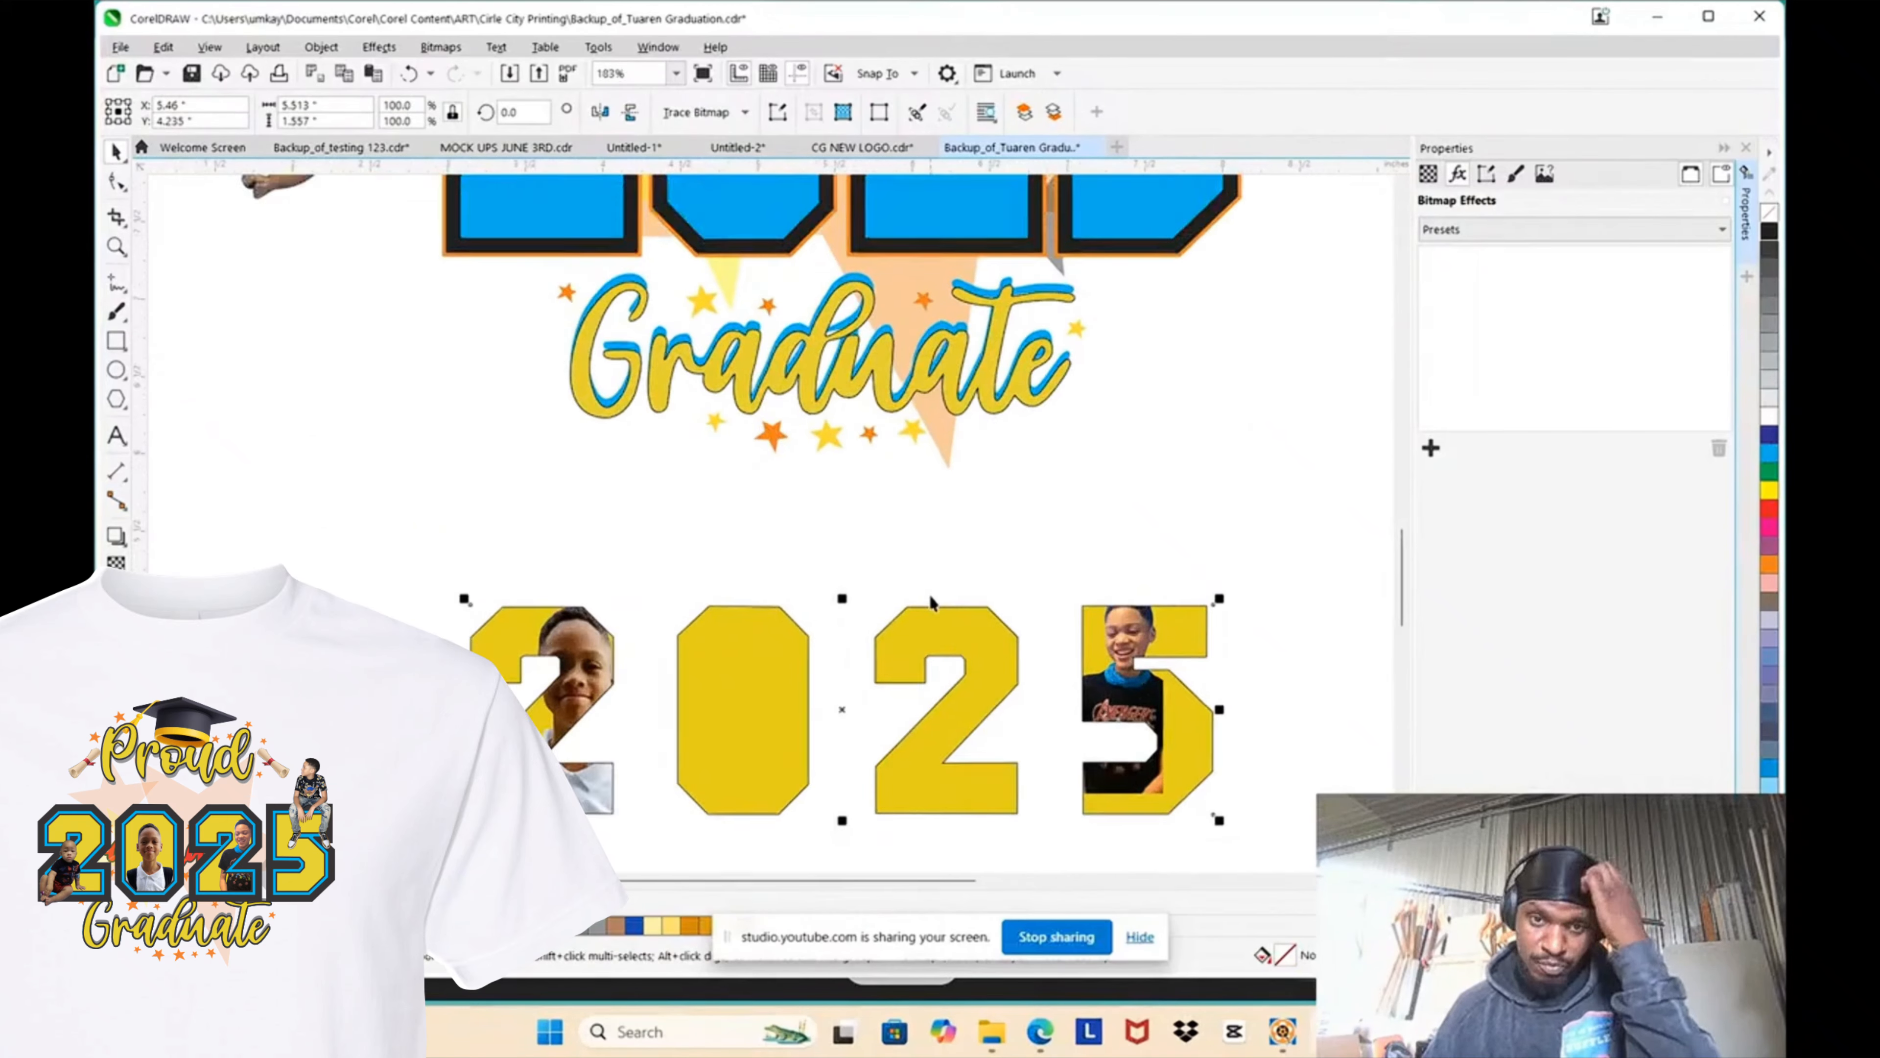
scroll(931, 601, up, 2)
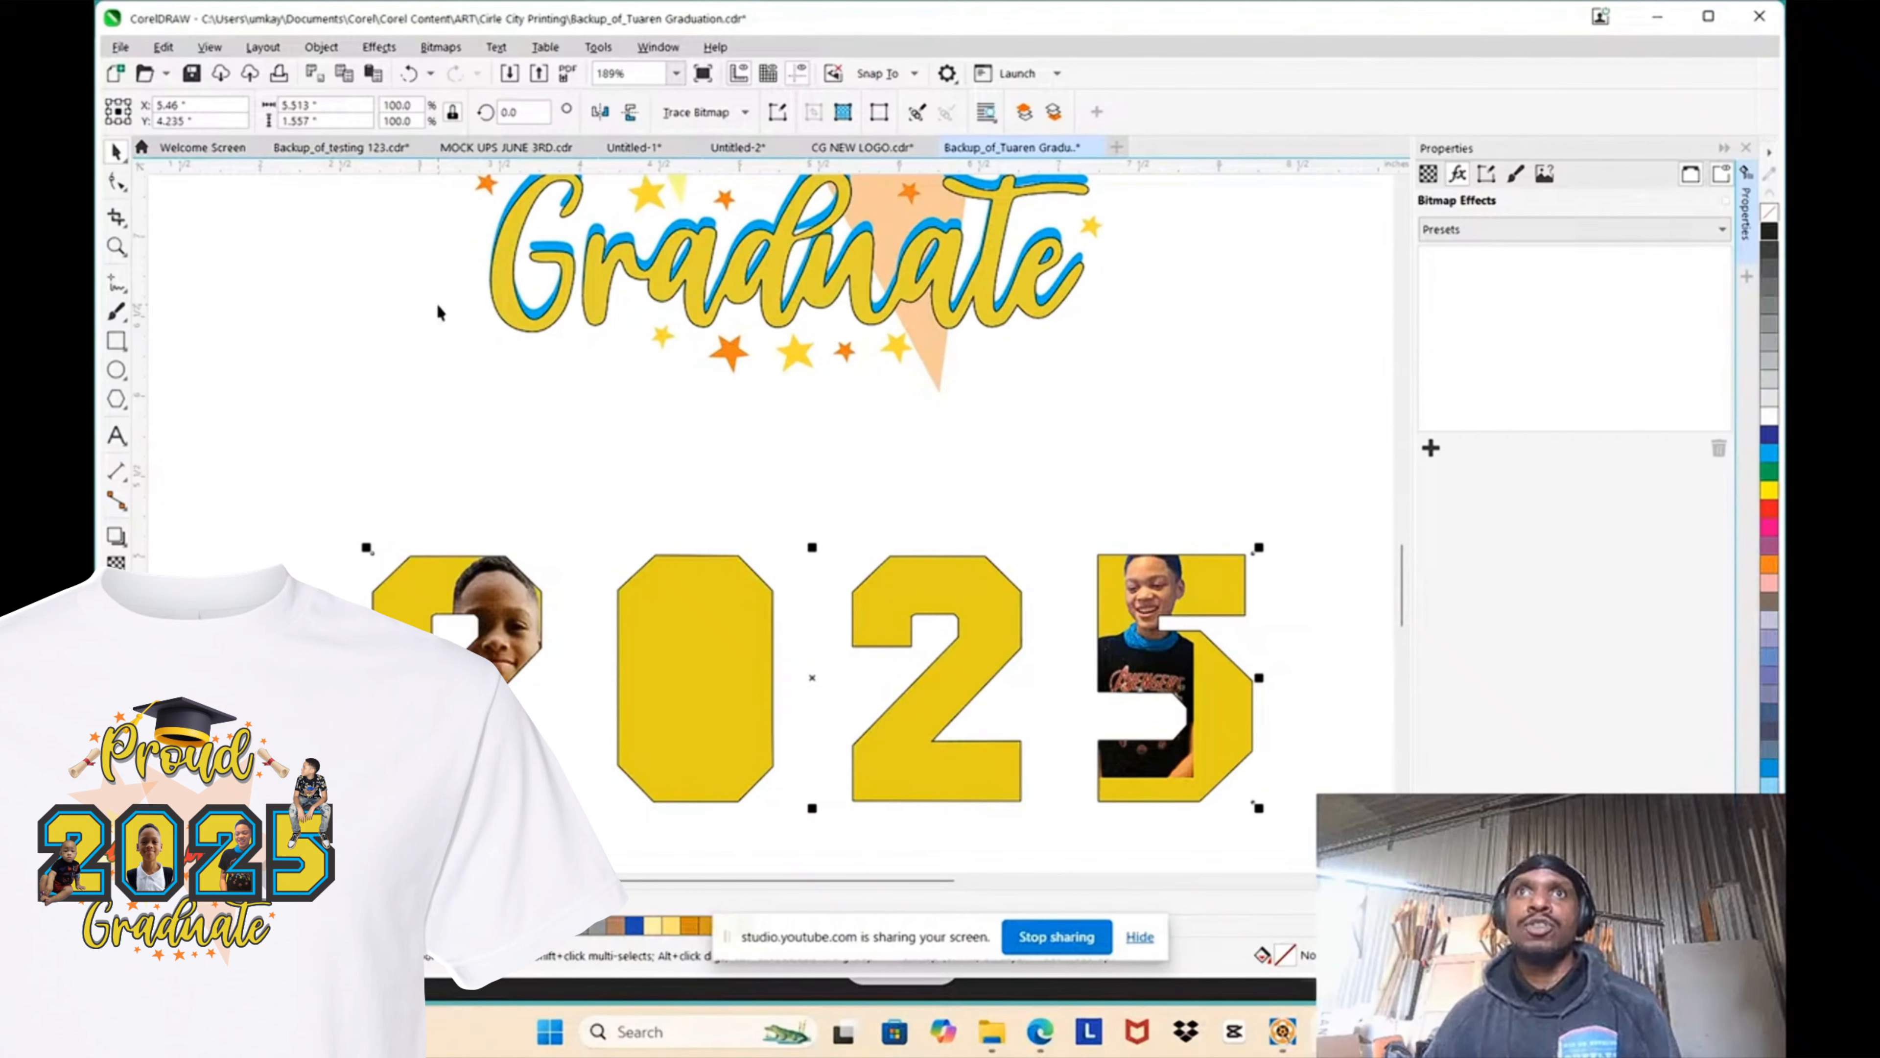
scroll(525, 370, down, 2)
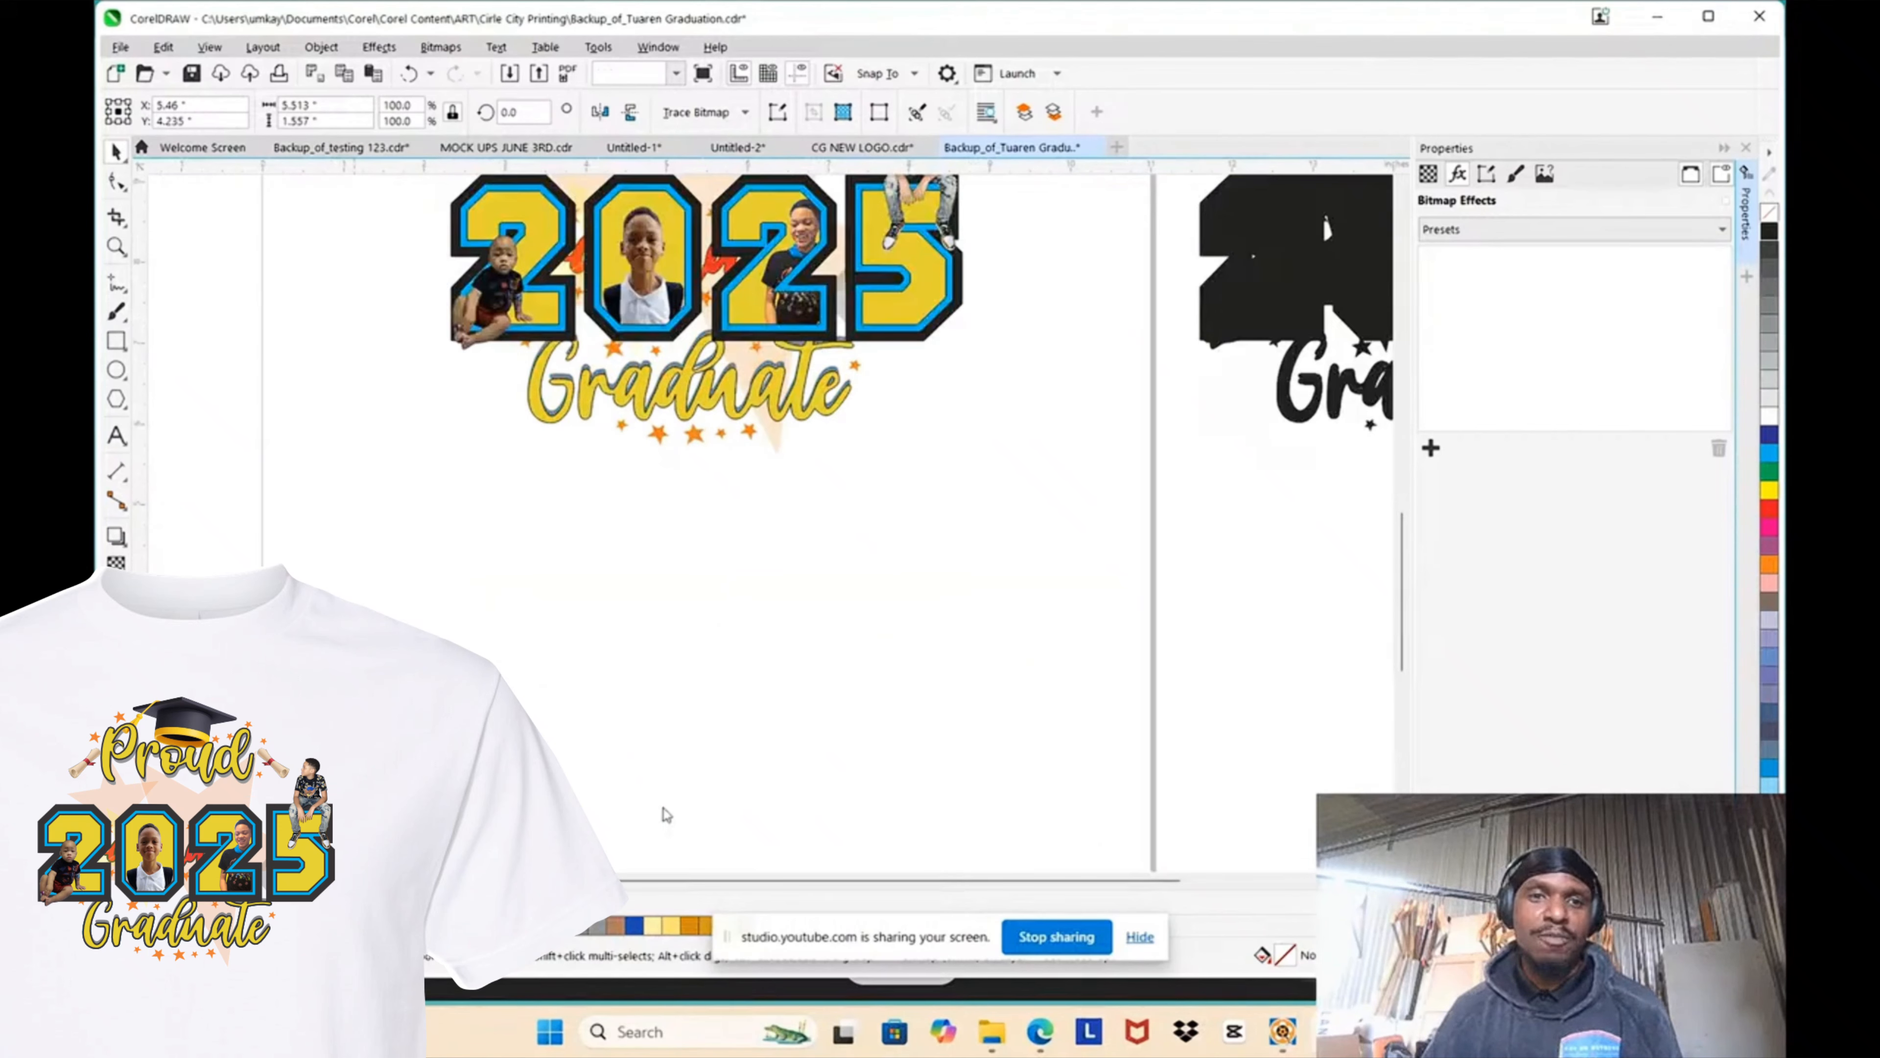
click(808, 483)
scroll(816, 473, down, 4)
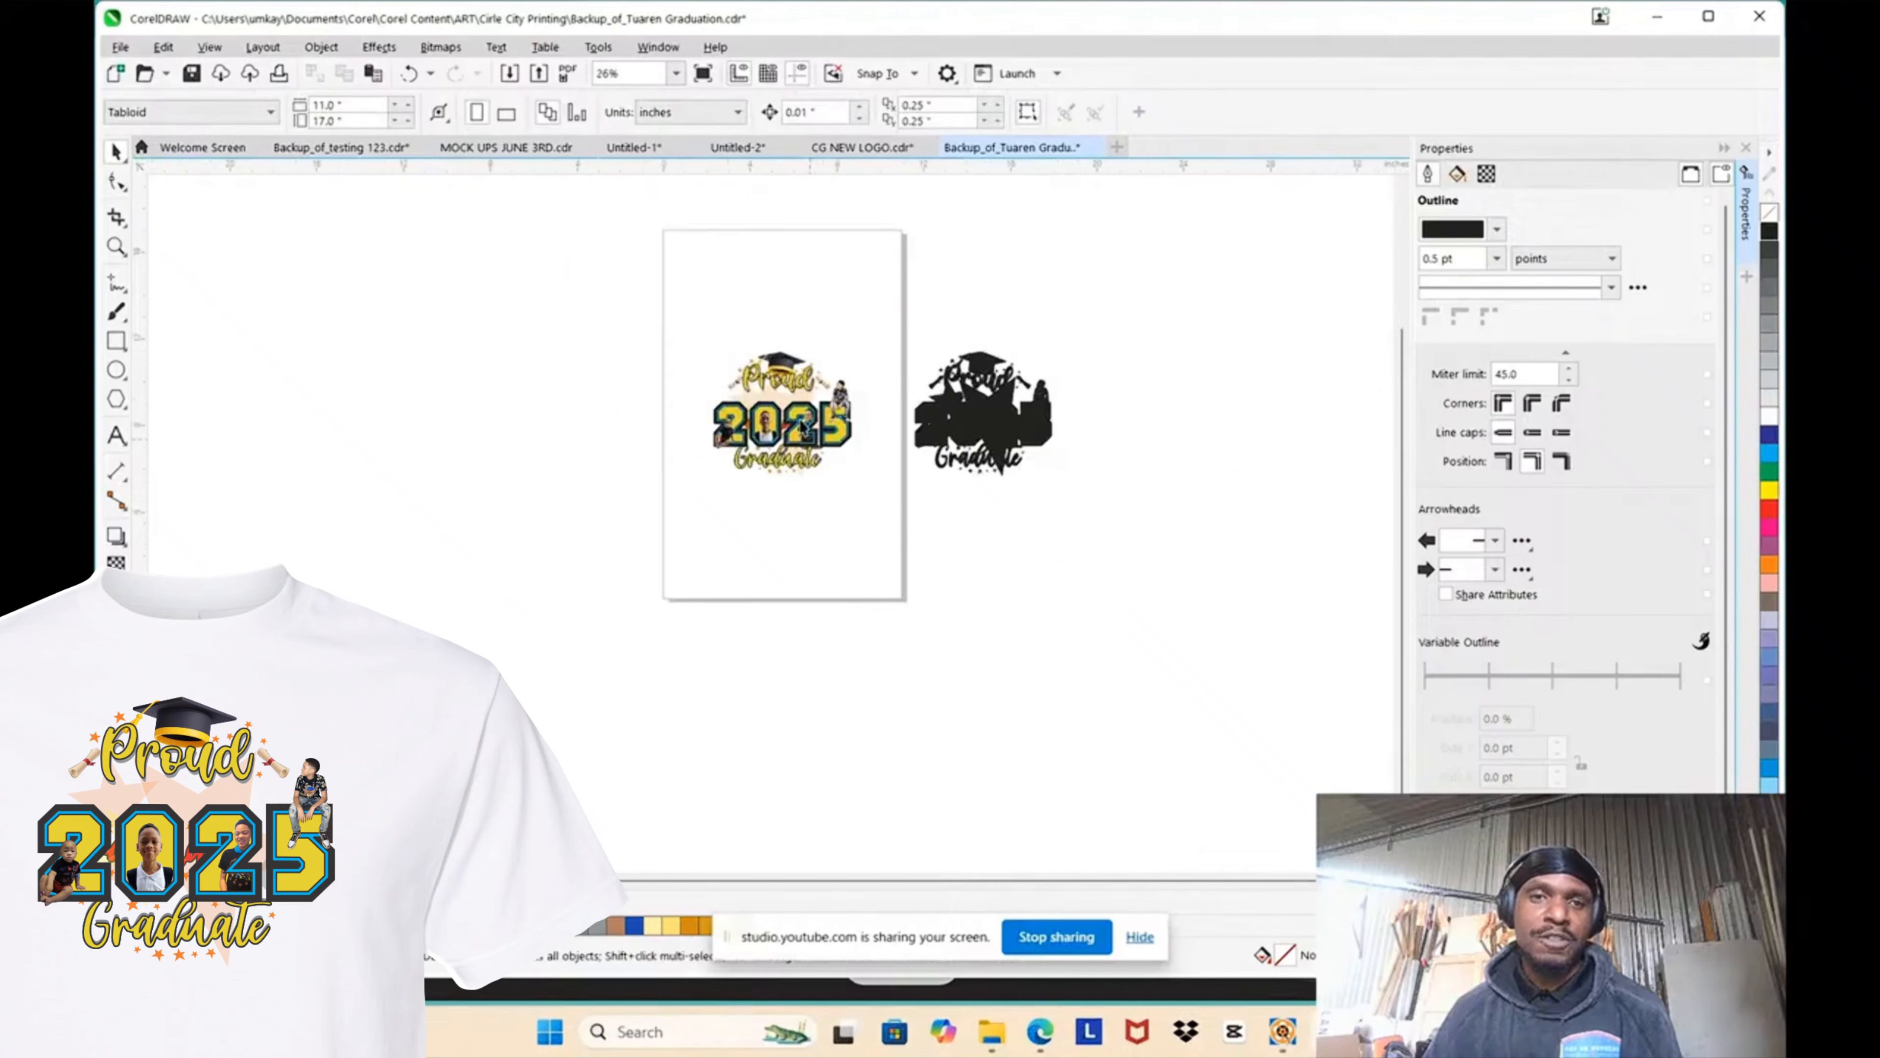
scroll(816, 473, up, 2)
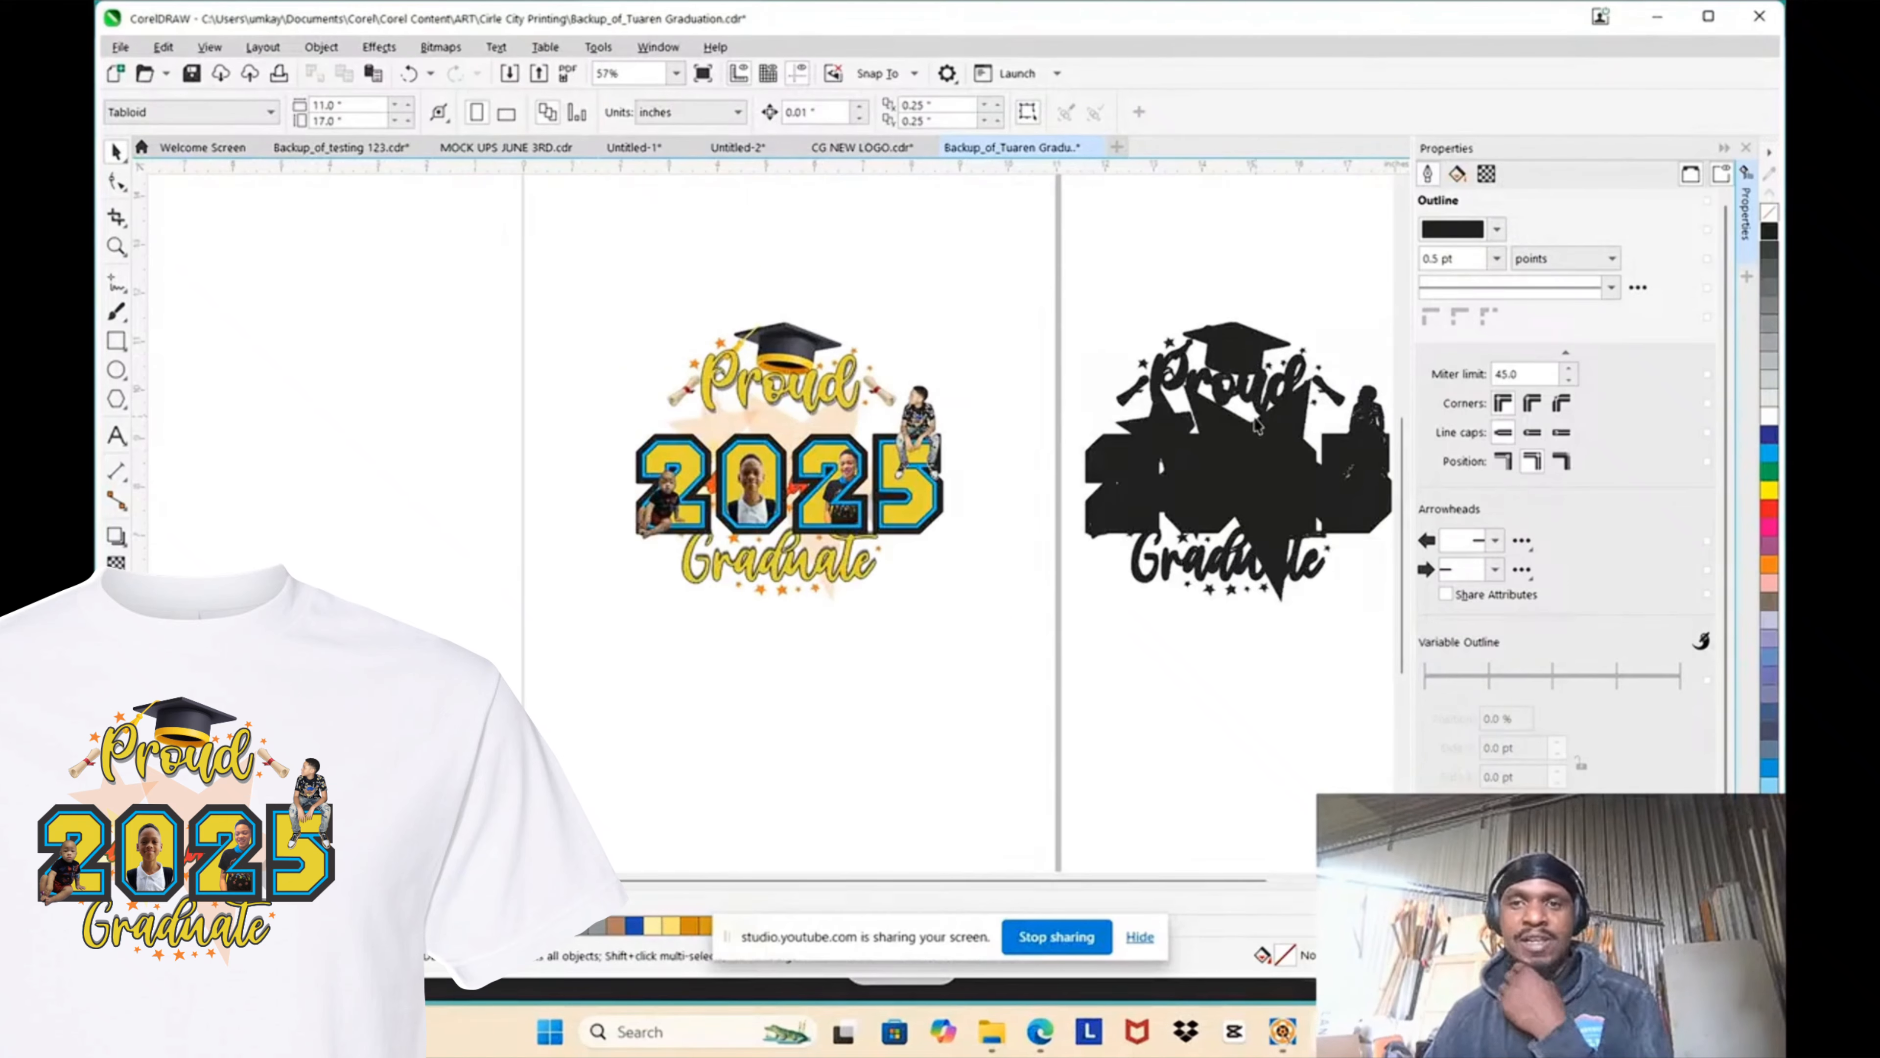
scroll(1325, 463, up, 2)
scroll(1325, 463, up, 1)
scroll(1133, 296, down, 2)
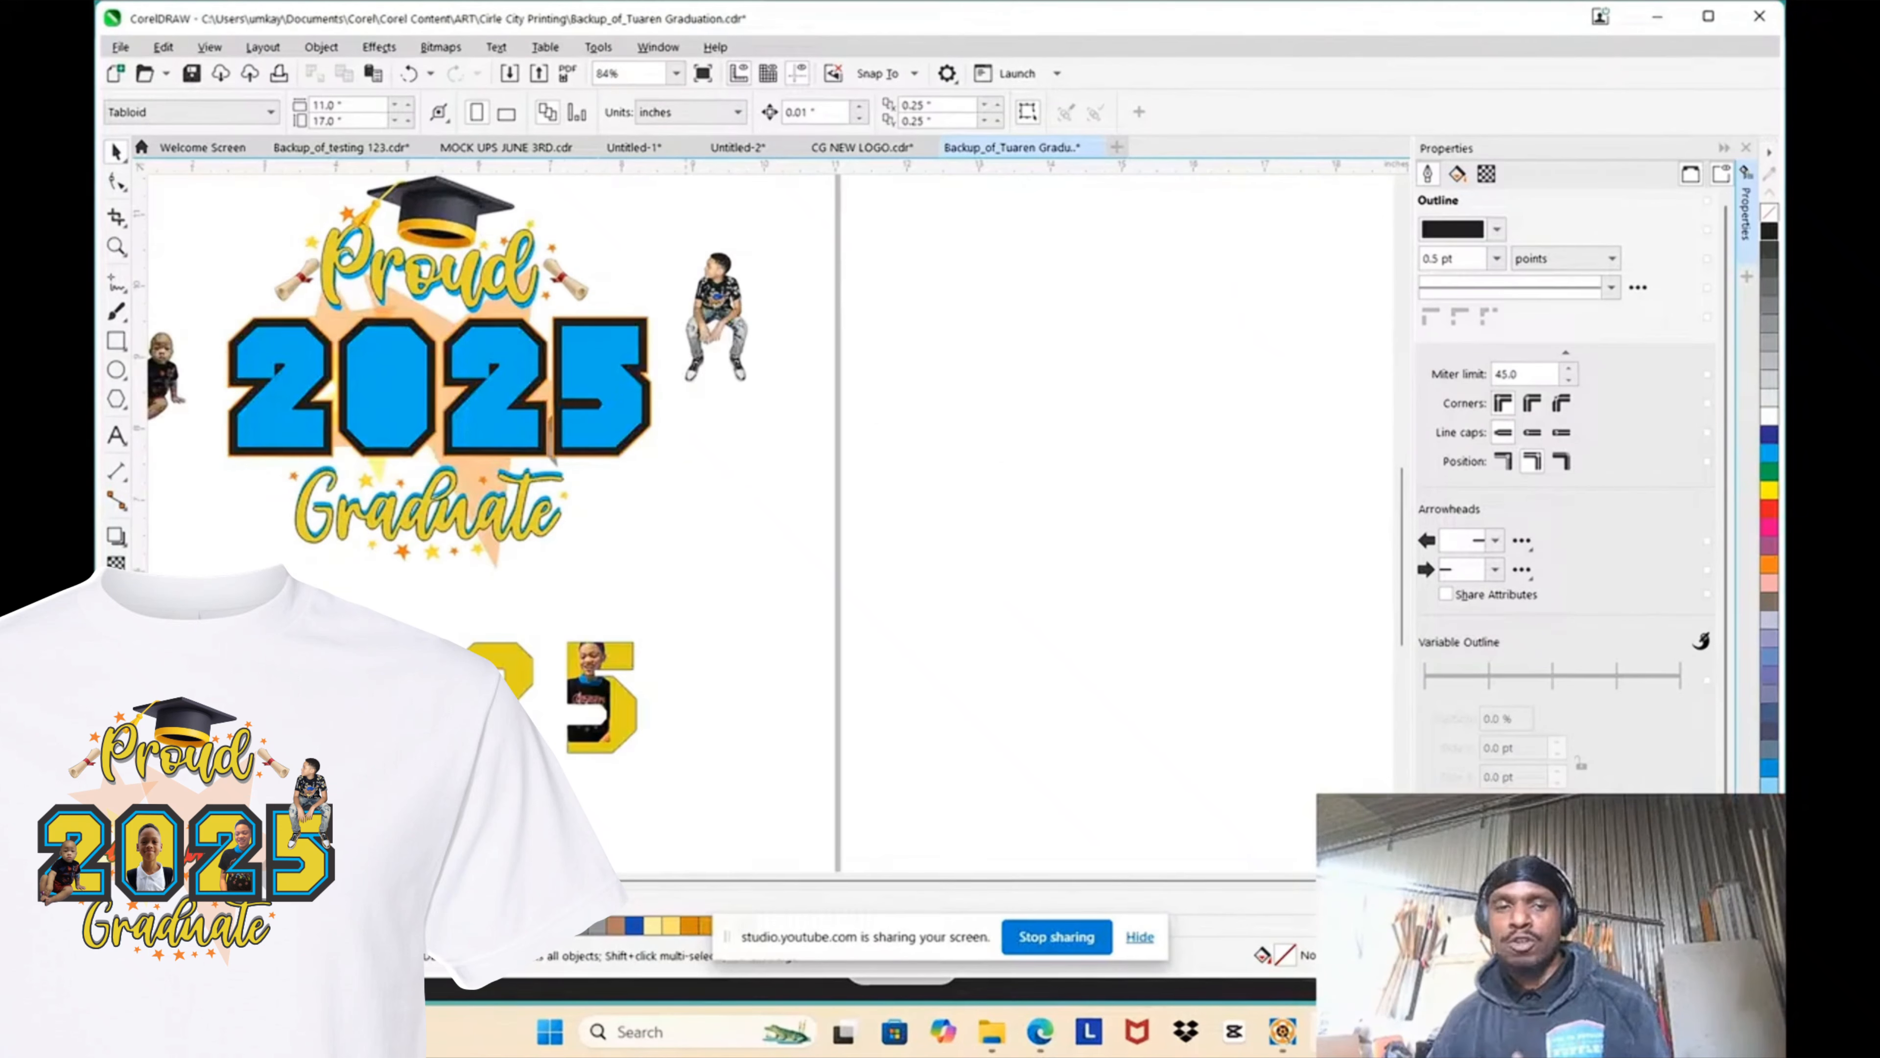
scroll(373, 645, down, 3)
scroll(311, 607, up, 3)
scroll(484, 587, down, 2)
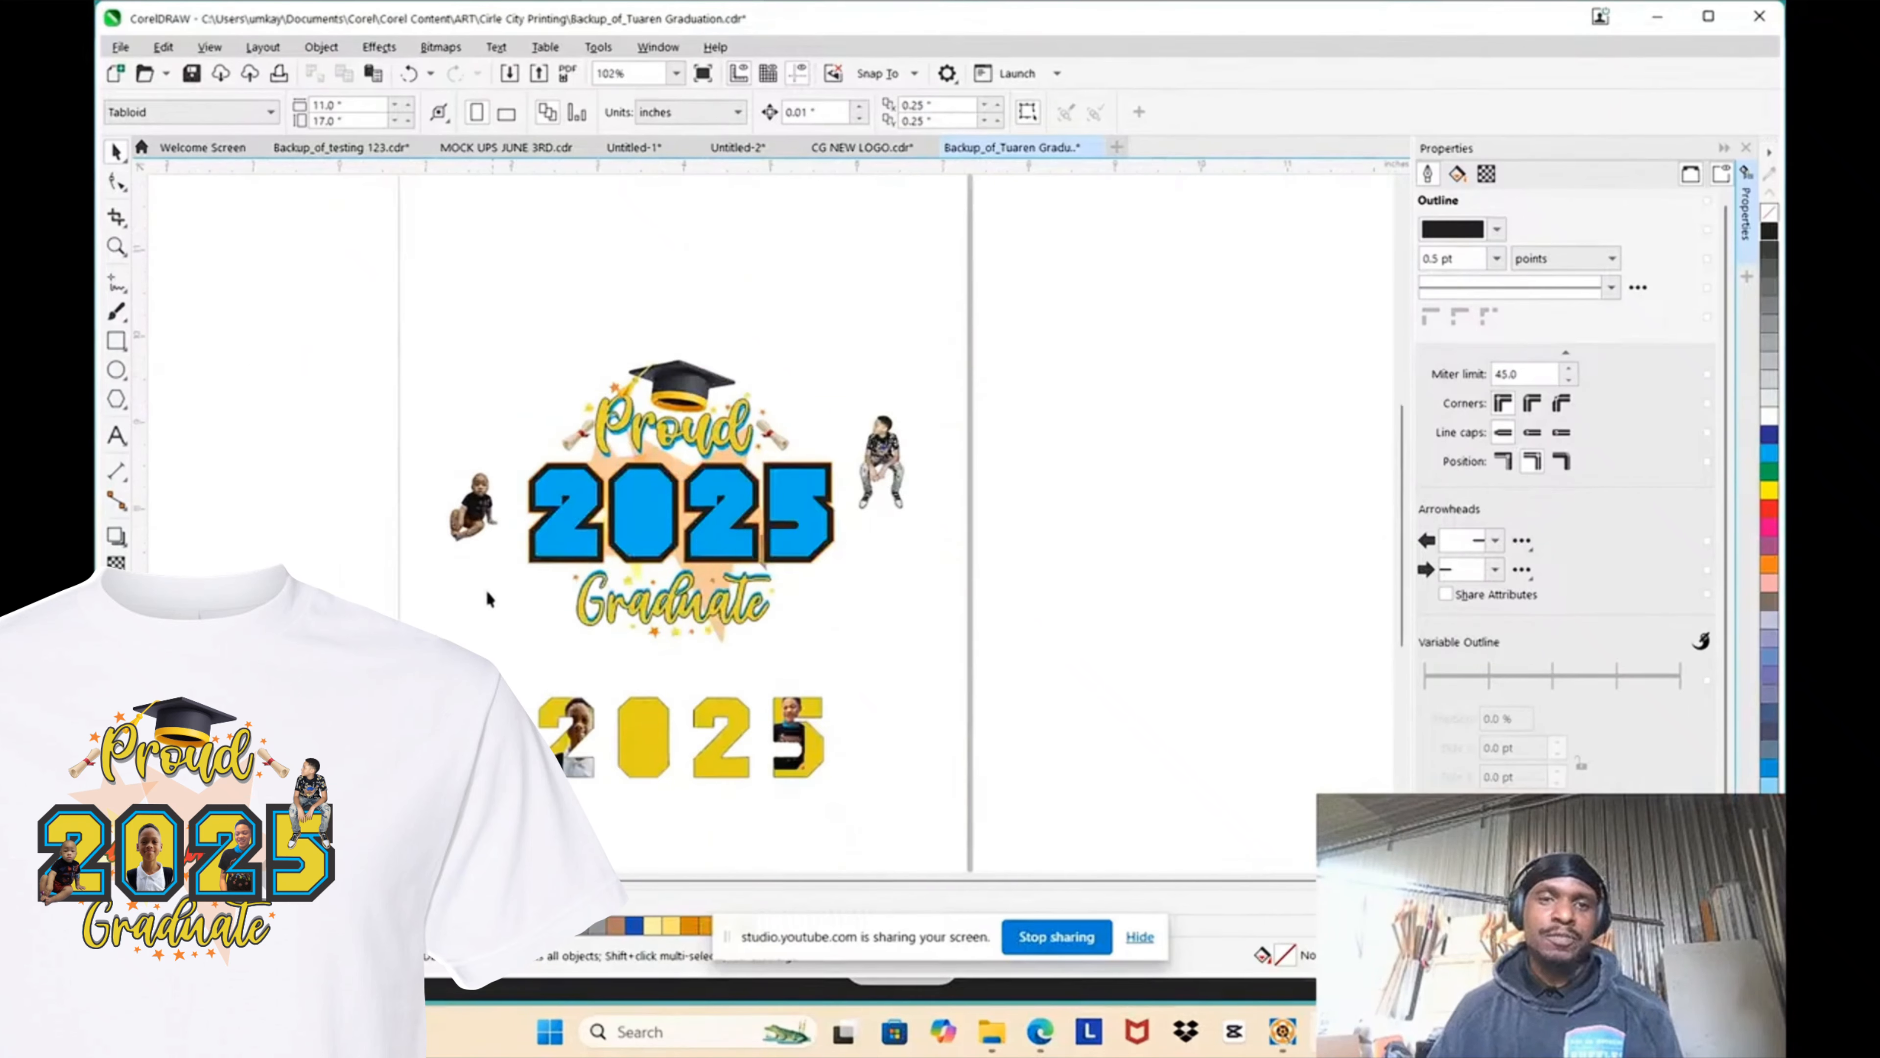
scroll(465, 729, up, 2)
scroll(676, 582, down, 2)
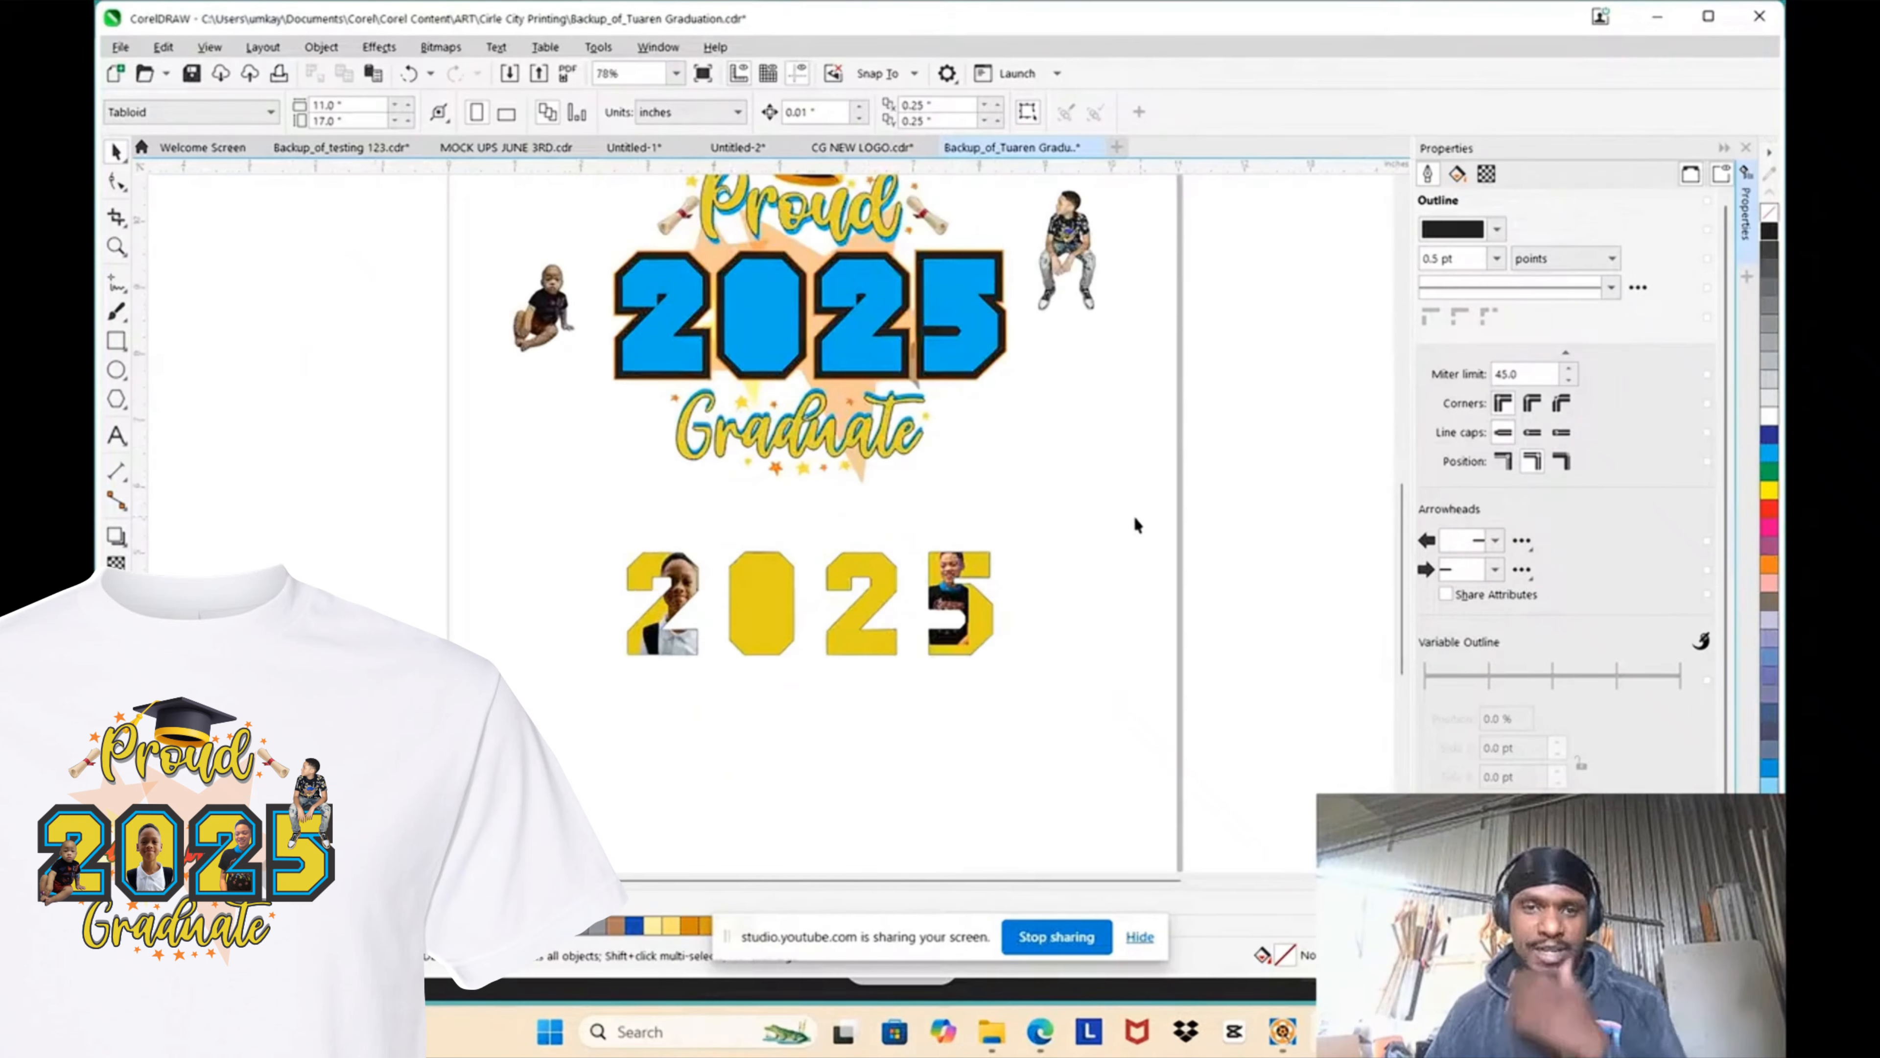